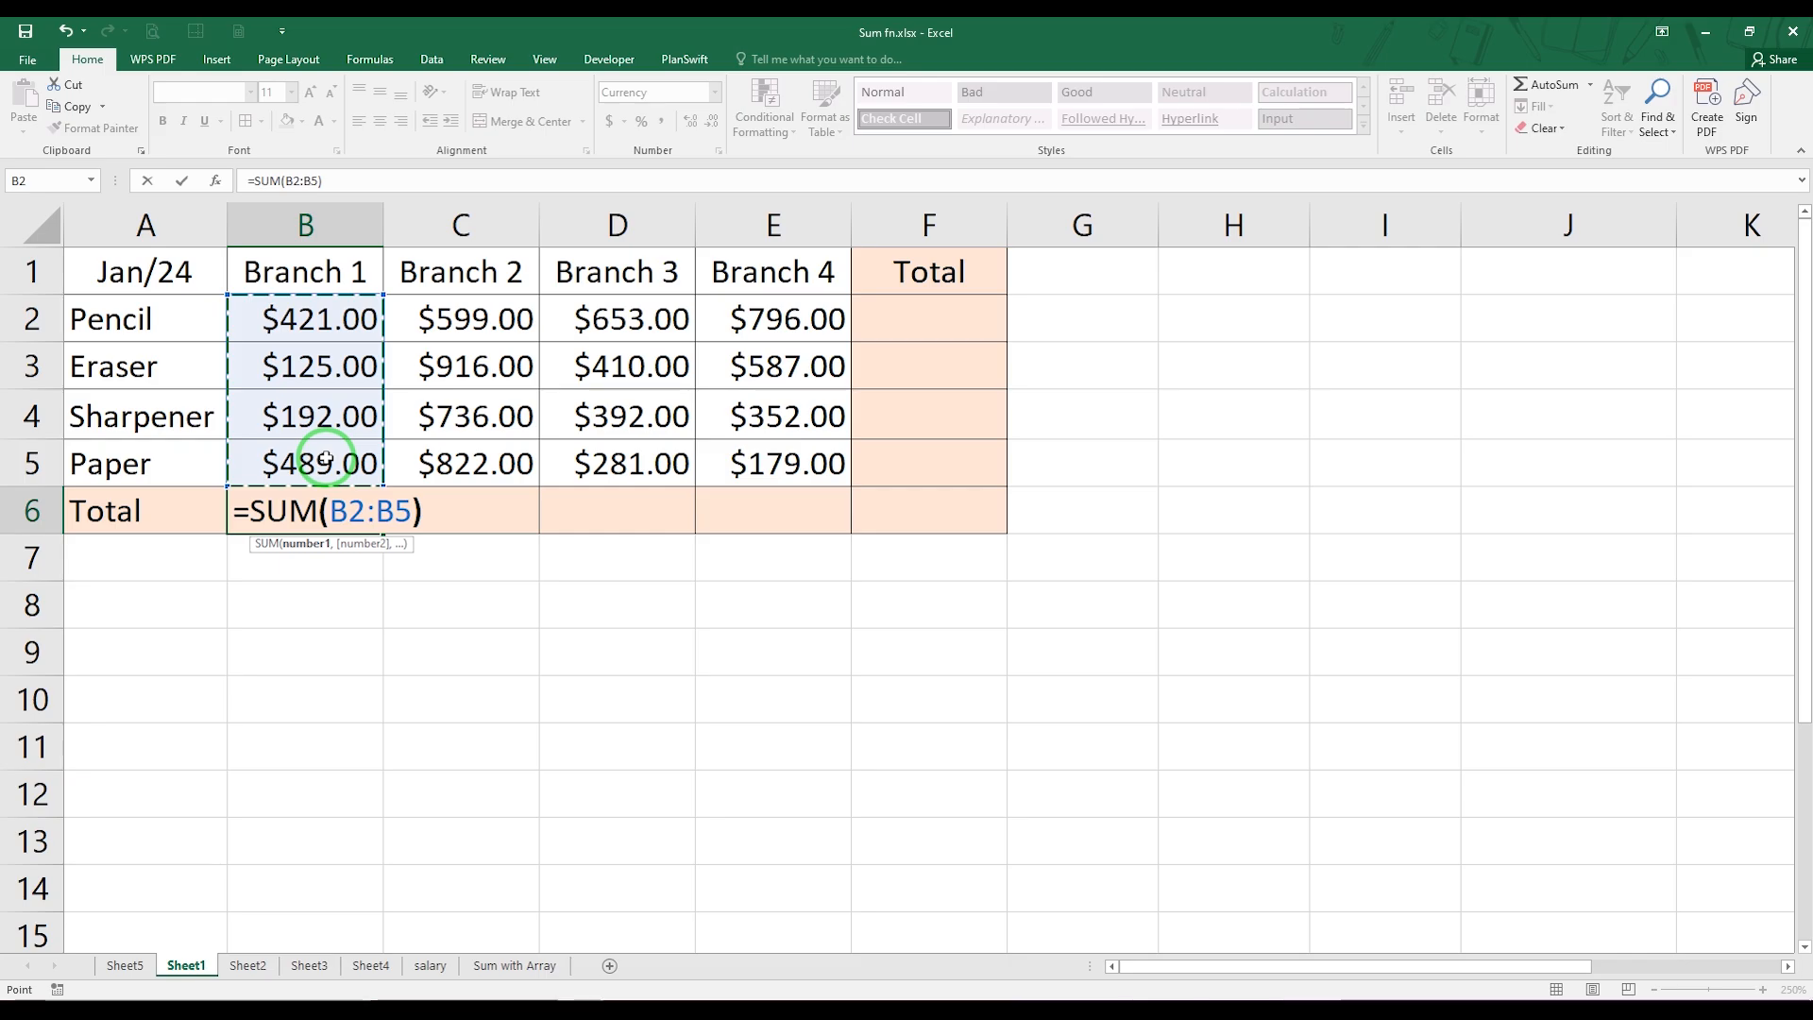
Complete the Branch 1 total in B6 with the formula =SUM(B2:B5)
key(Return)
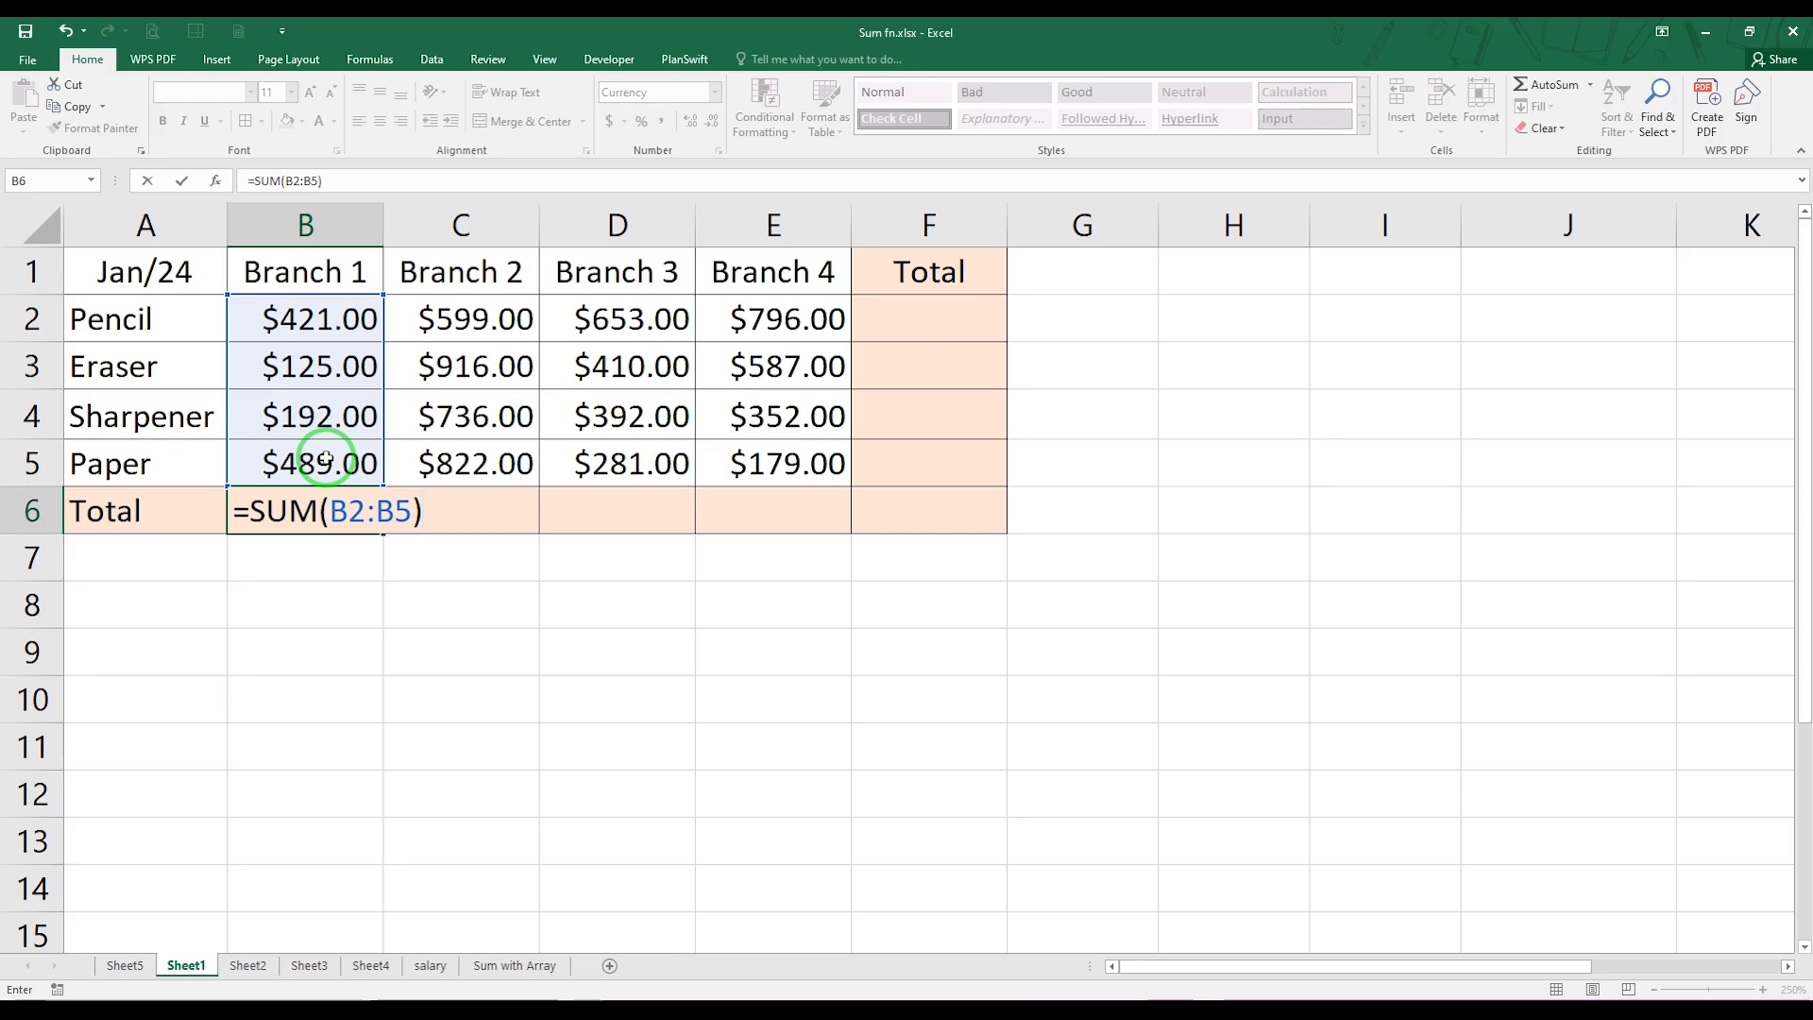
key(Return)
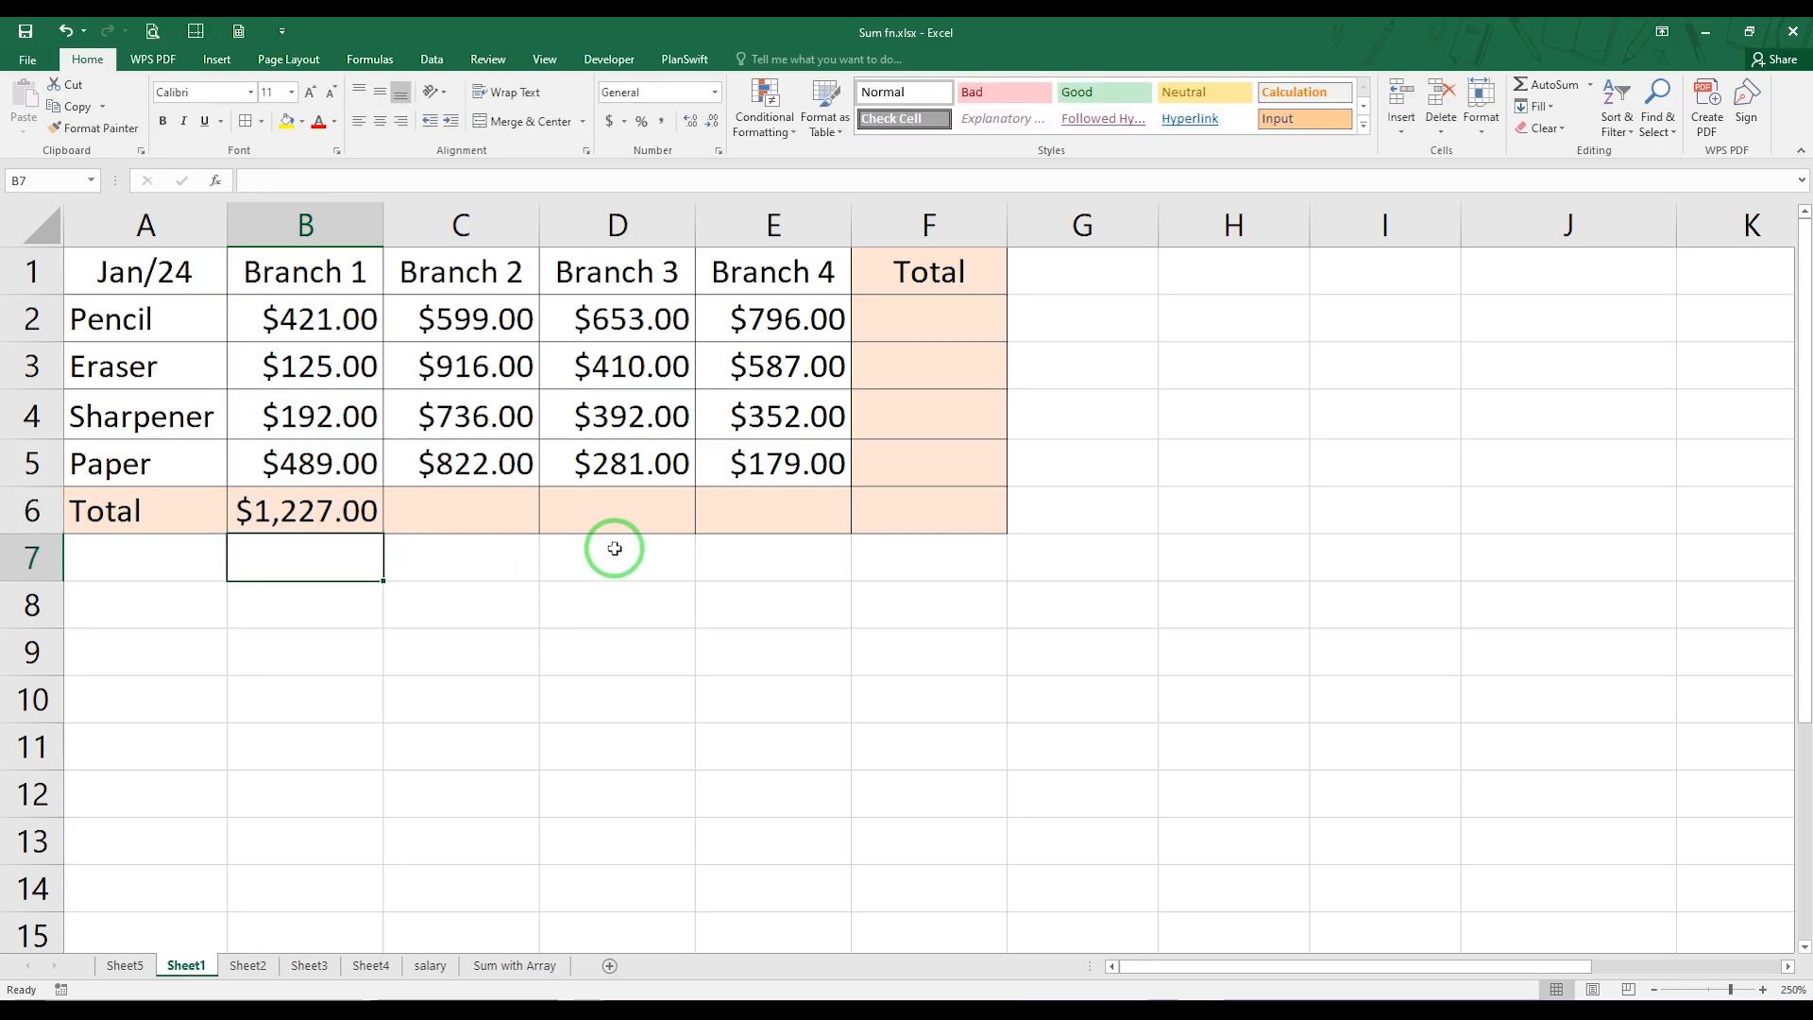
Total Branch 2 in C6 with a SUM formula taking the range C2:C3 and the cells C4 and C5 as separate arguments
click(455, 511)
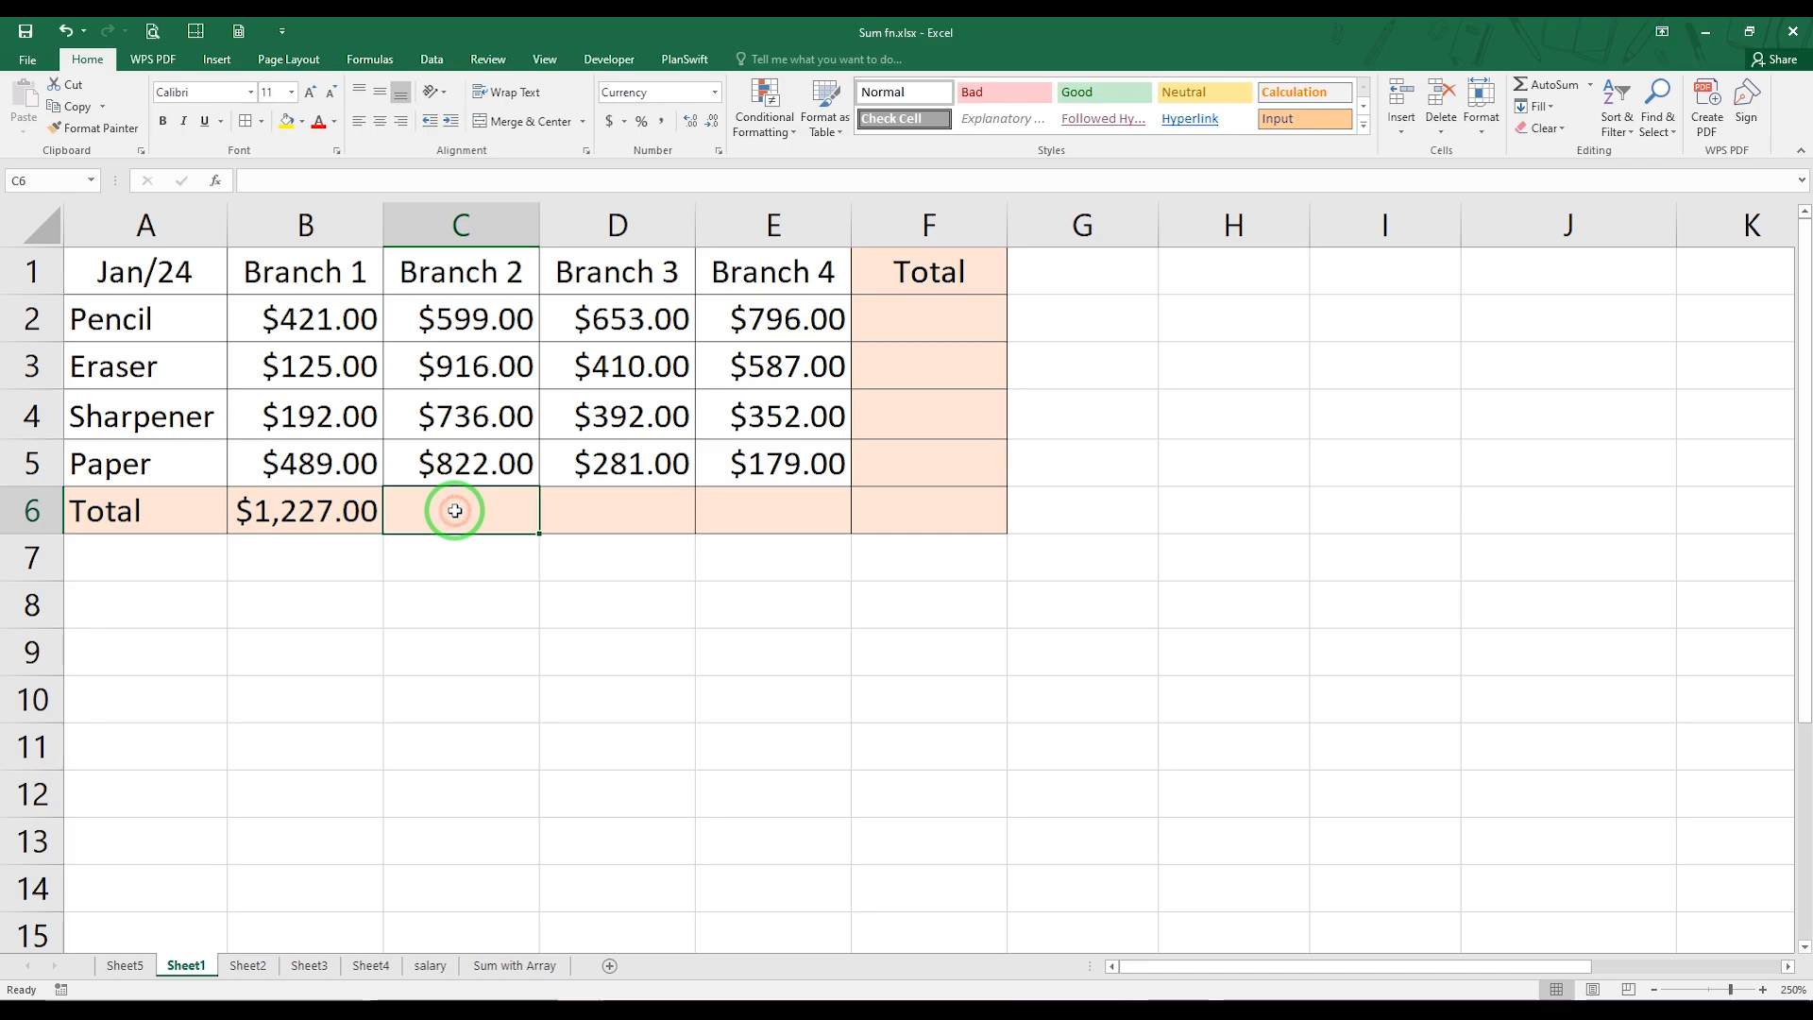
text(=)
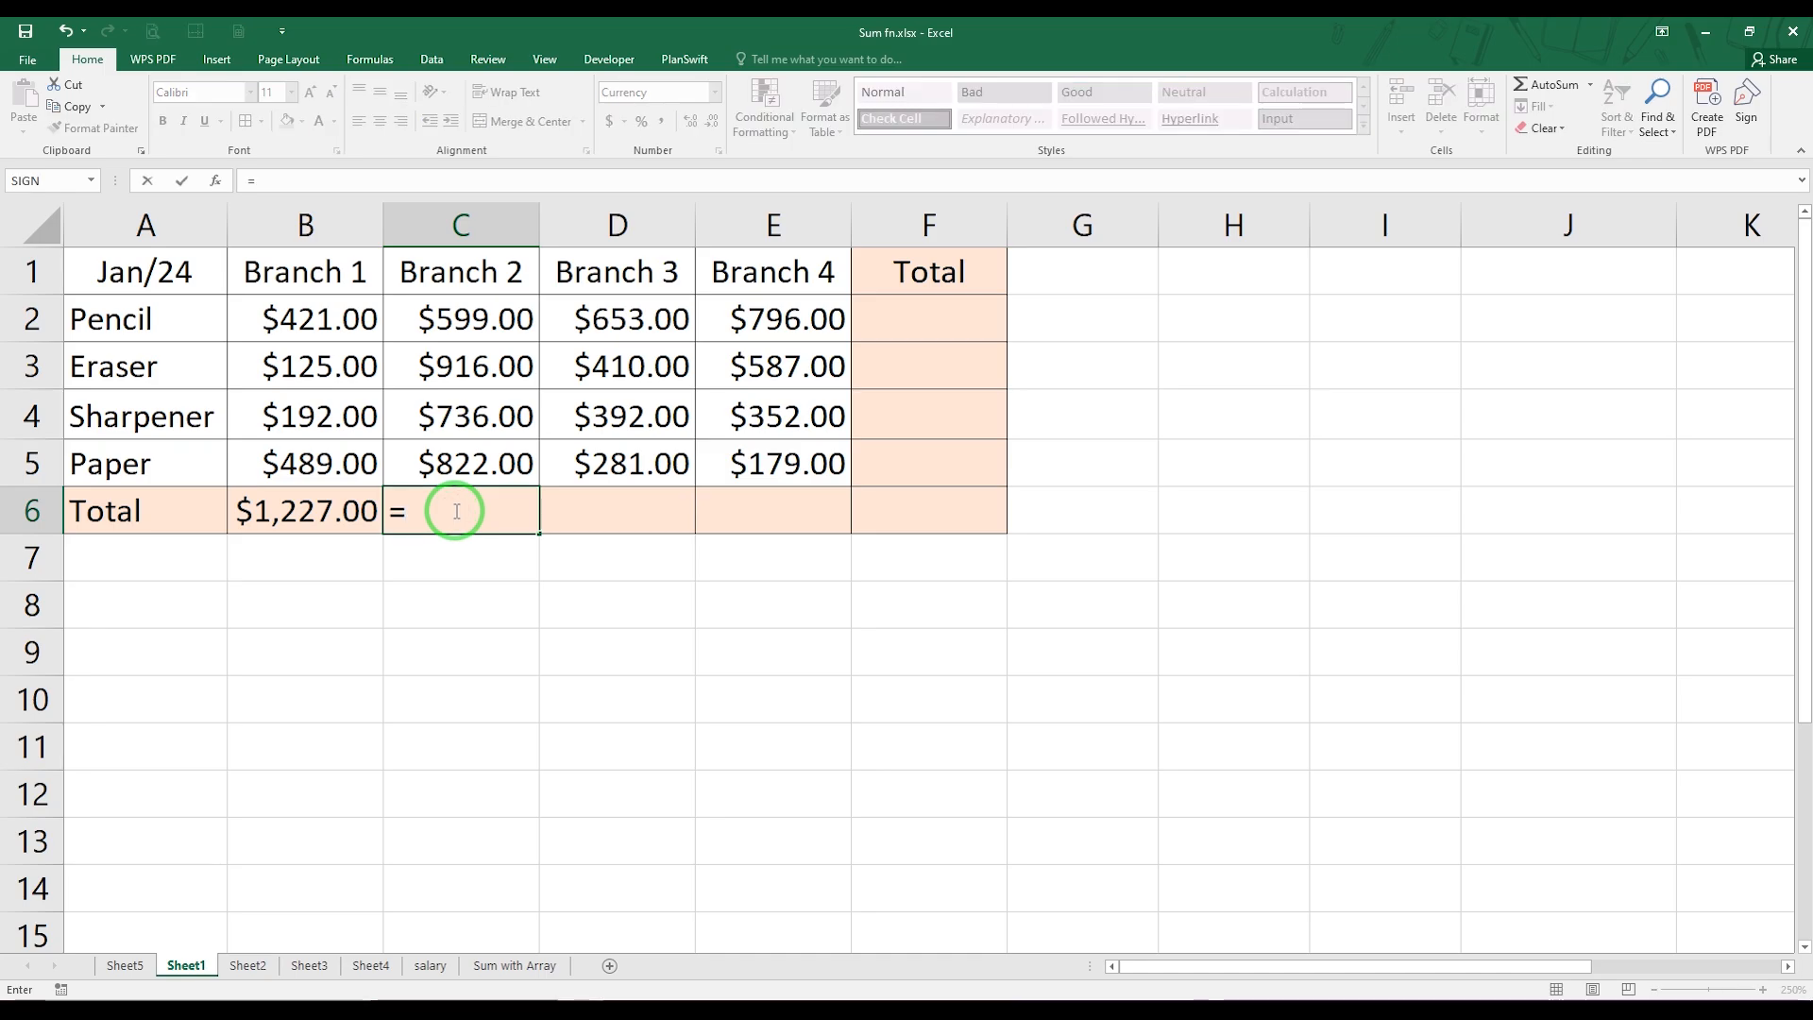
text(SUM)
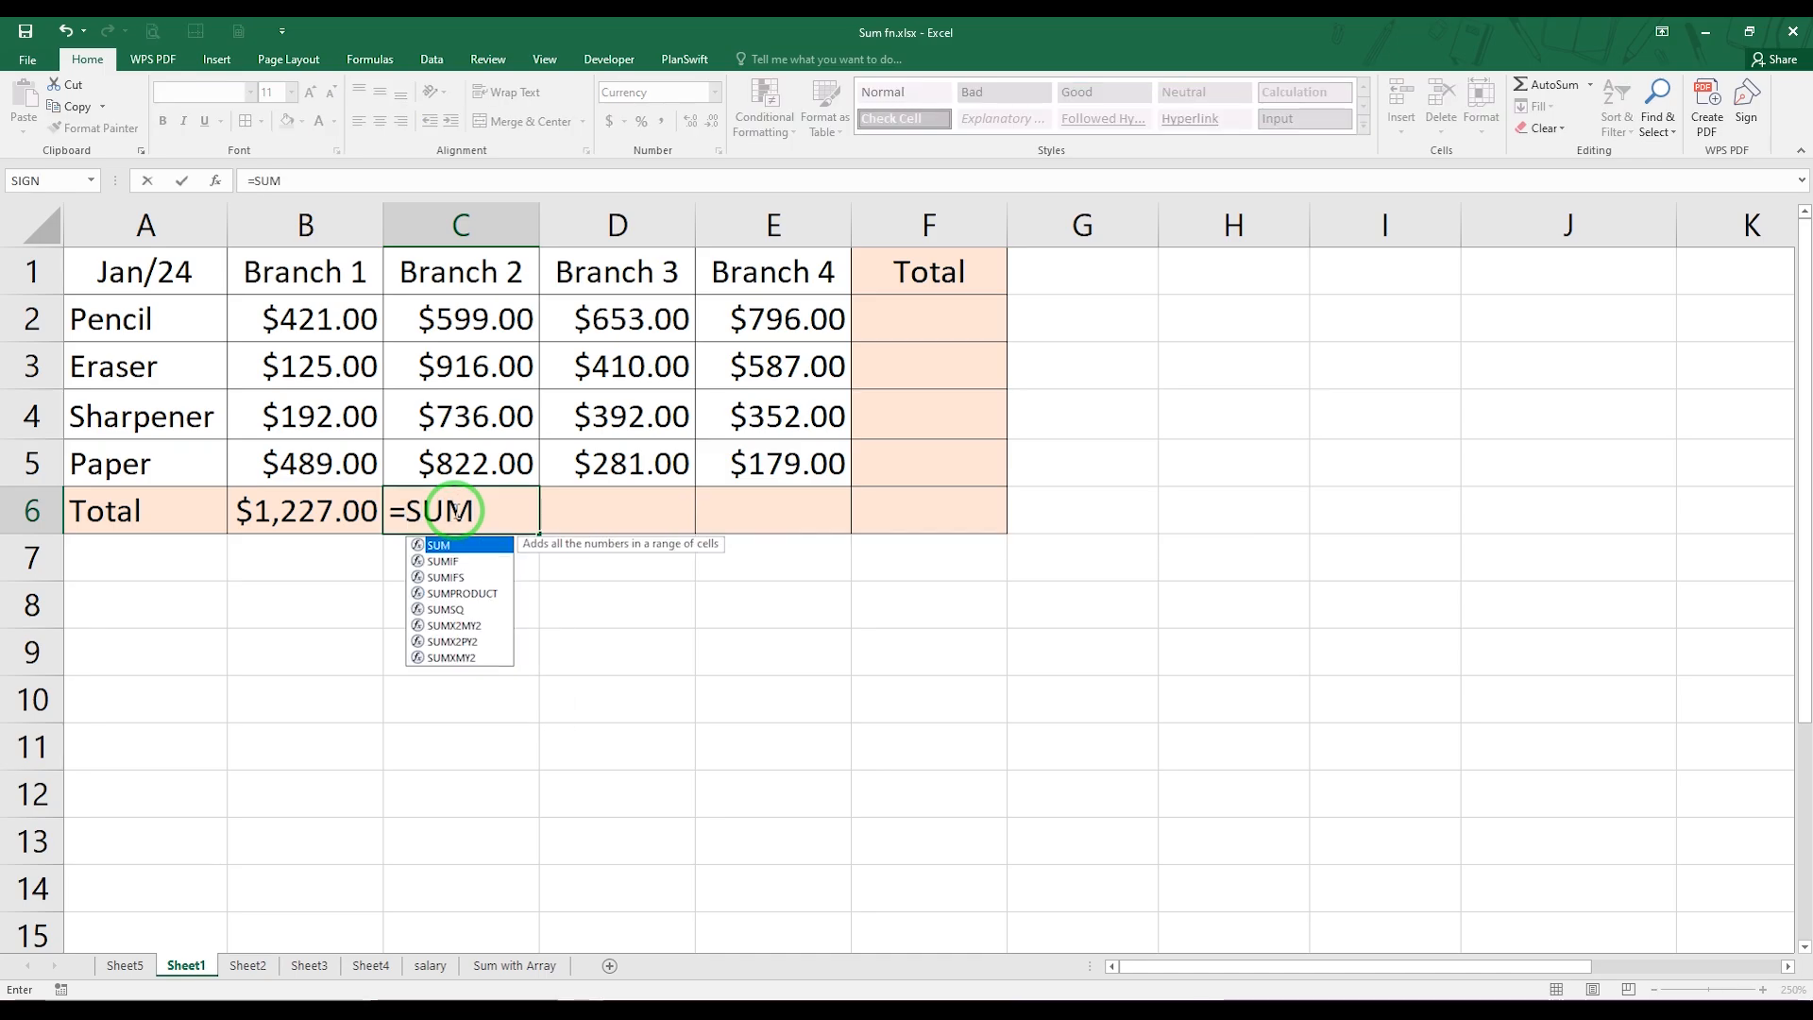
text(()
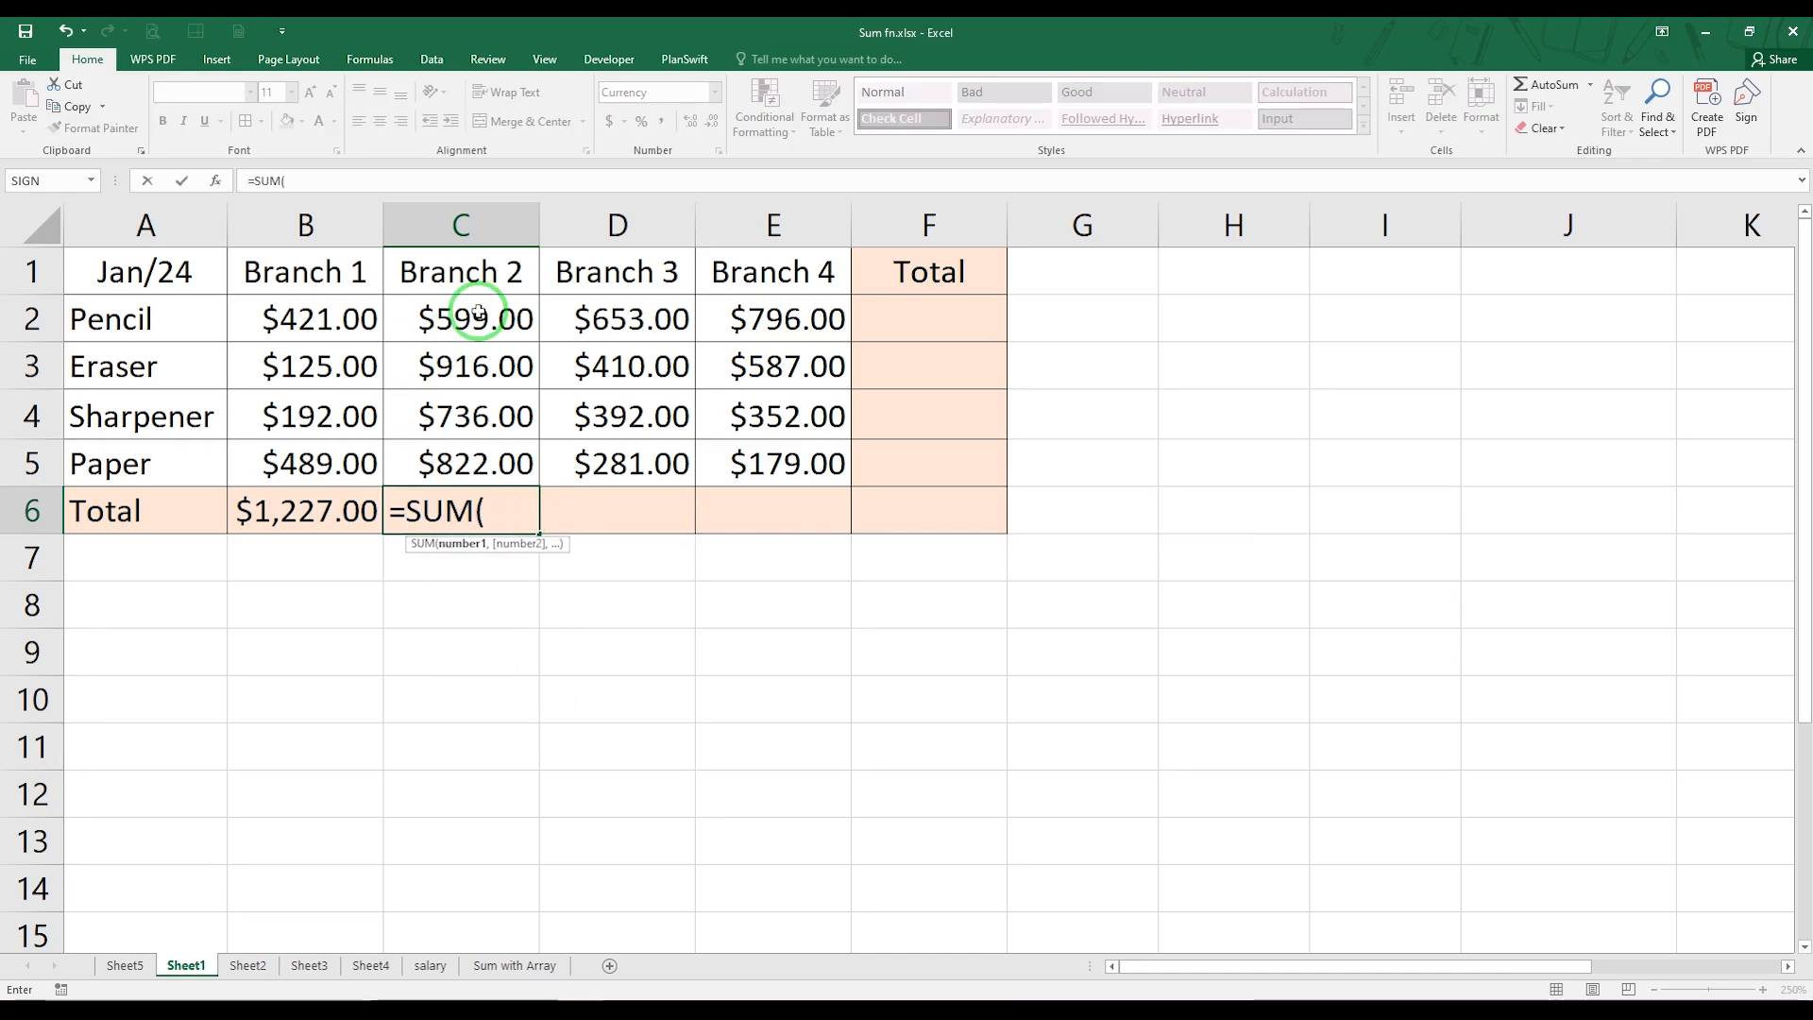
drag(478, 312, 478, 358)
text(,)
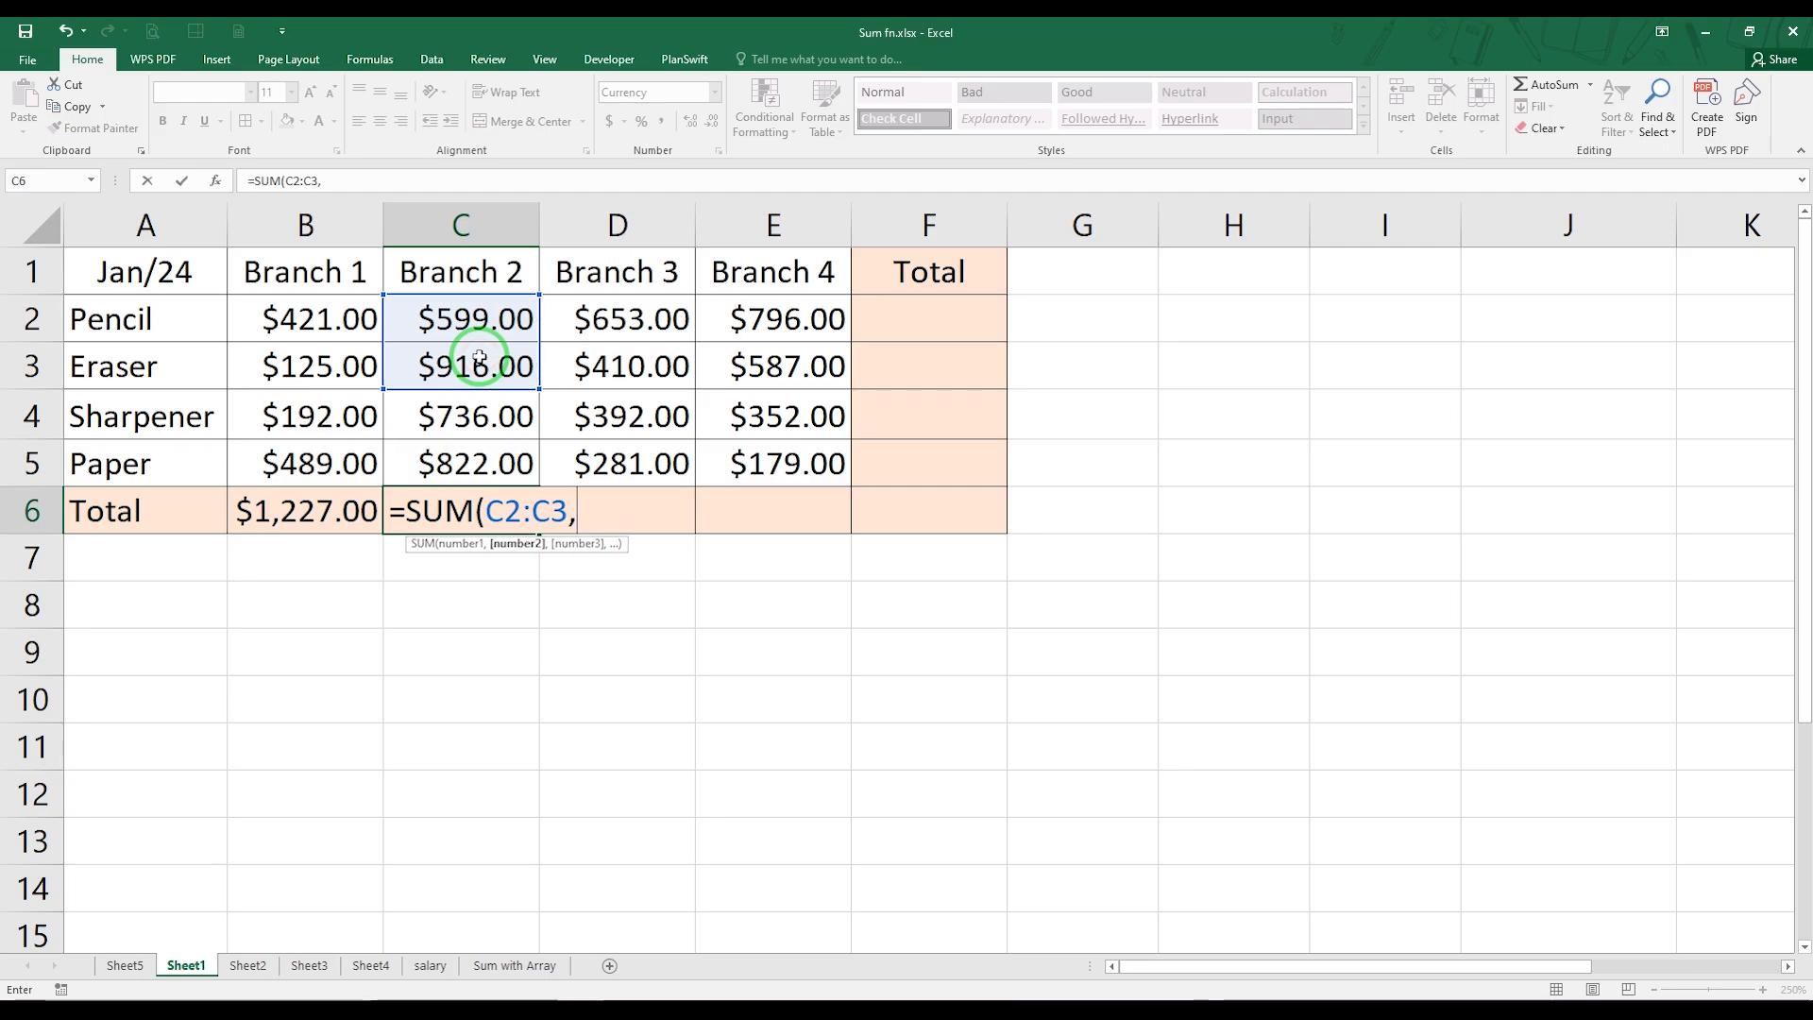
click(452, 414)
text(,)
click(440, 463)
text())
key(Return)
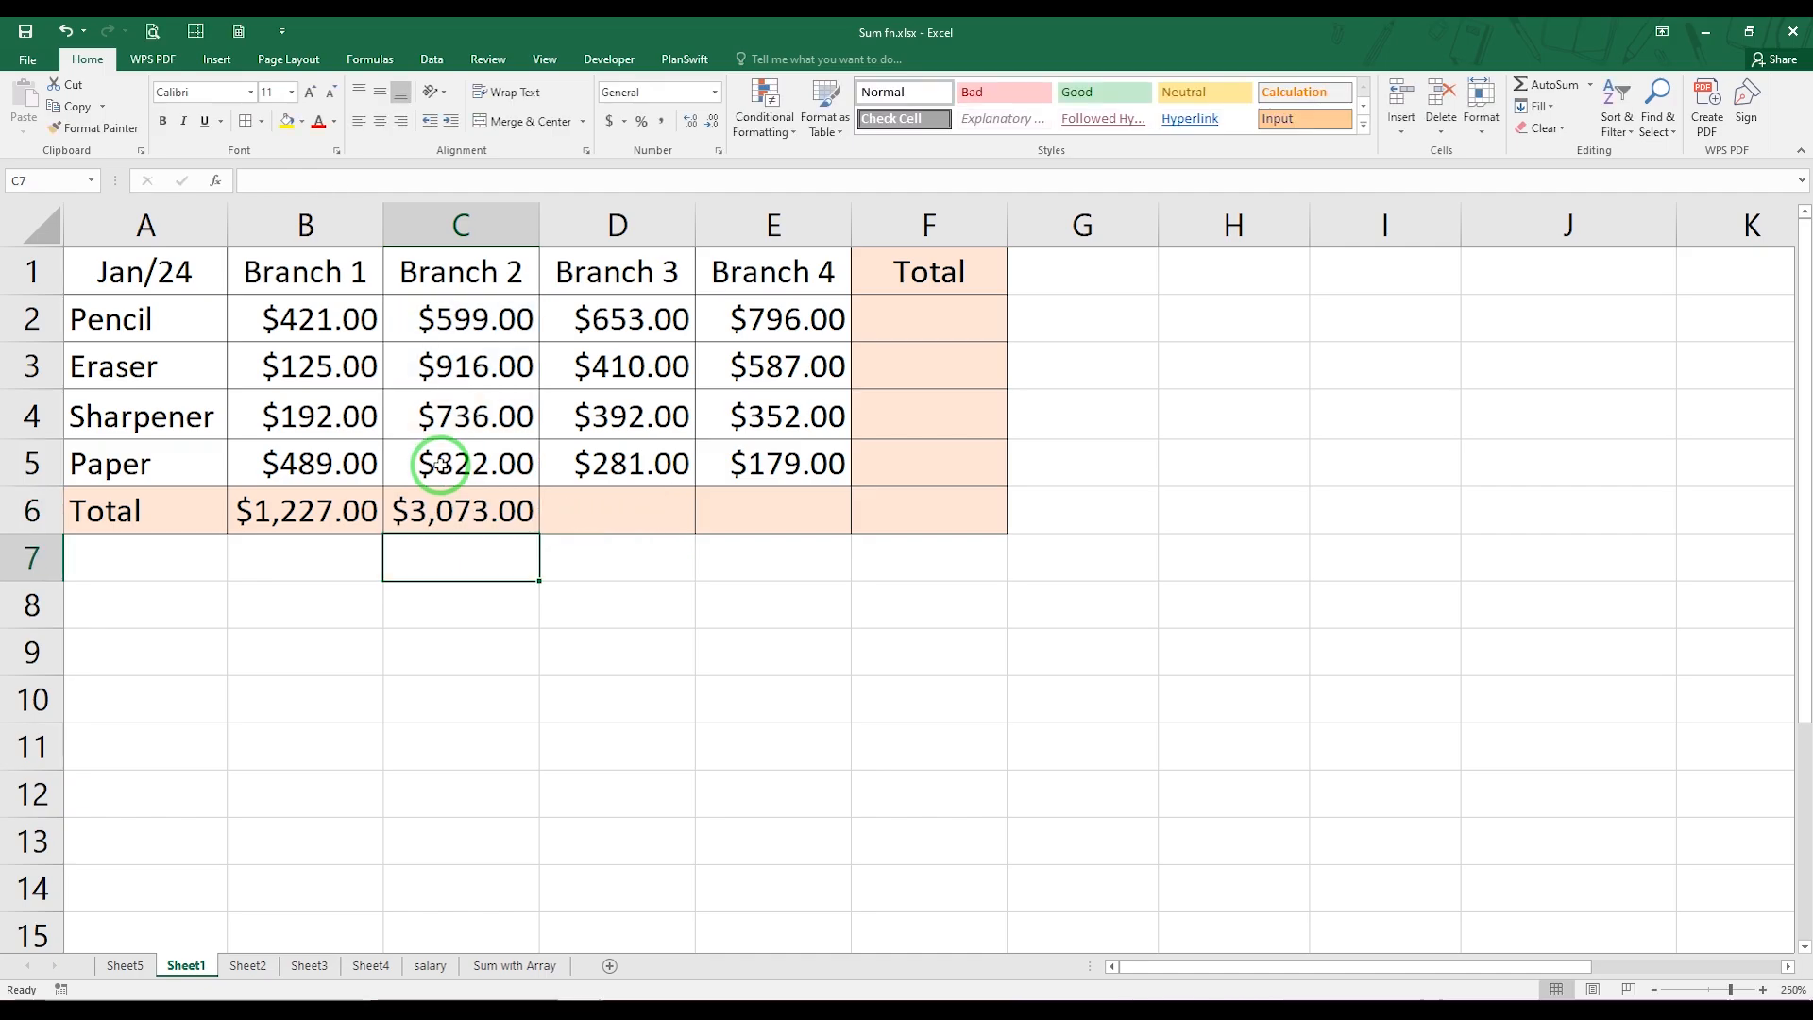
Total Branch 3 in D6 and Branch 4 in E6 using AutoSum on rows 2 to 5
click(589, 504)
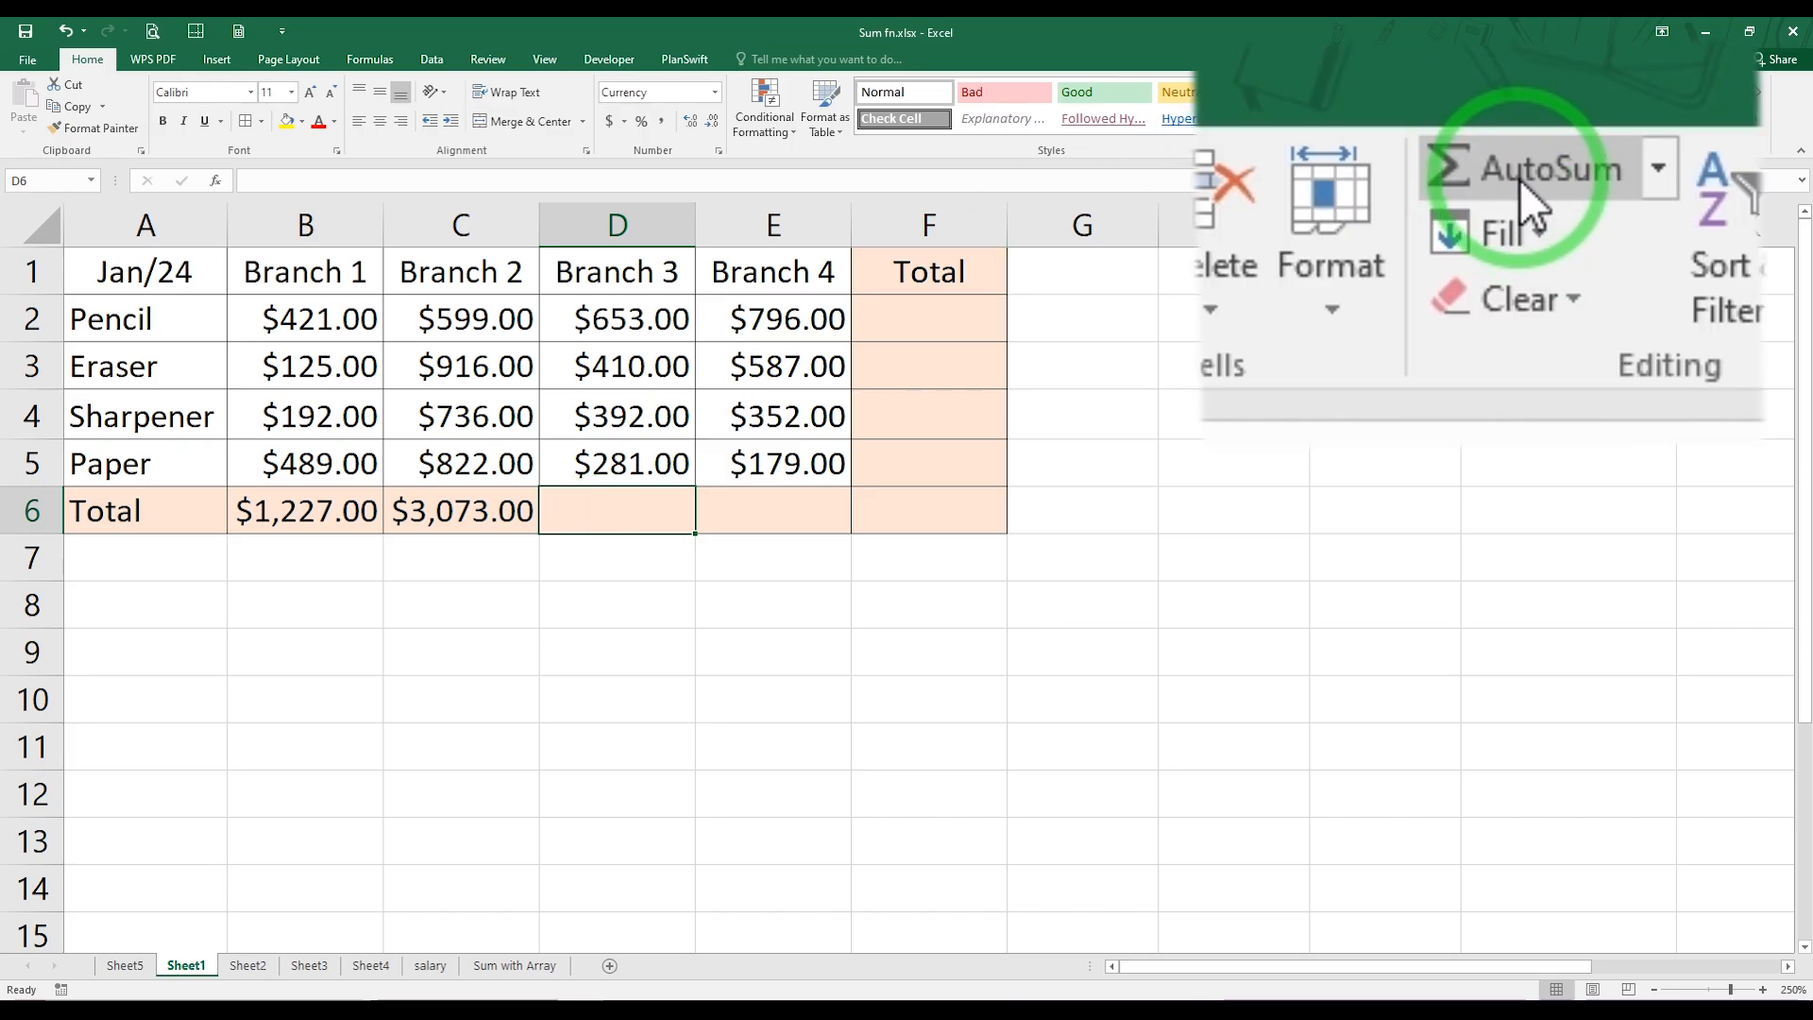
click(1572, 178)
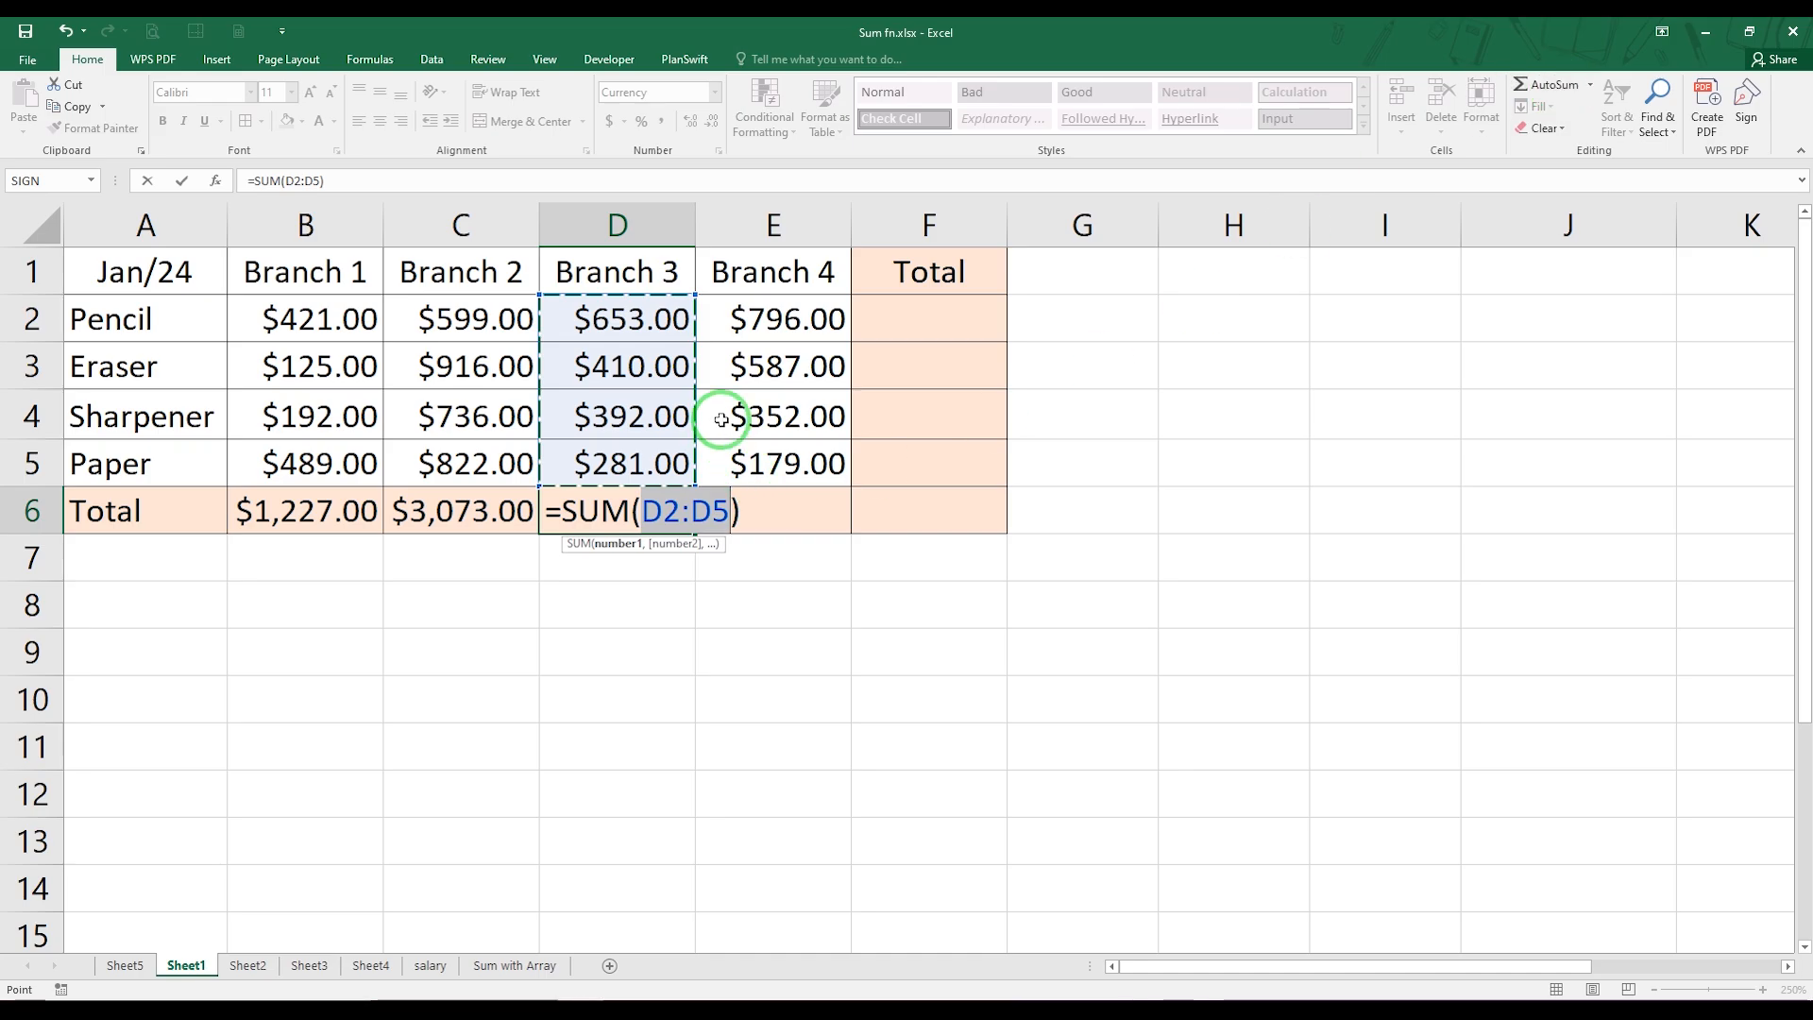
key(Return)
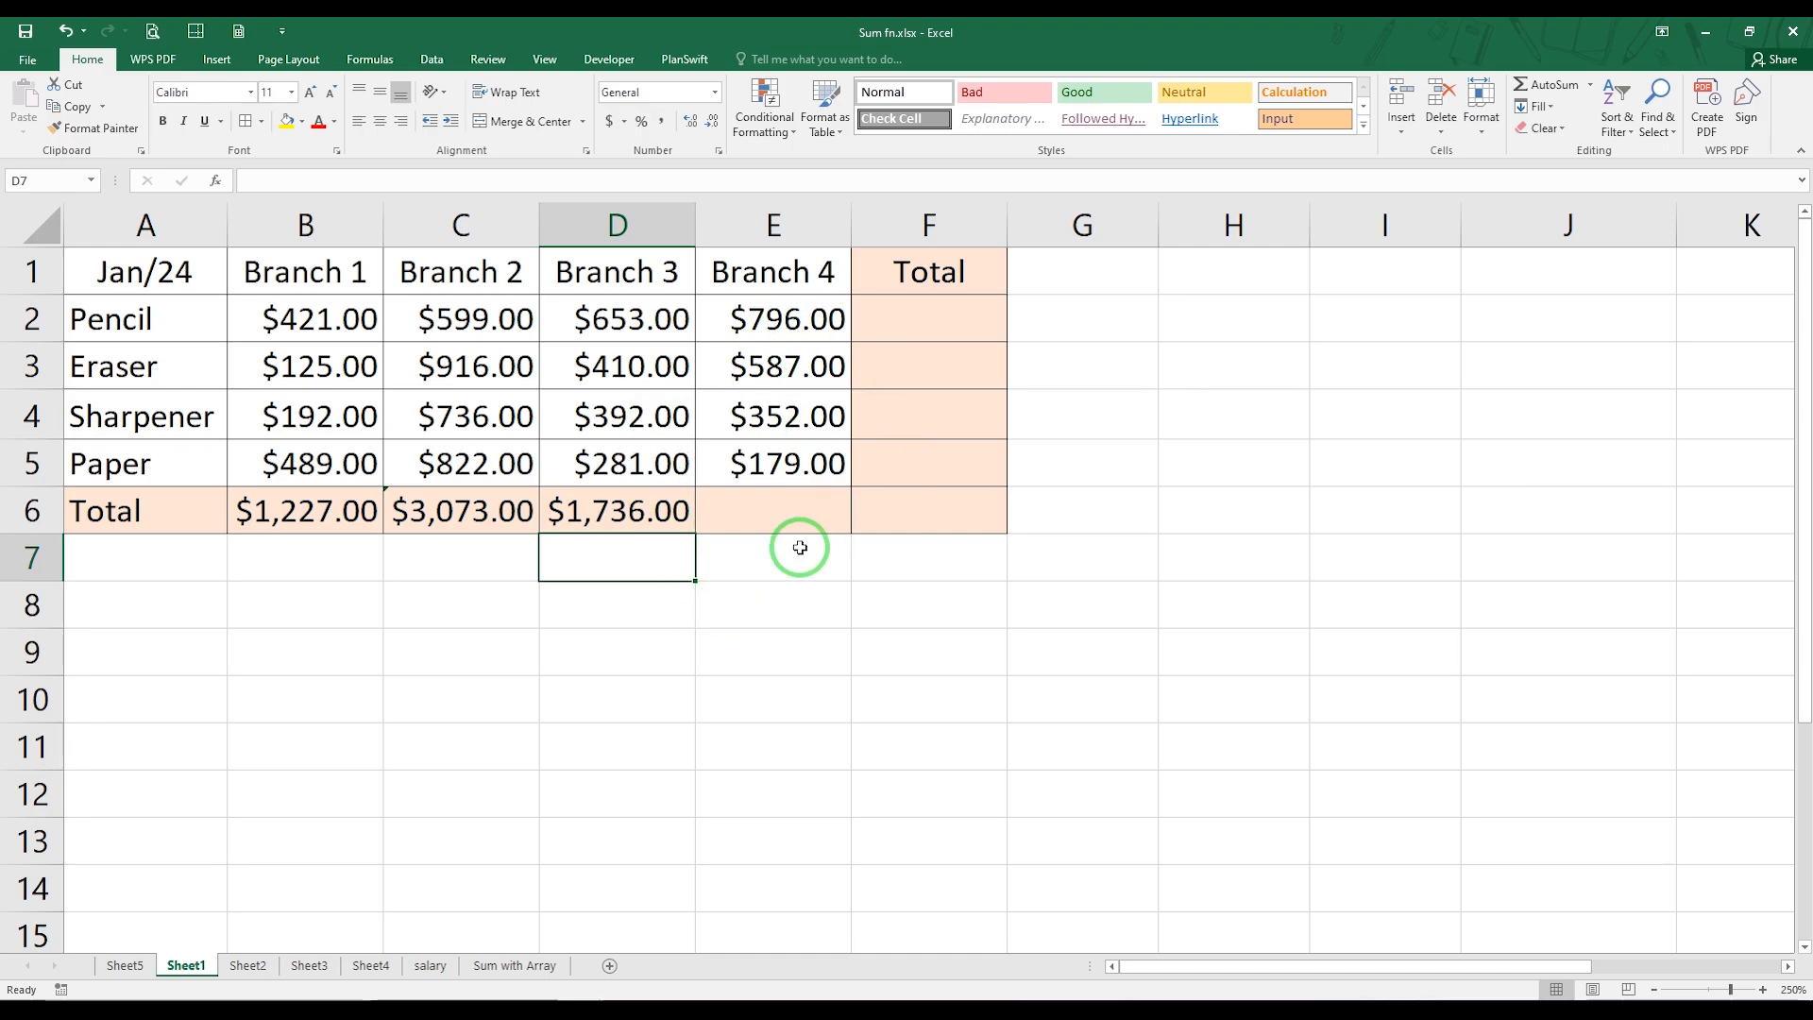
click(782, 501)
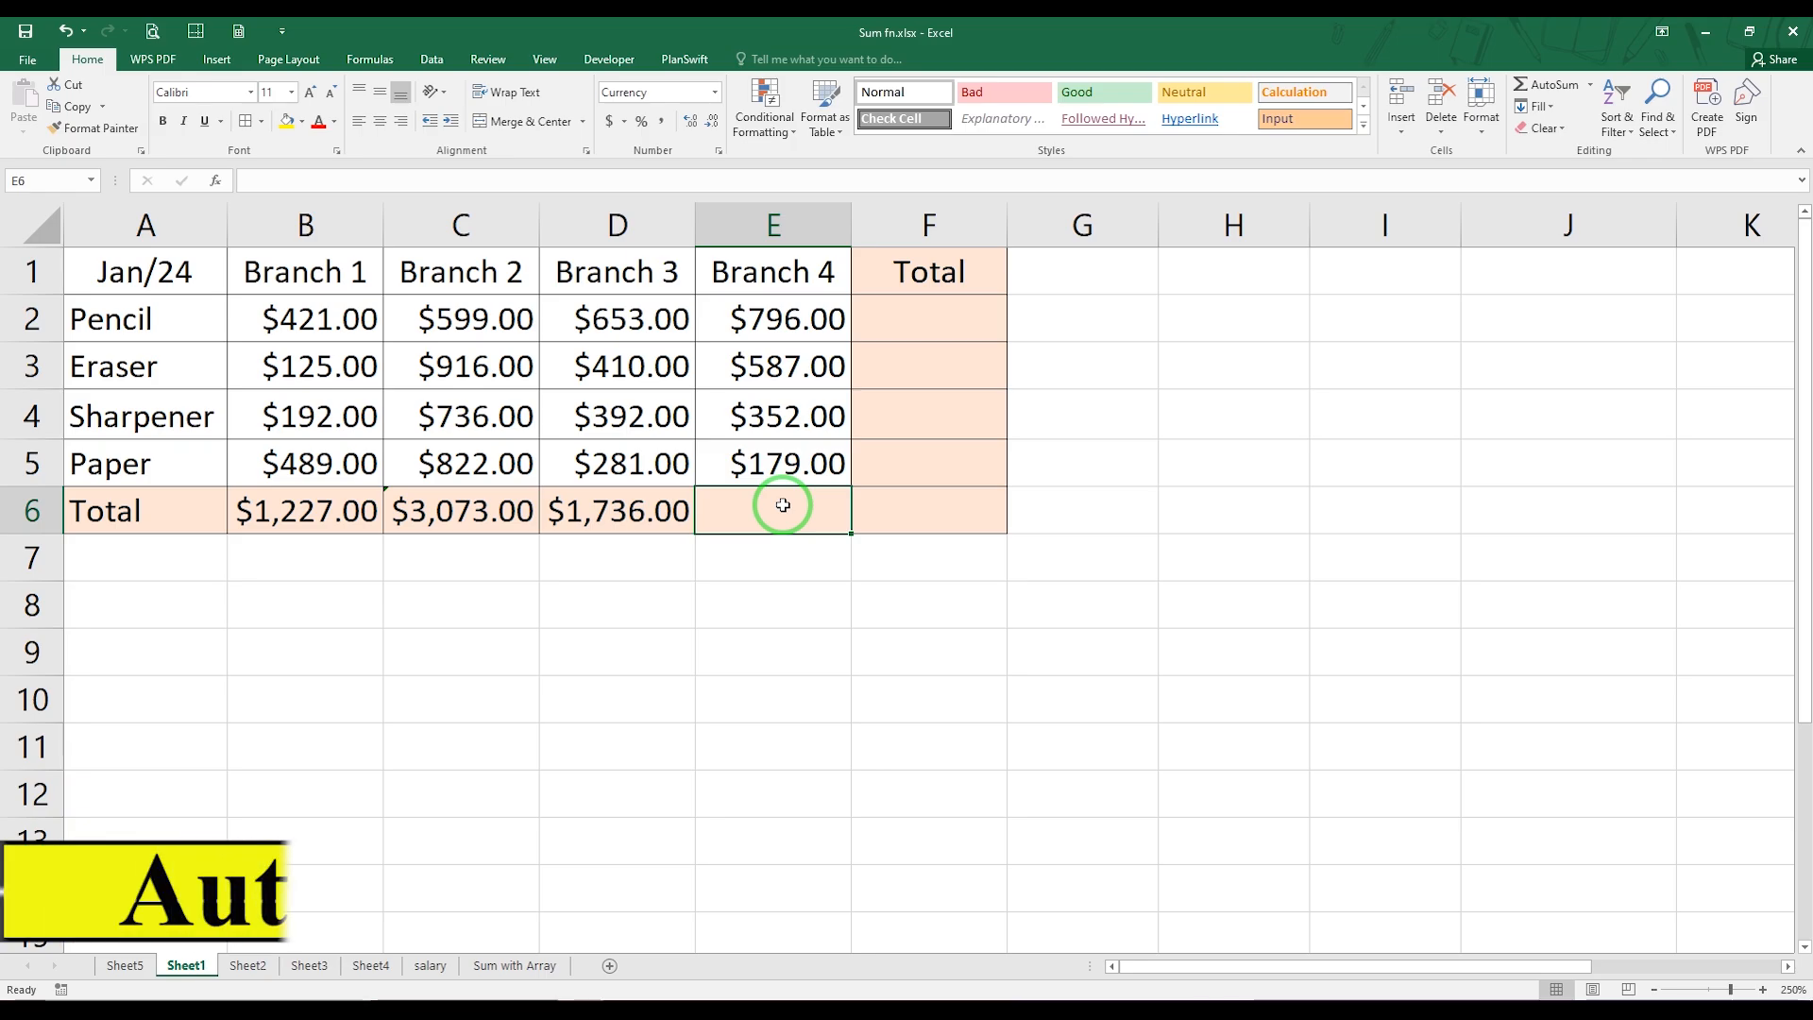
key(alt+equal)
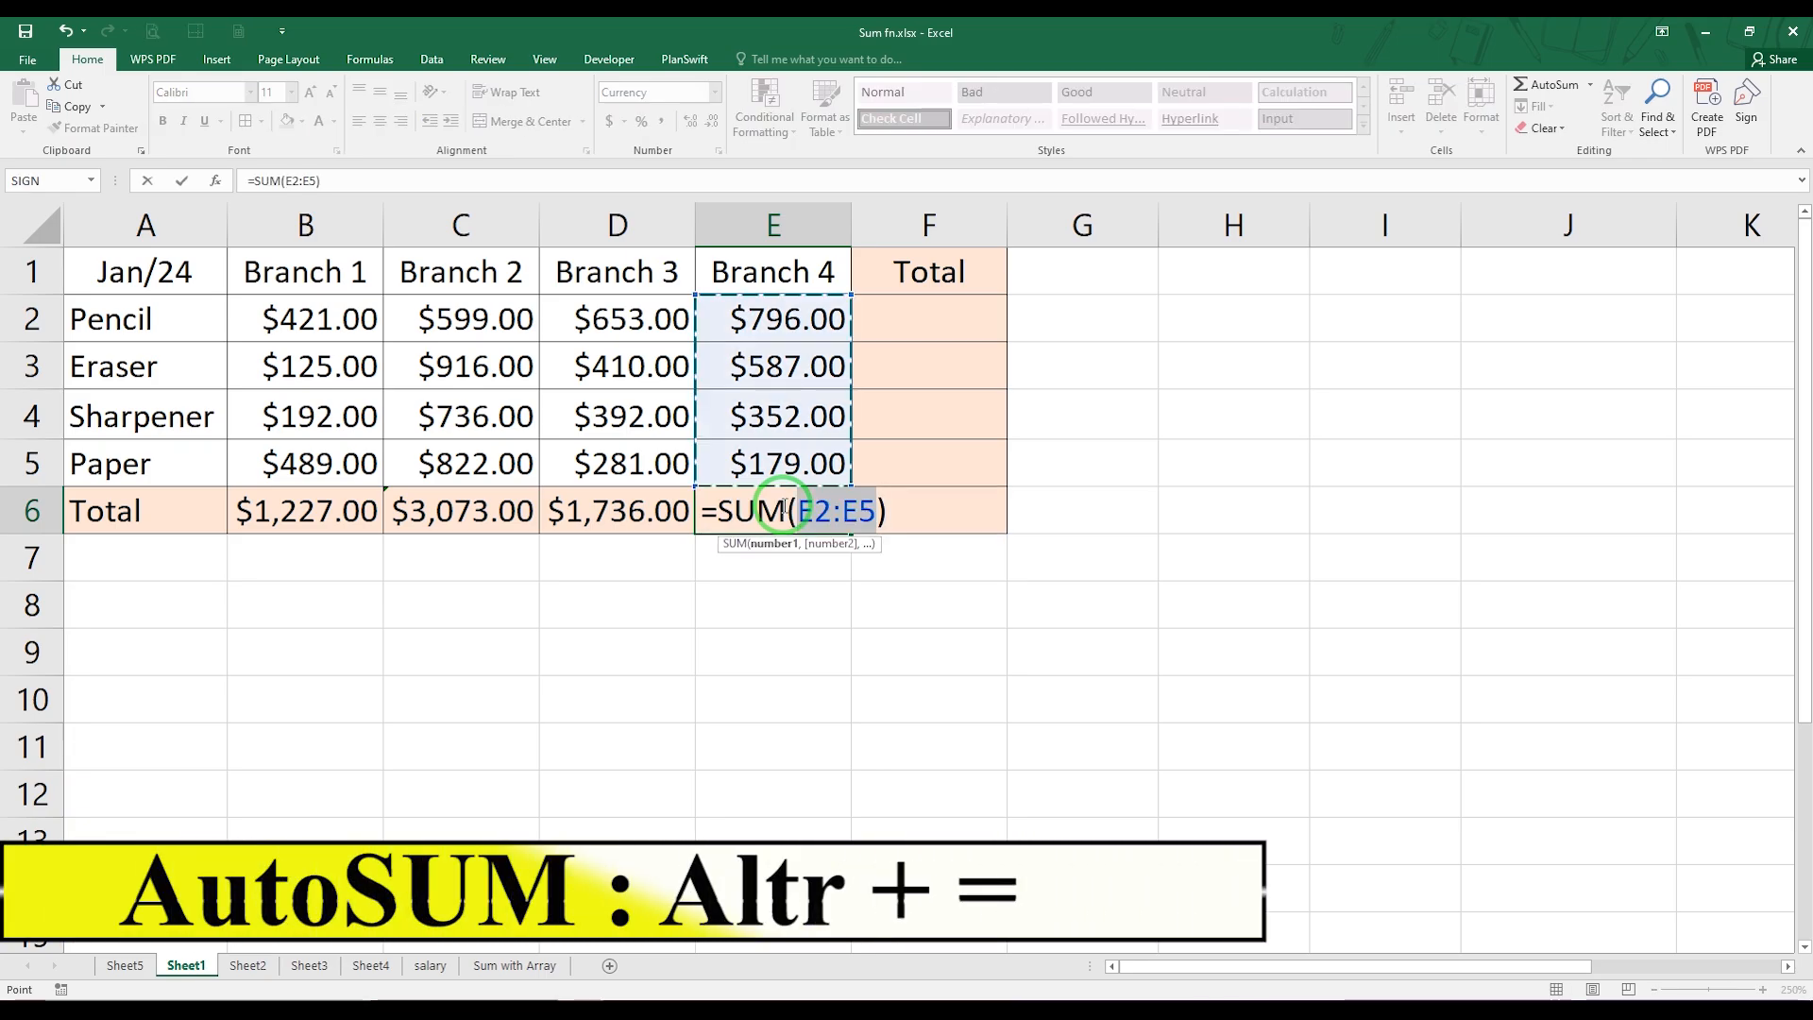
key(Return)
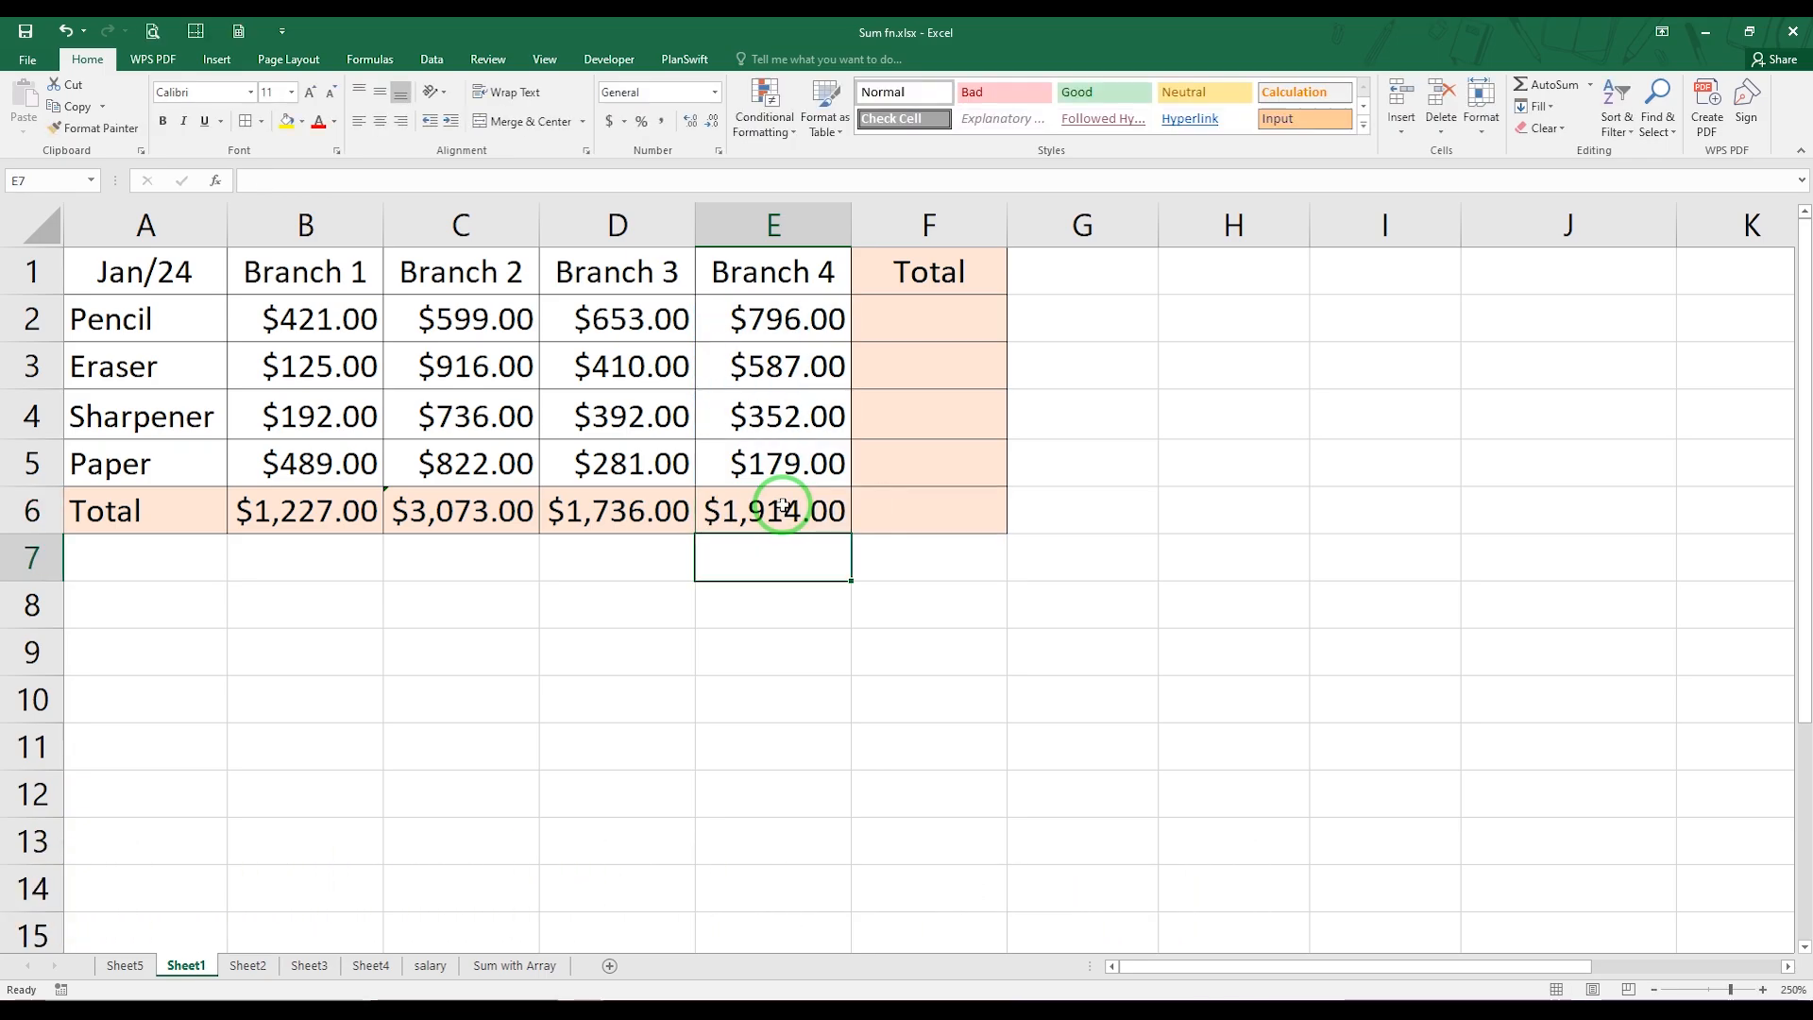
Sum the Pencil row B2:E2 in F2 with AutoSum, fill the formula down to F6 and check the formula in F6
click(917, 324)
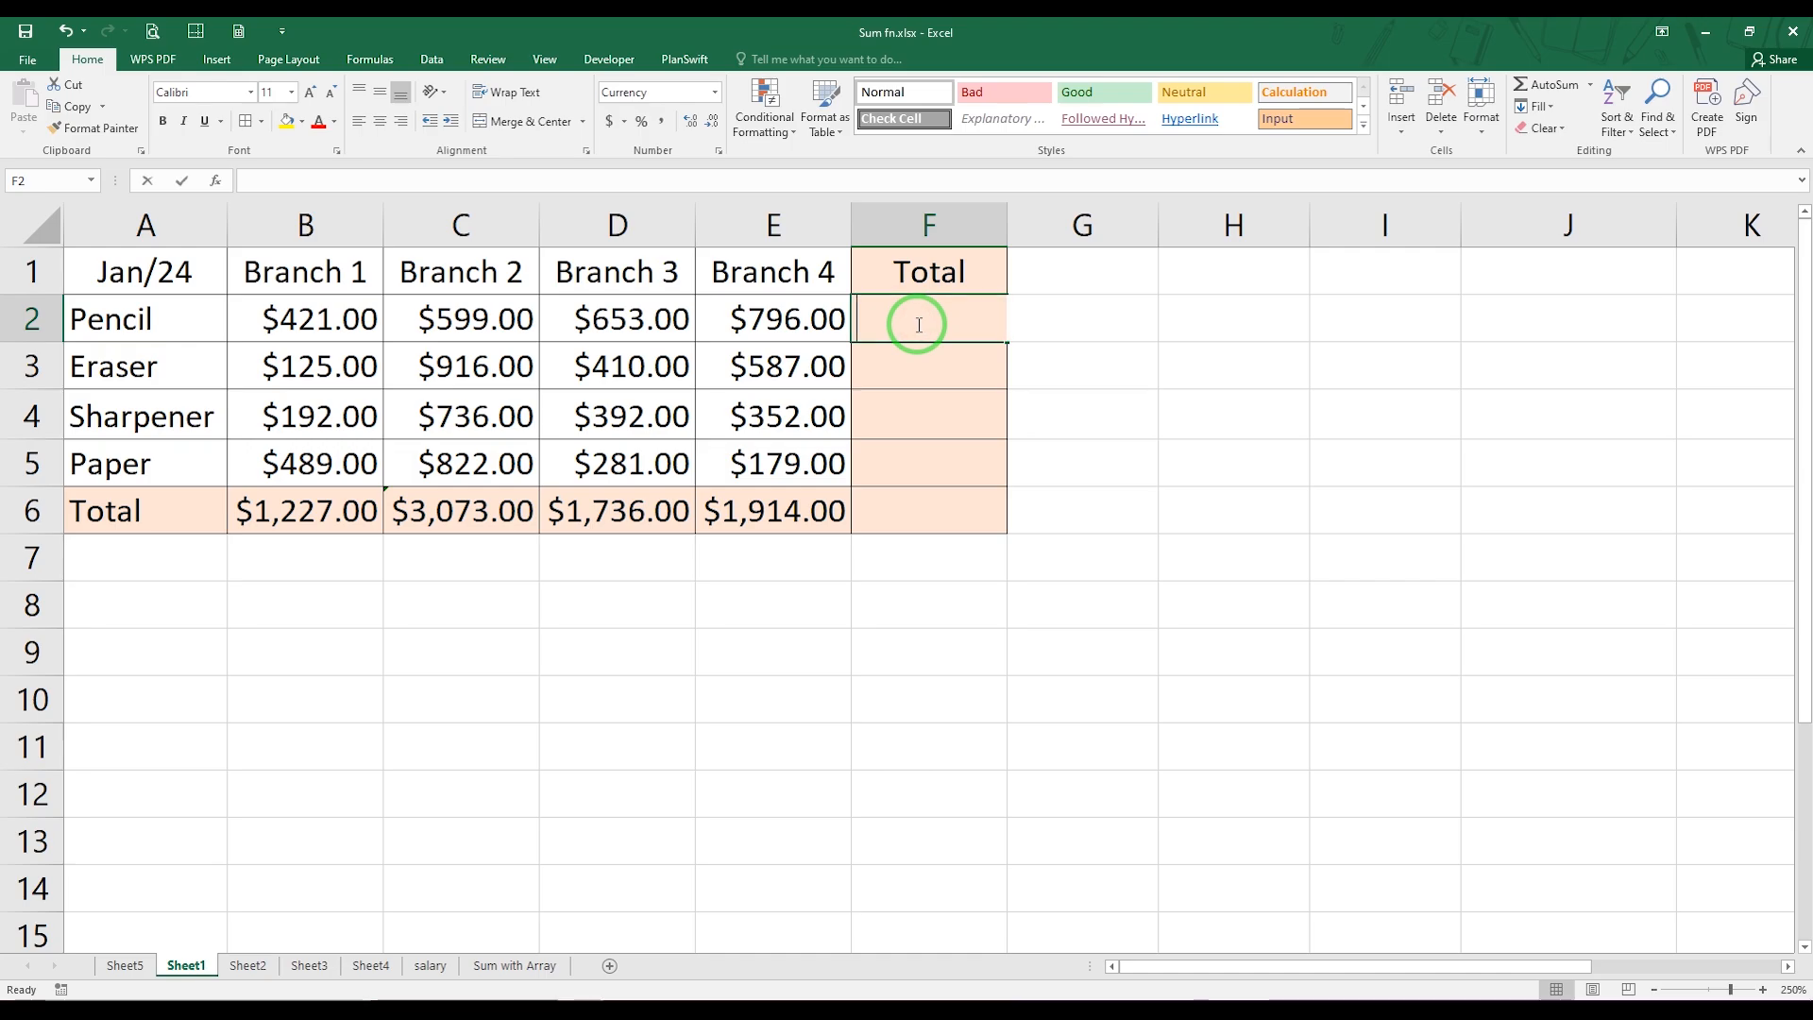
key(alt+equal)
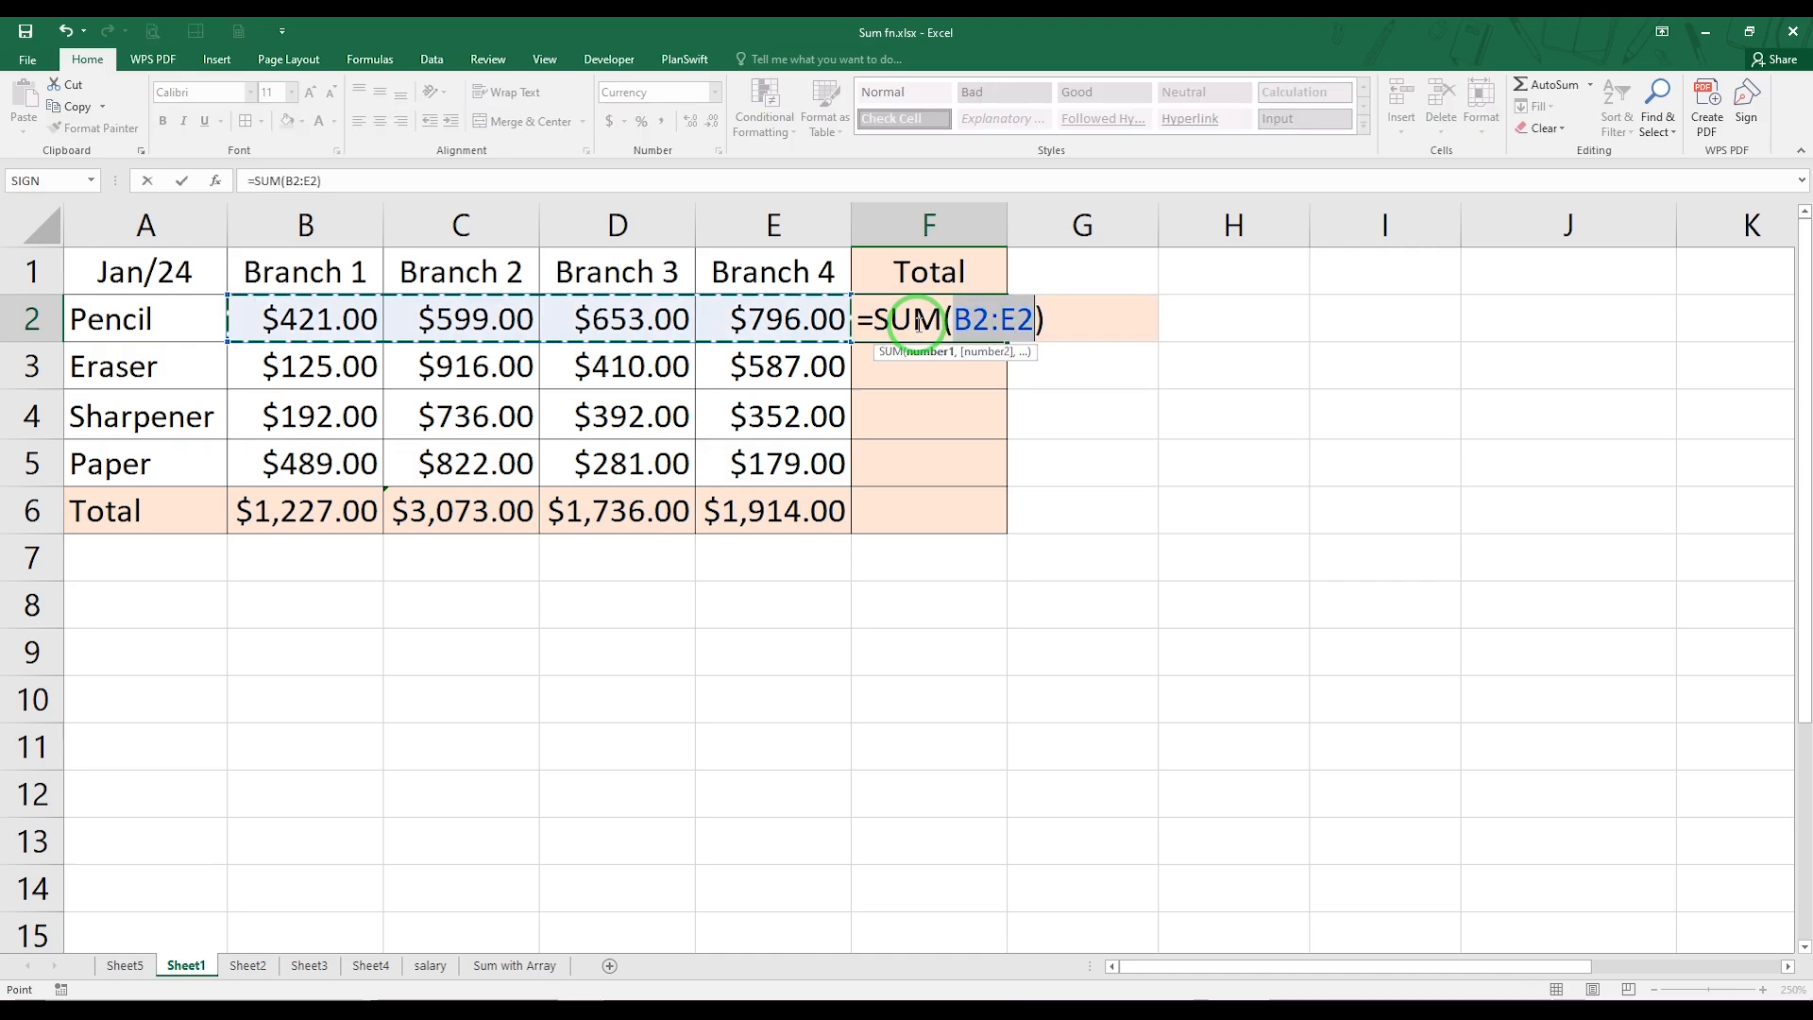
key(Return)
key(Return)
click(916, 322)
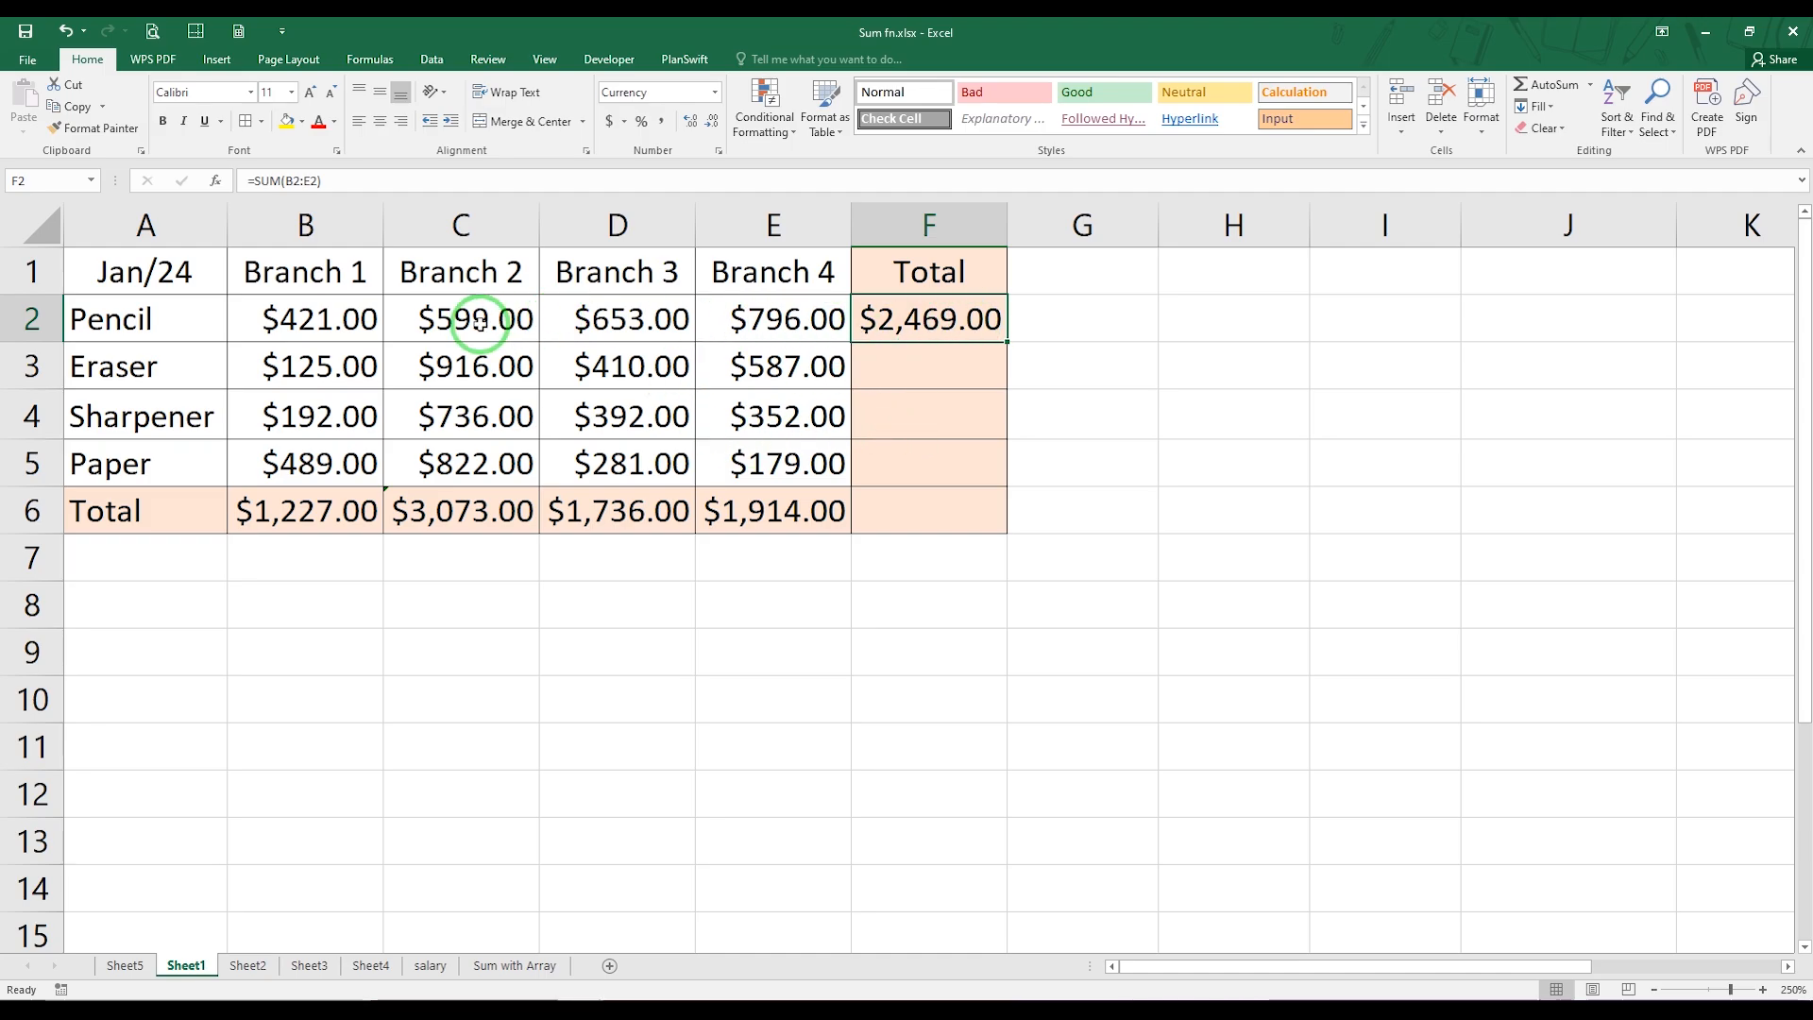
drag(1004, 344, 1001, 521)
double_click(944, 511)
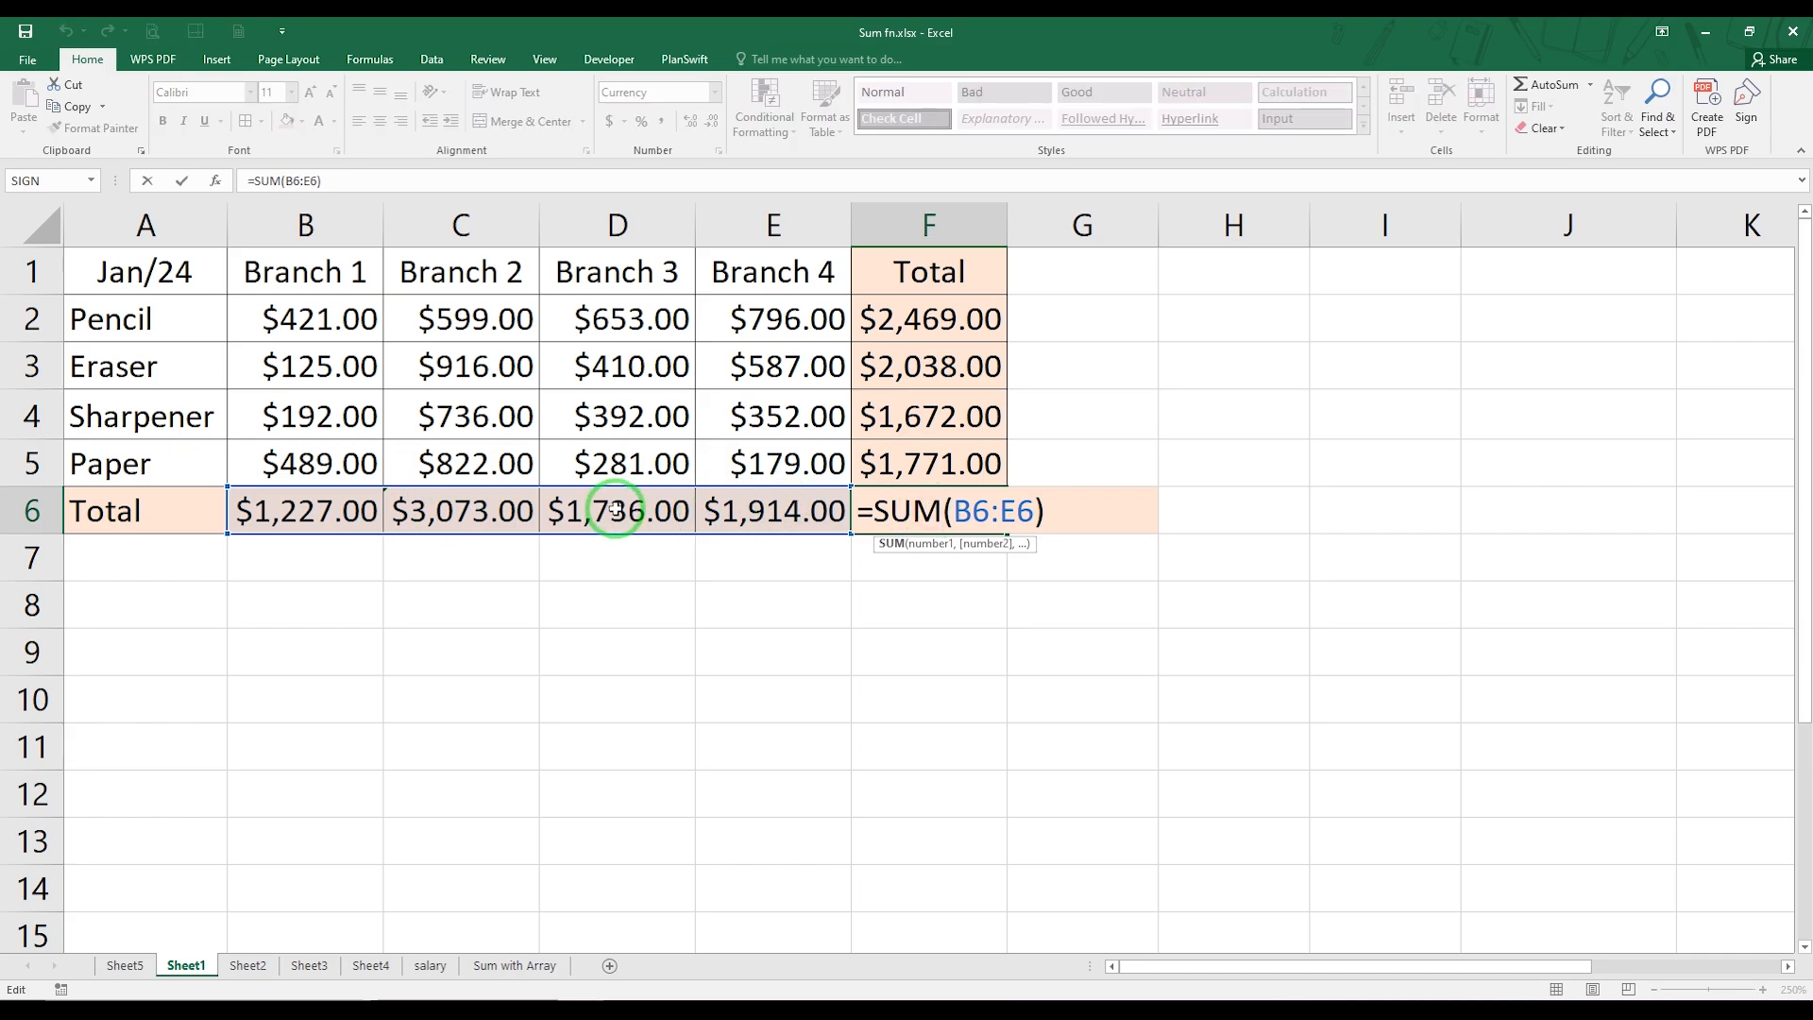
key(ctrl+Return)
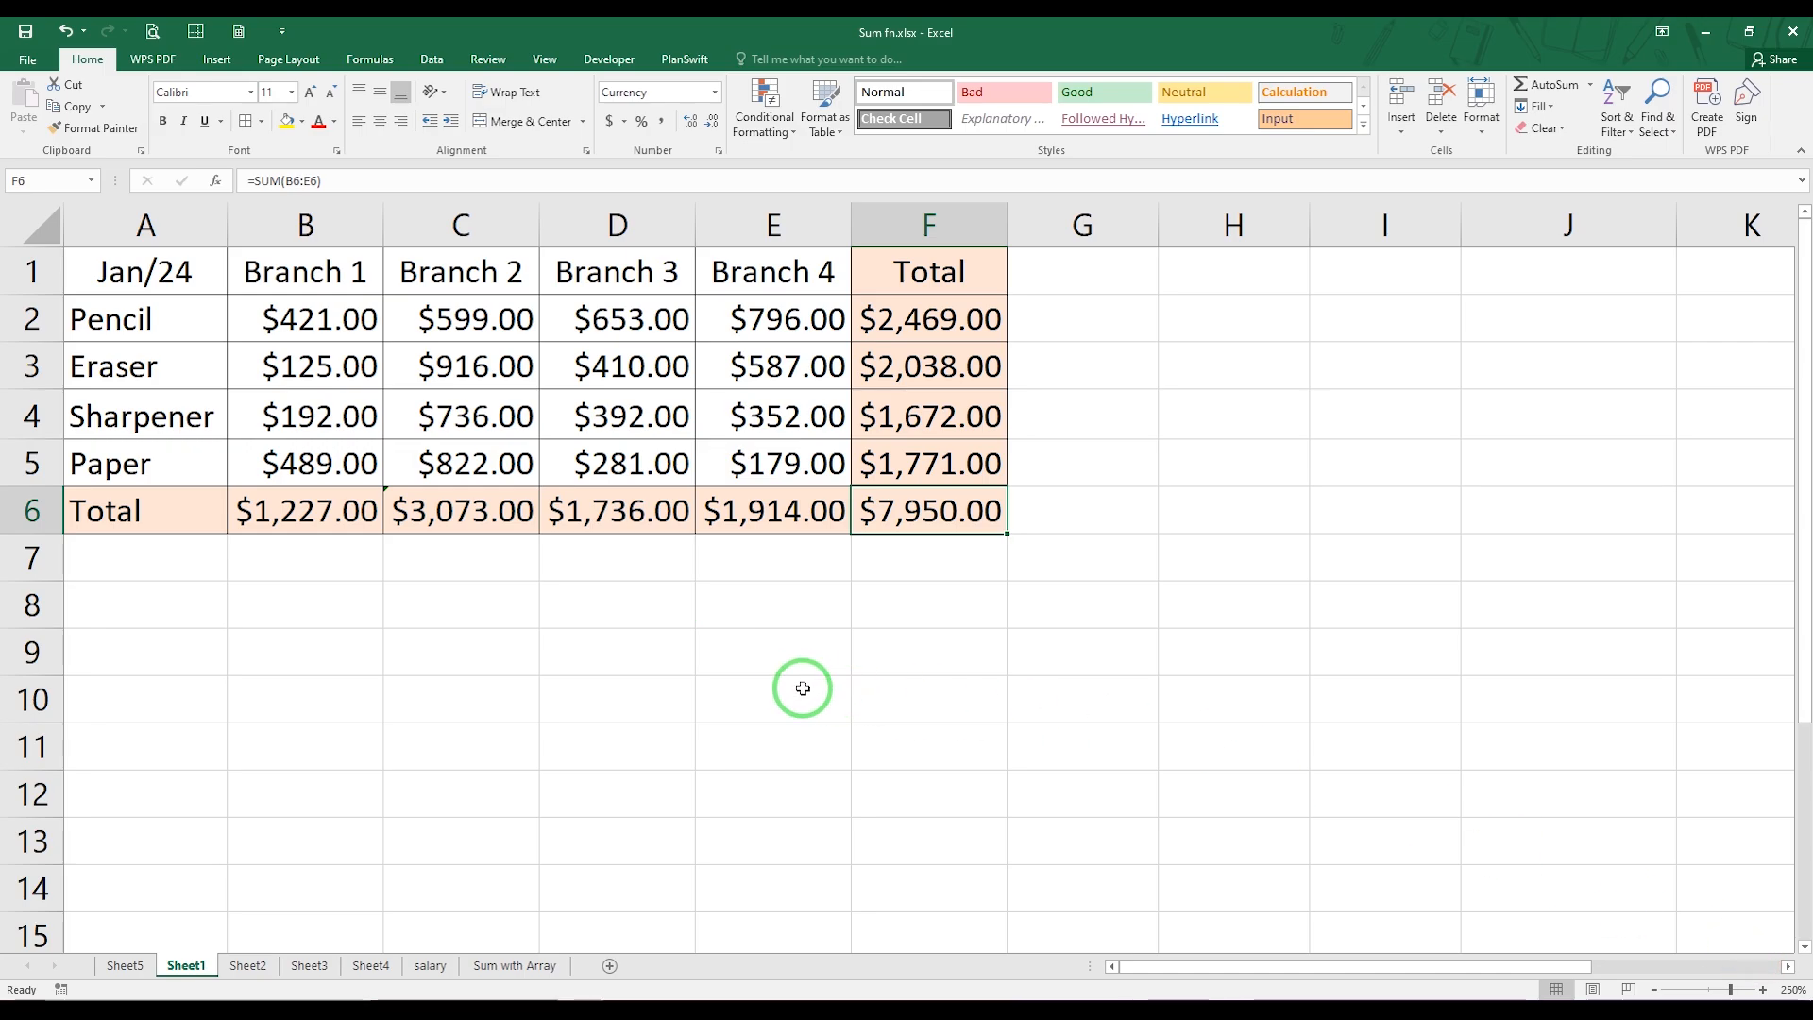
Review the monthly tables on Sheet2 and Sheet3, ending on the Jan-Mar/24 summary in Sheet4
click(251, 970)
click(308, 965)
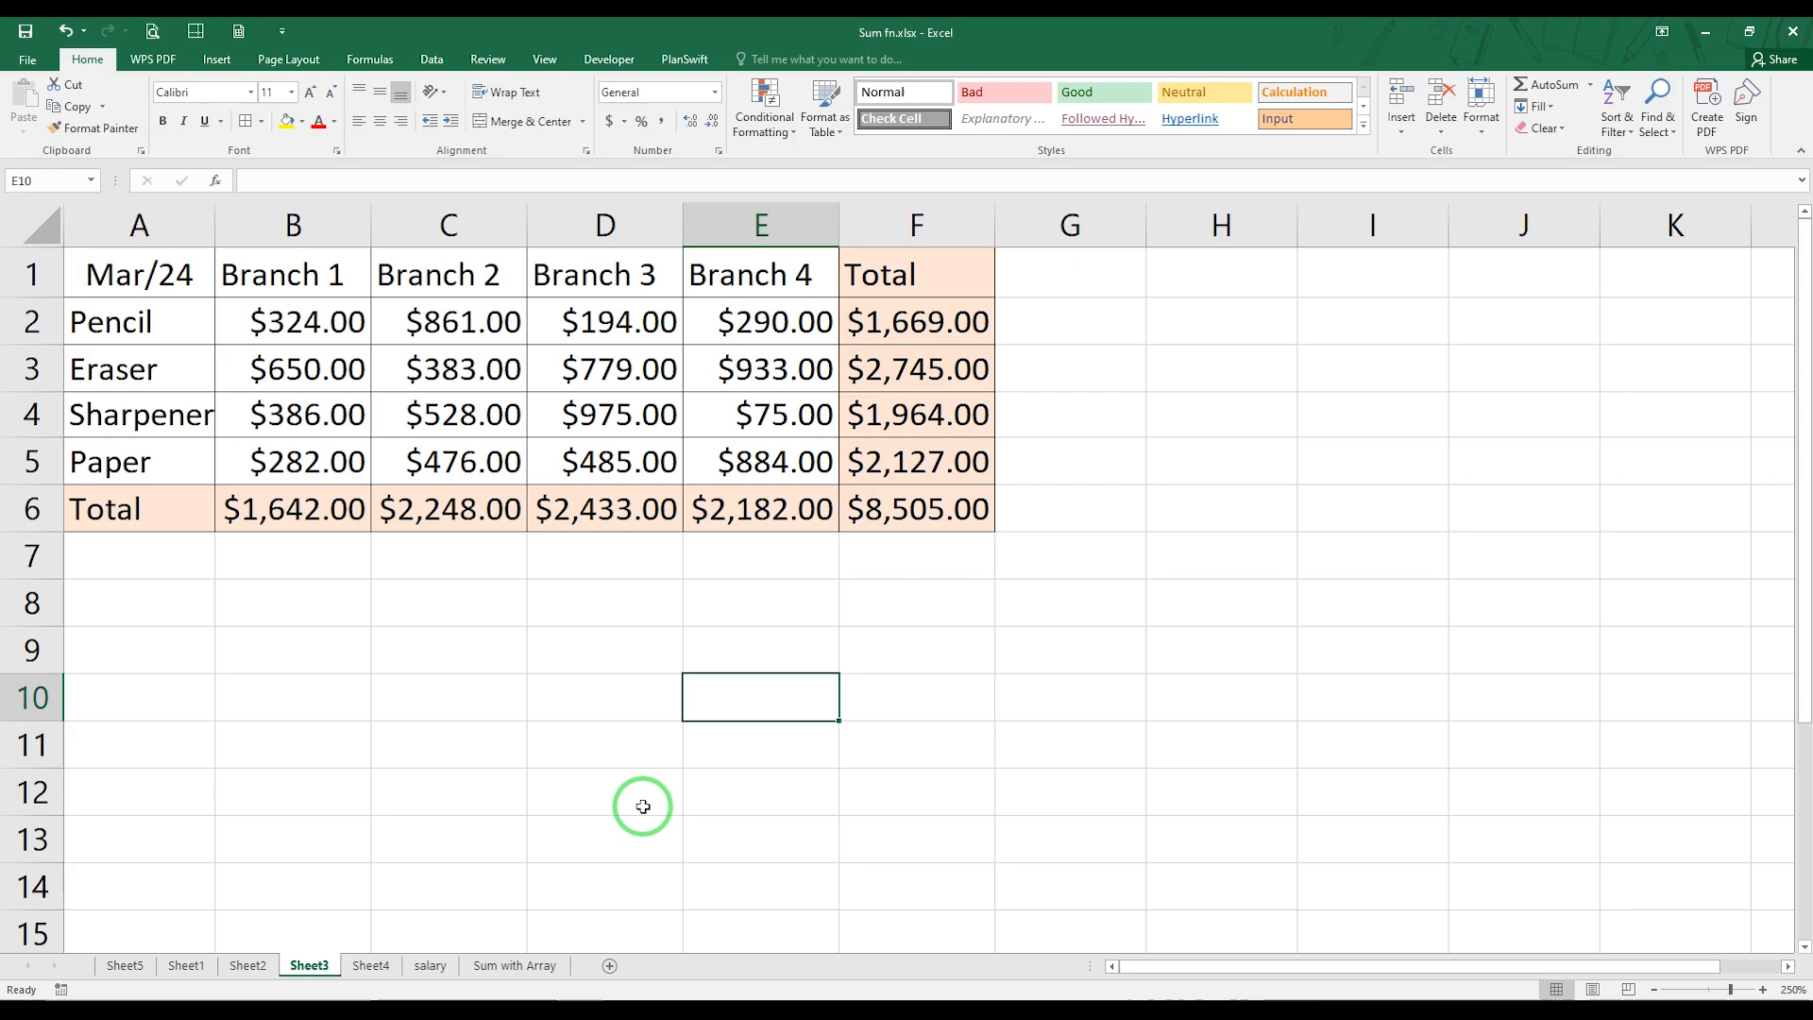
click(370, 966)
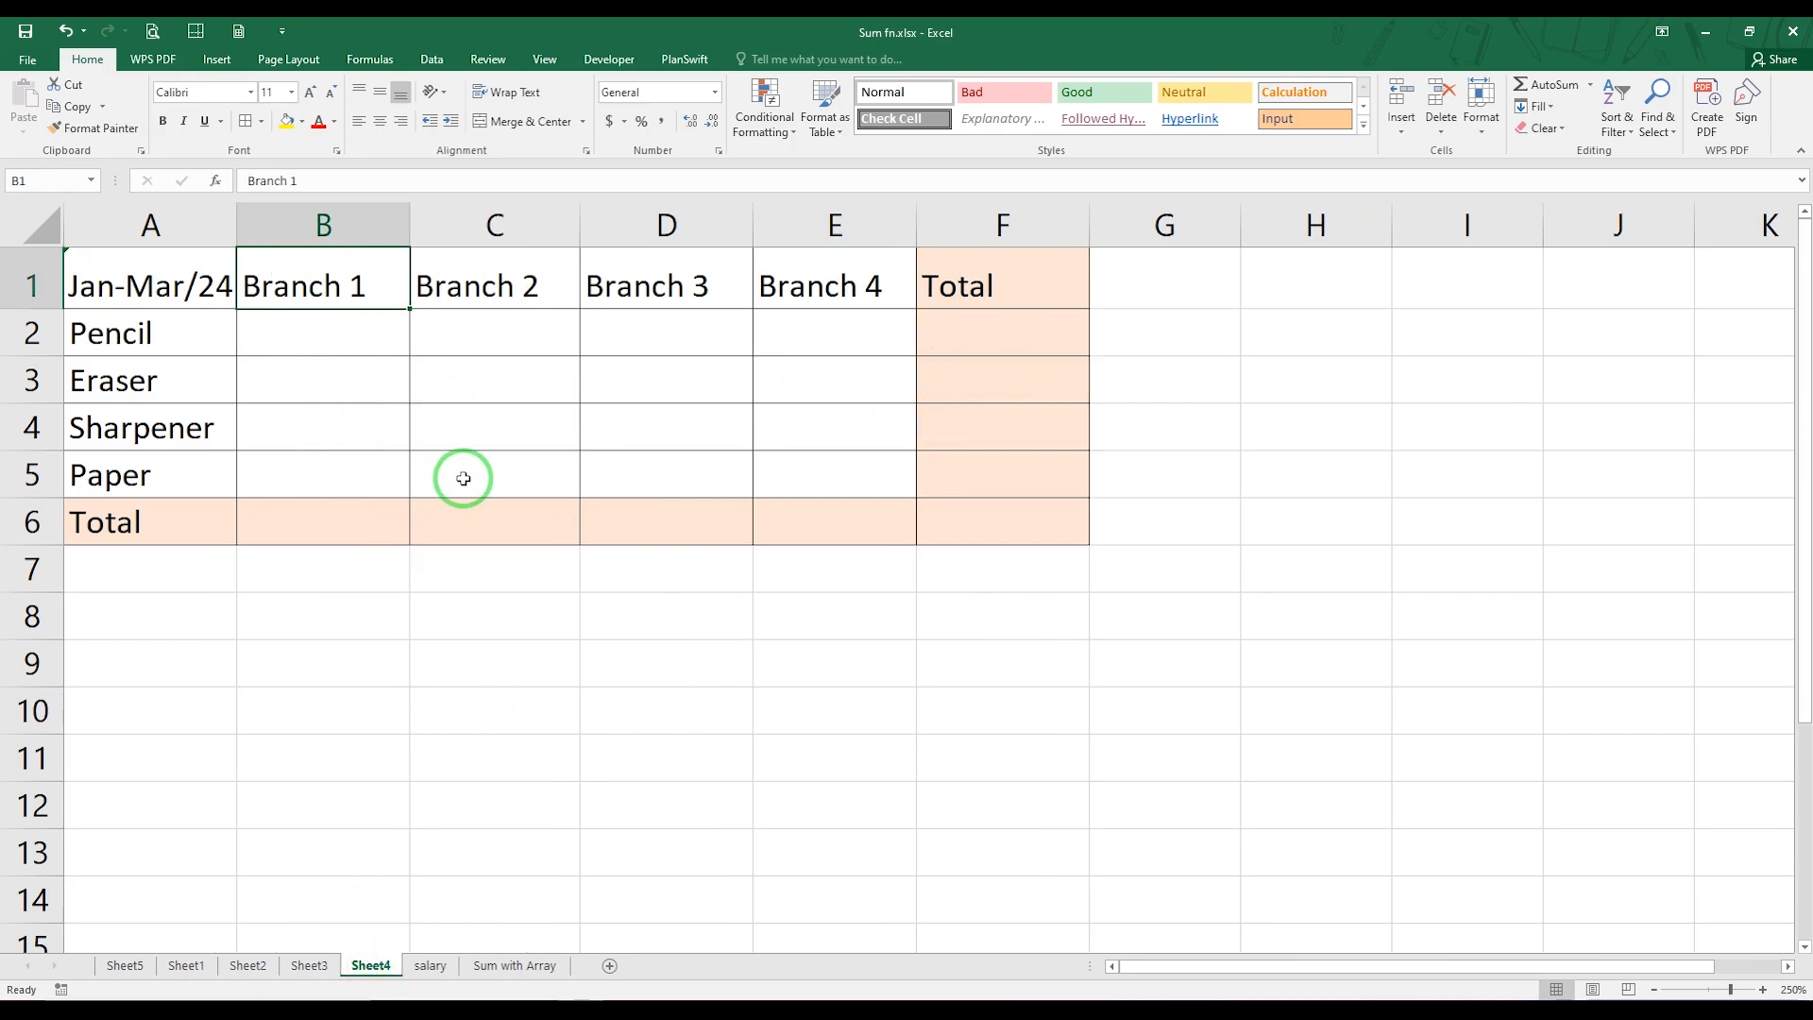
In B2 of Sheet4, add the Branch 1 pencil sales of all three months with =SUM(Sheet1!B2,Sheet2!B2,Sheet3!B2)
click(317, 339)
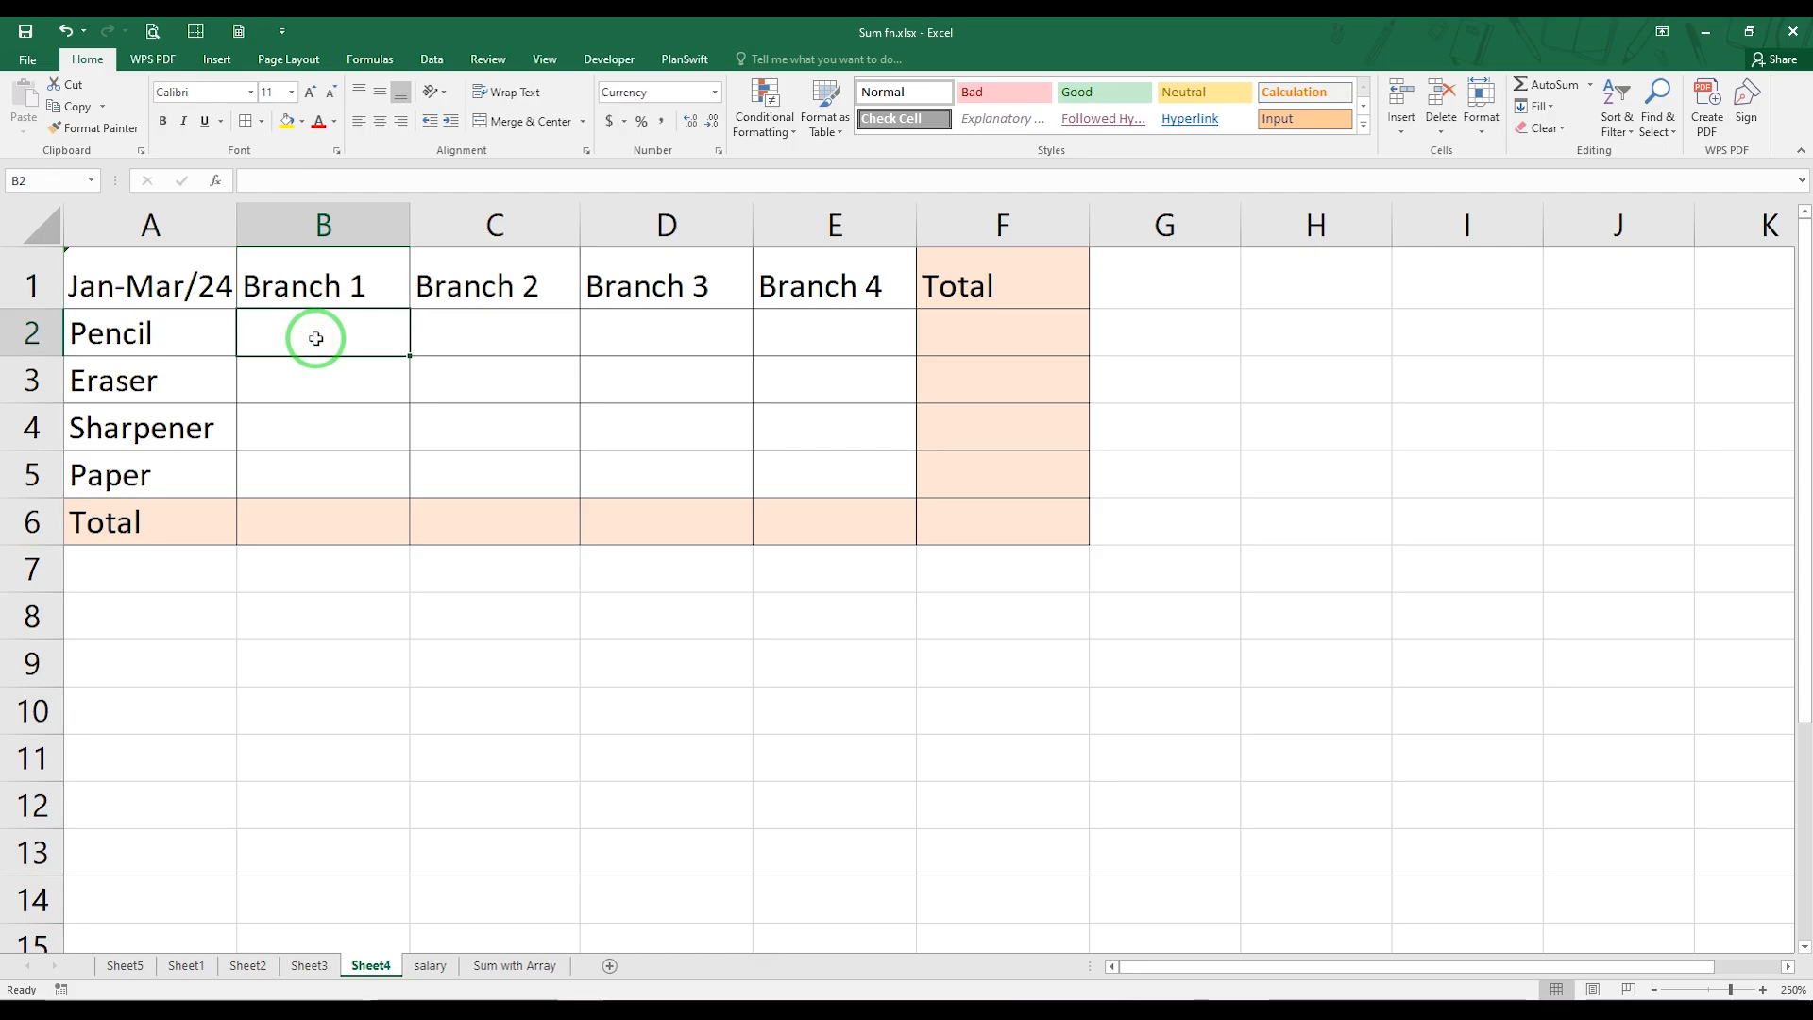
text(=SUM)
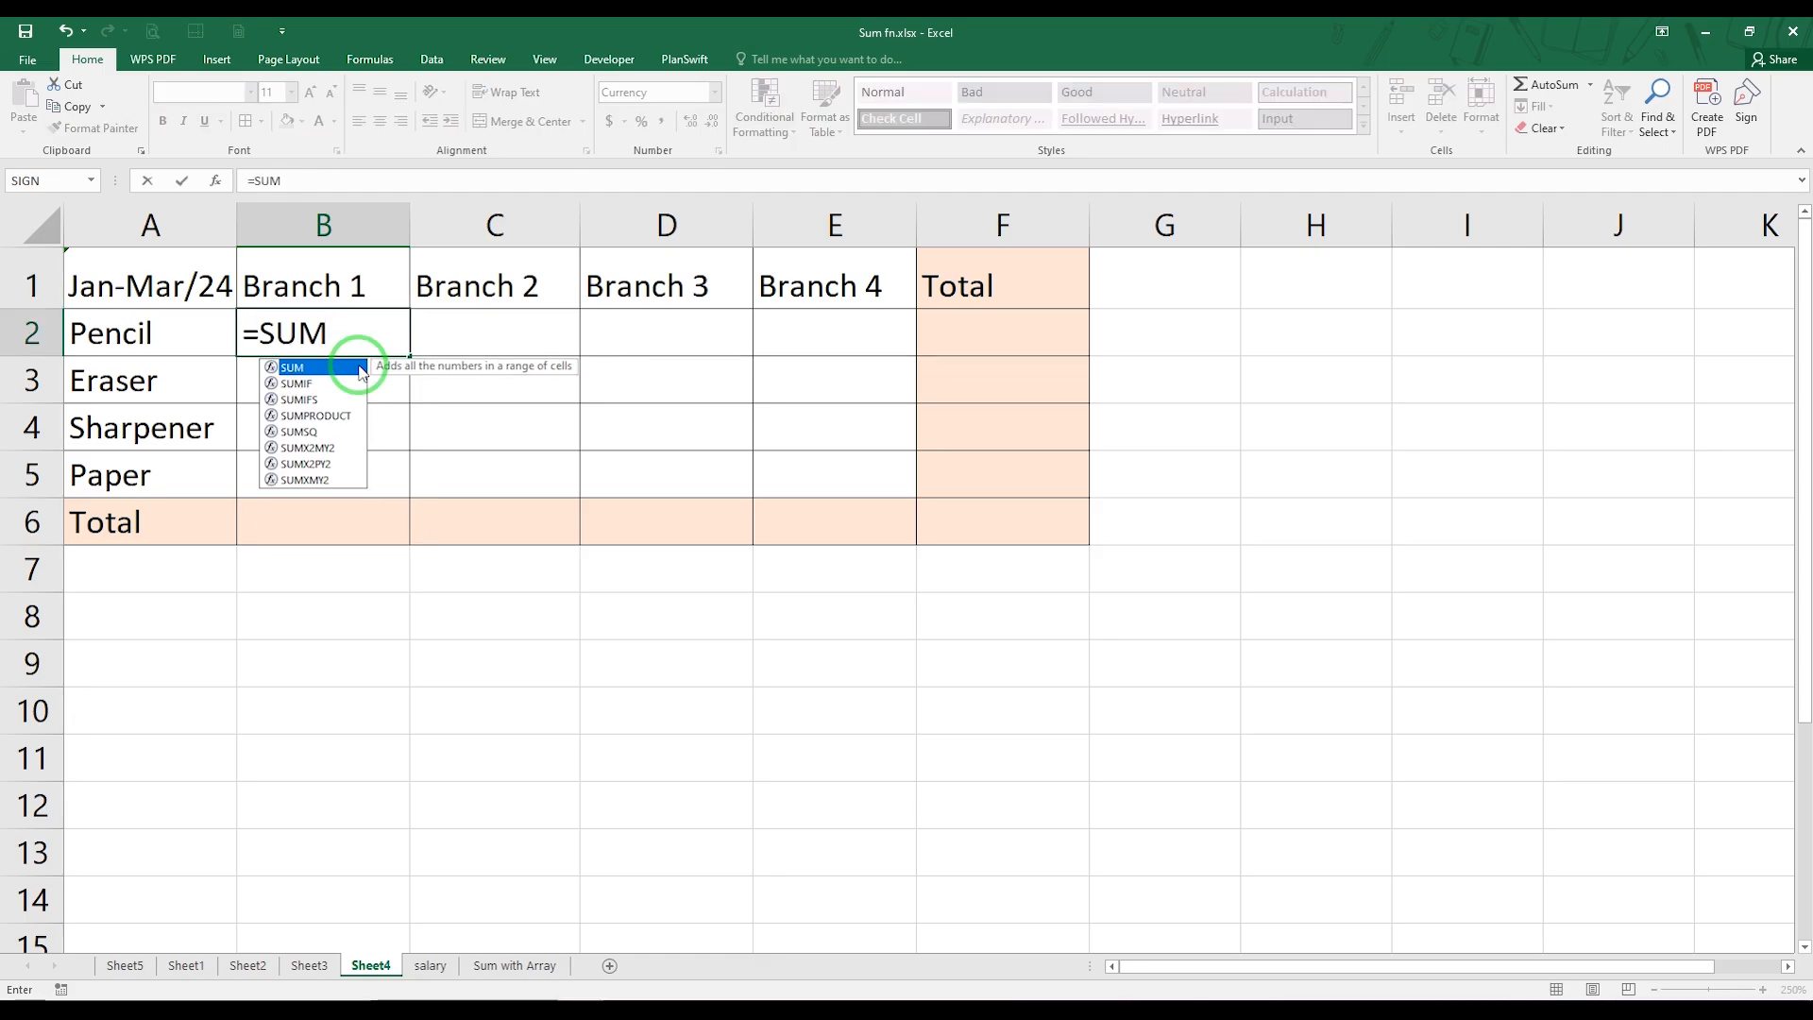
double_click(293, 367)
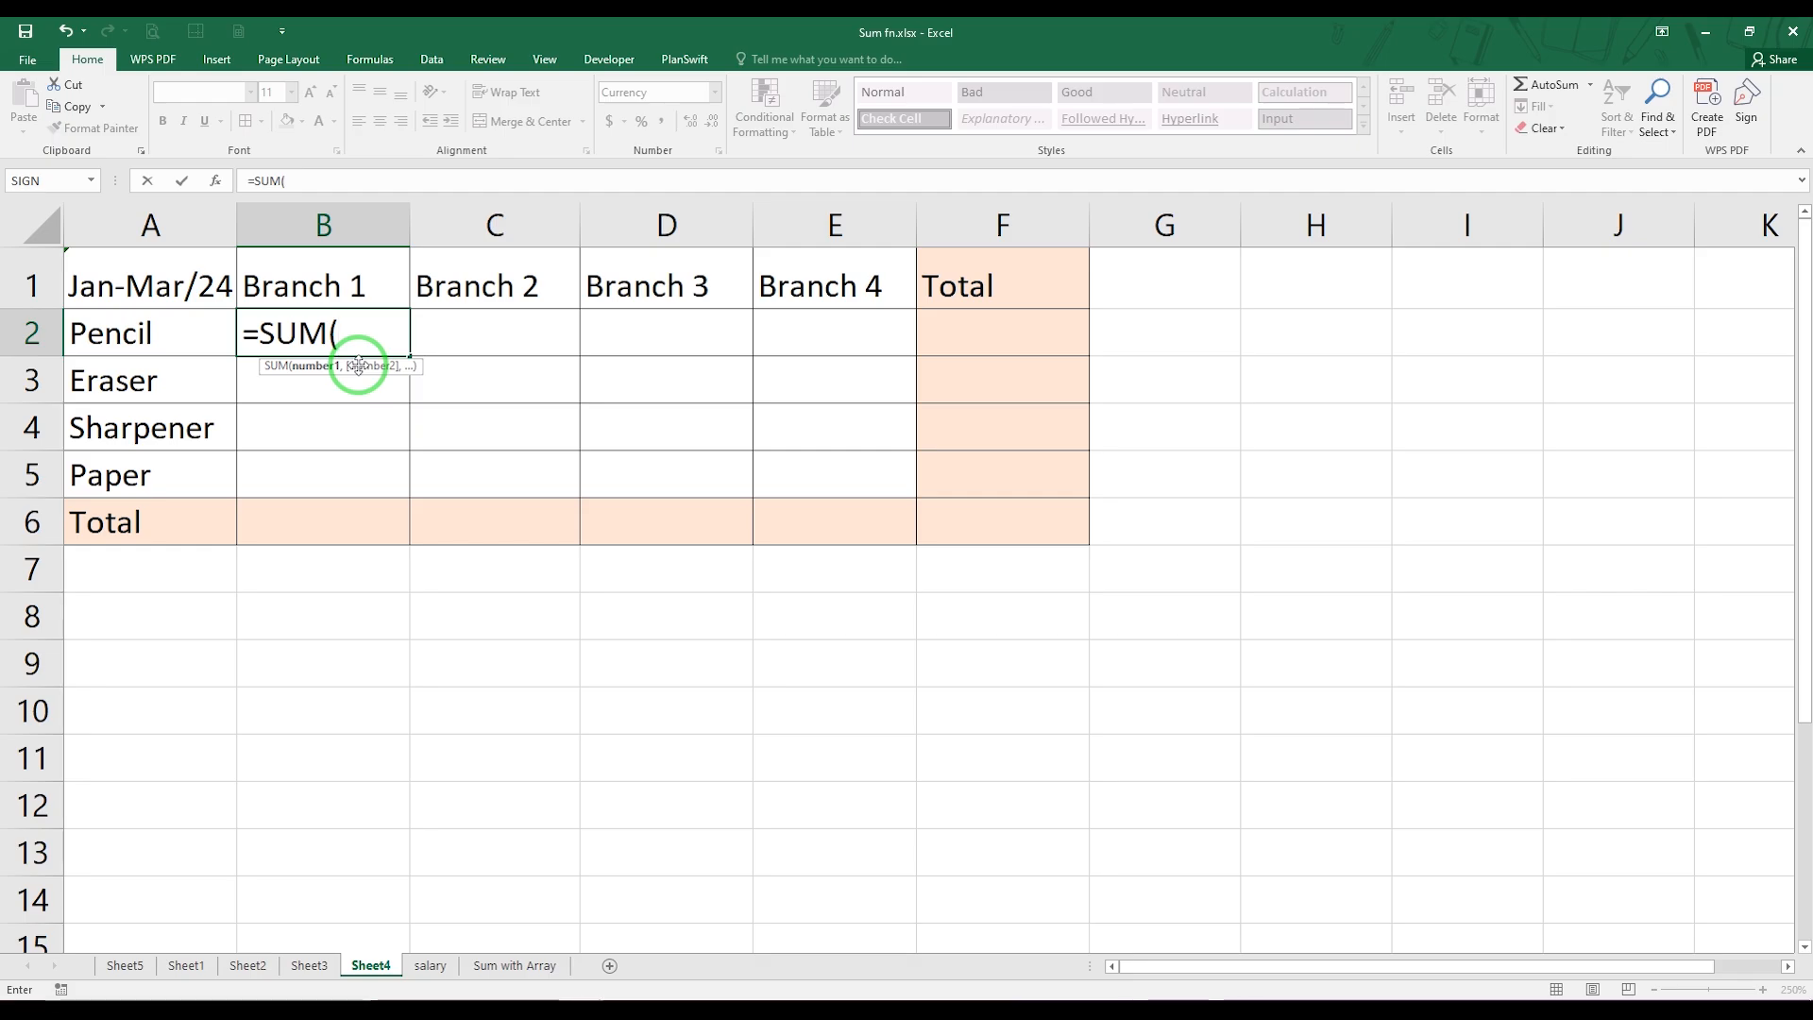
click(181, 965)
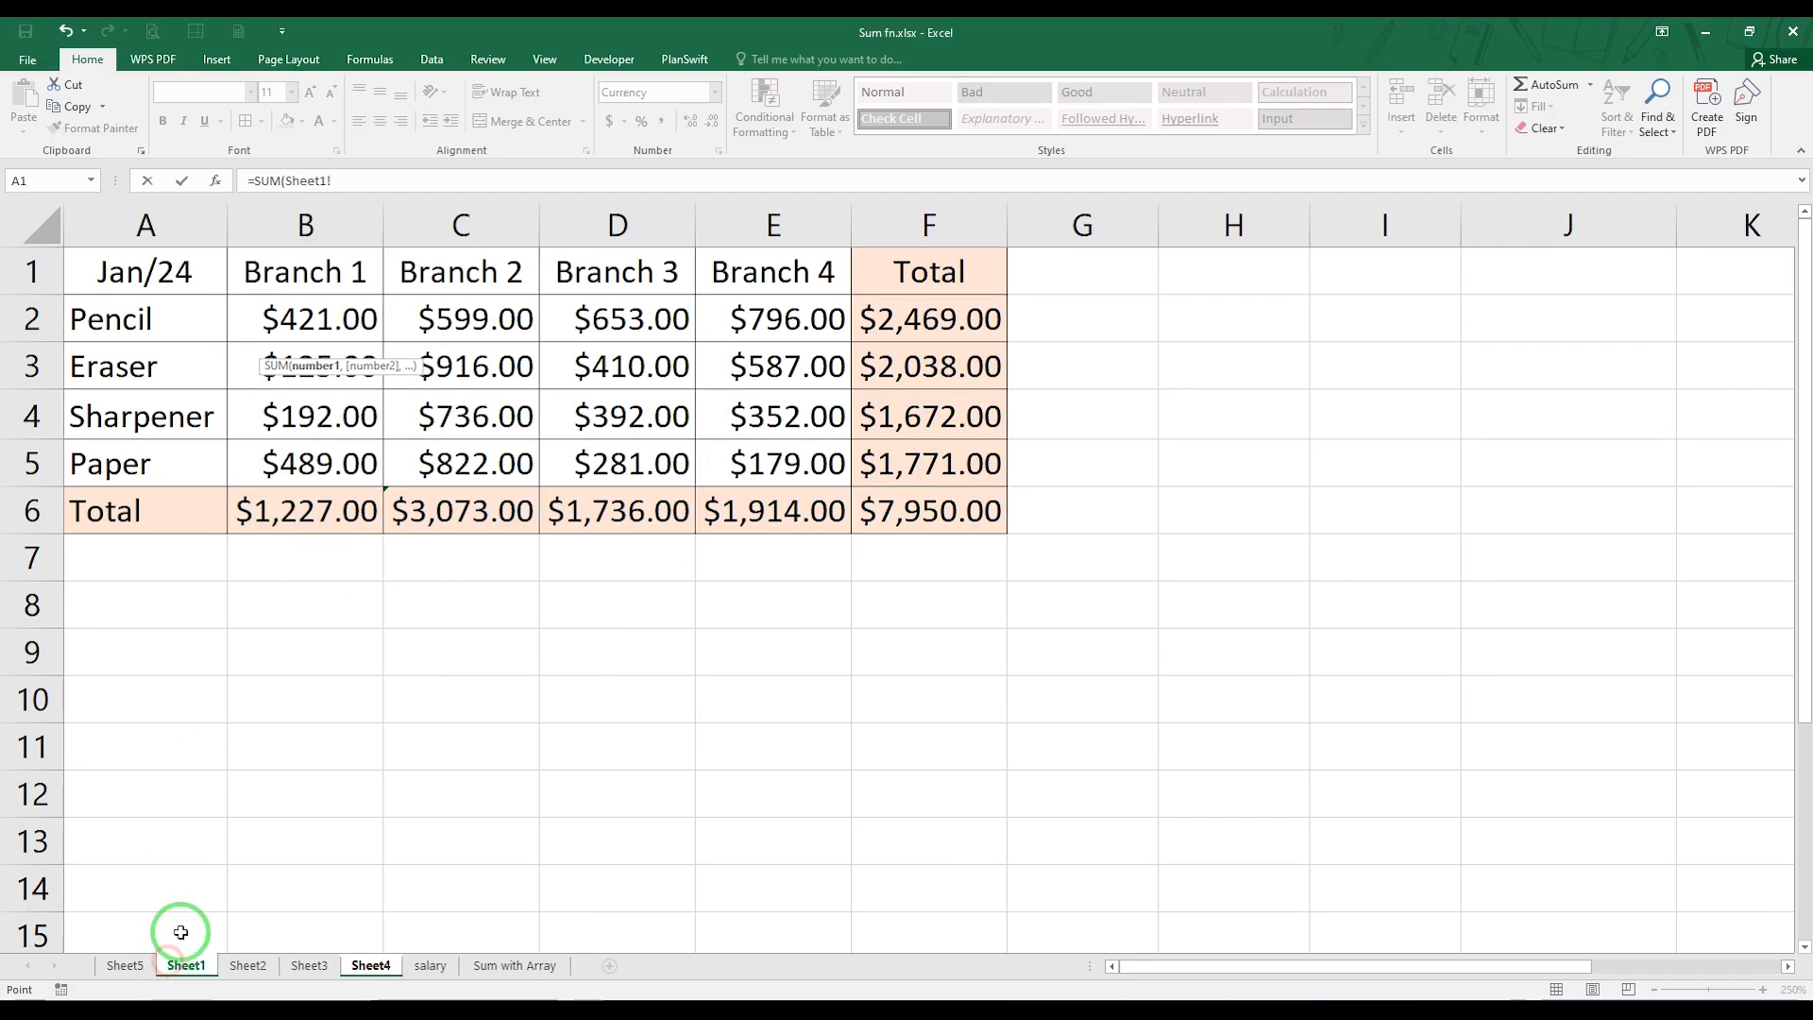
click(346, 318)
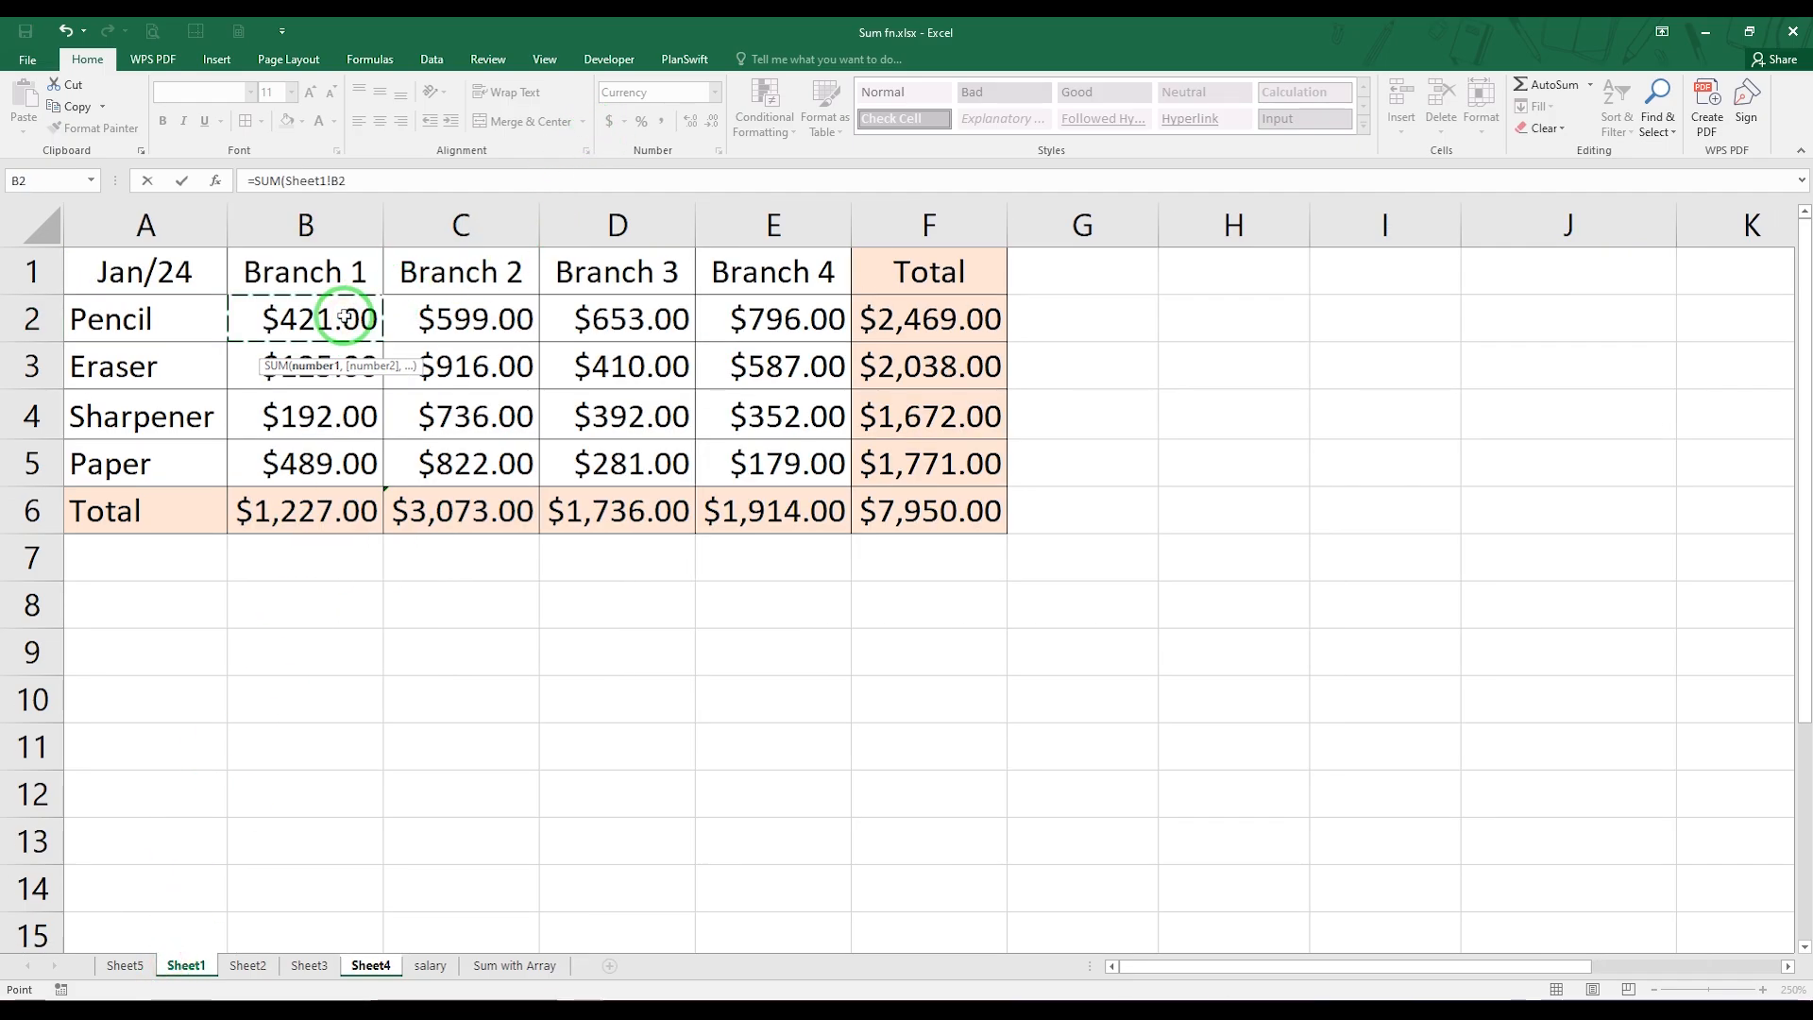
text(,)
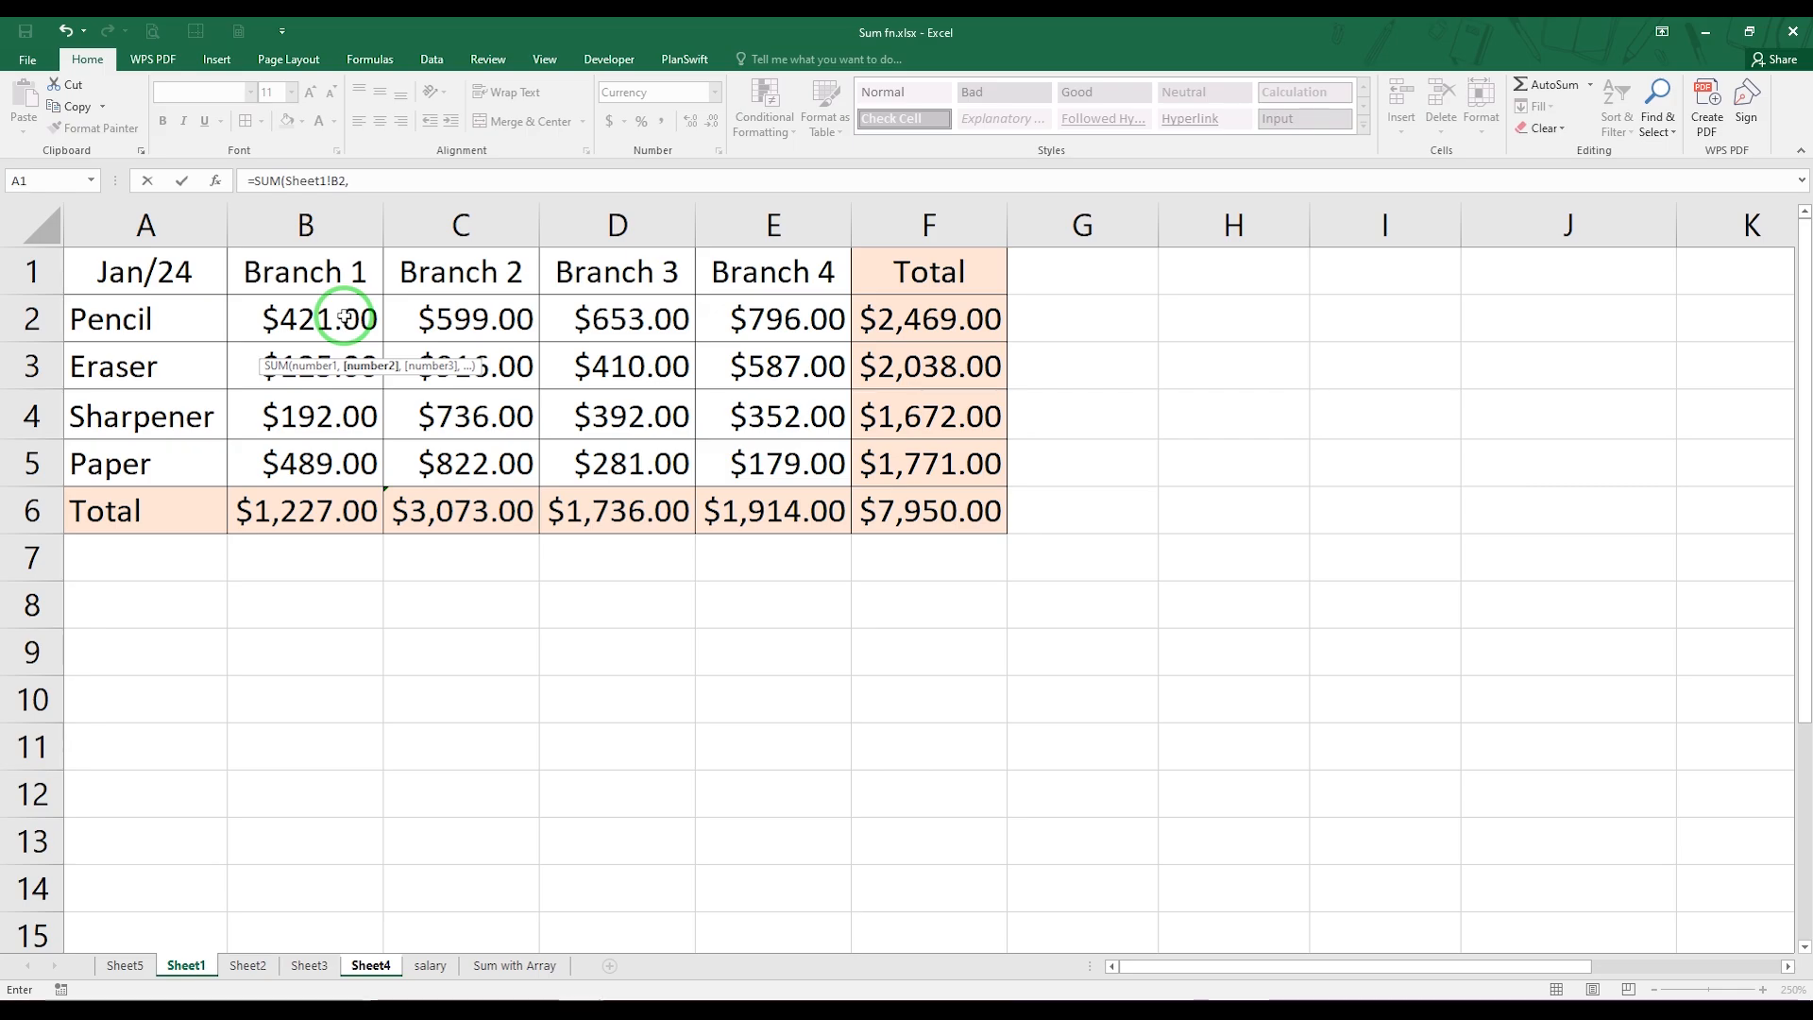
click(249, 968)
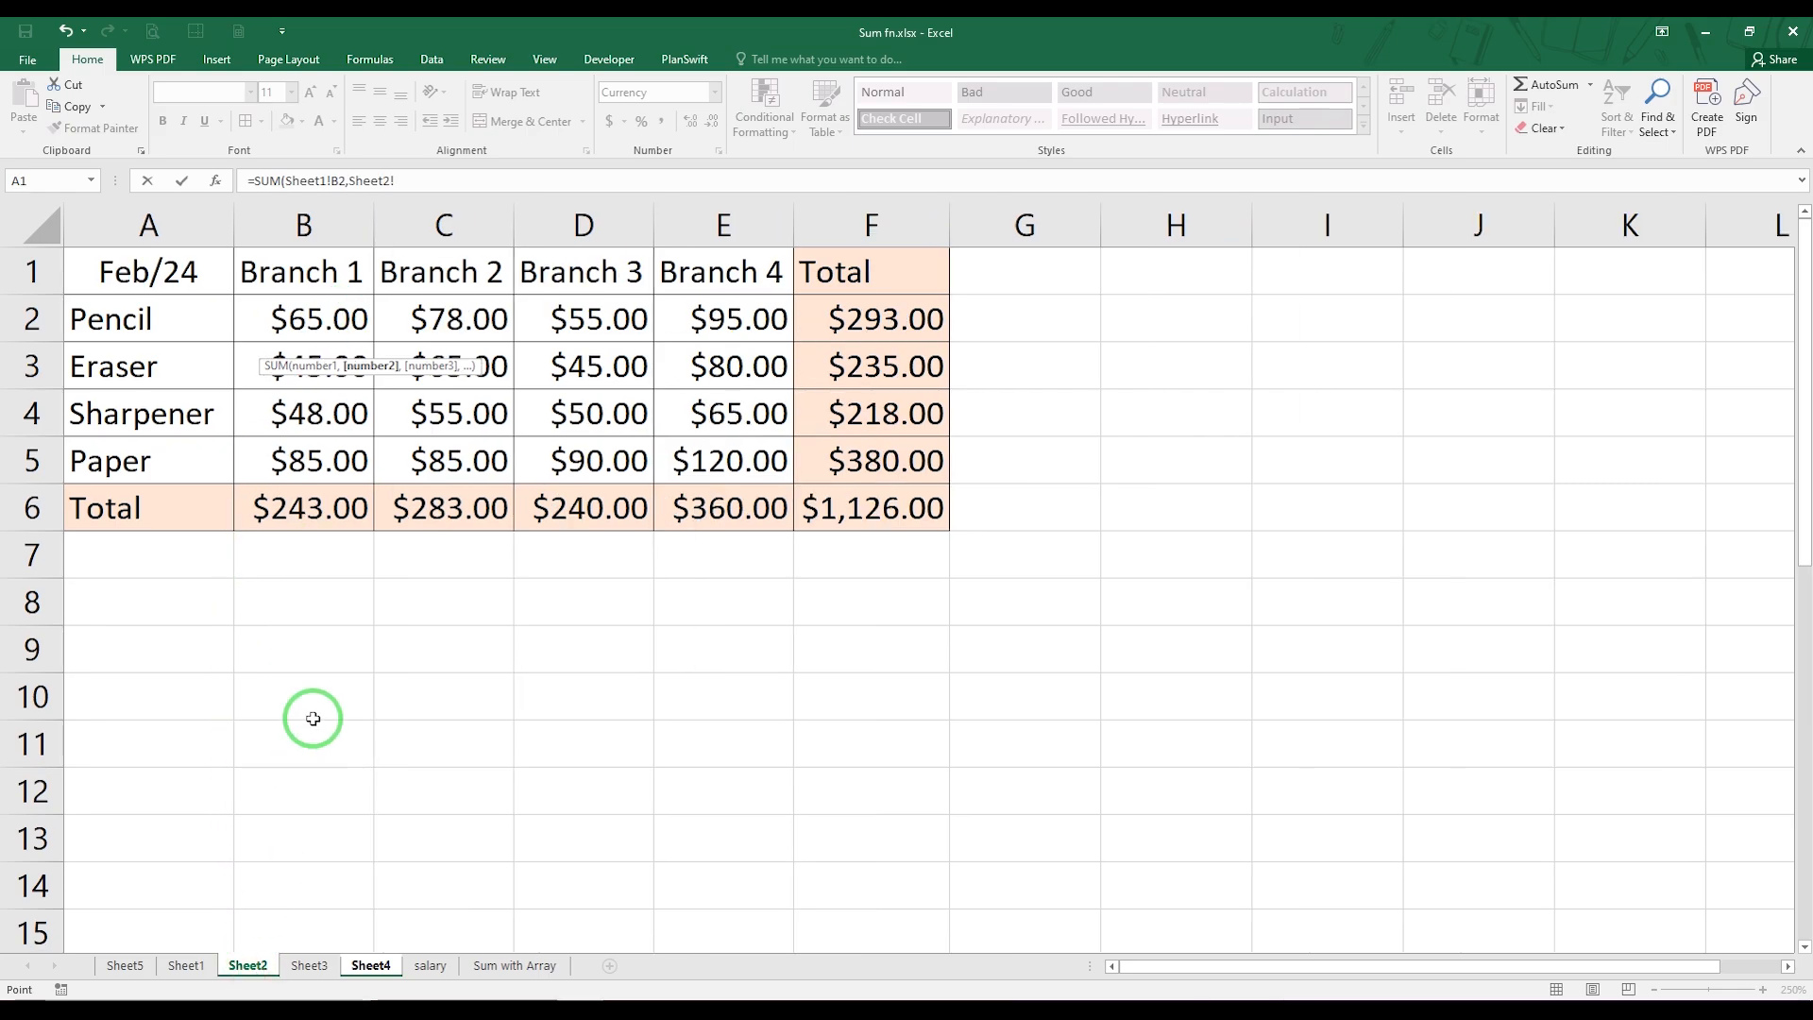
click(324, 320)
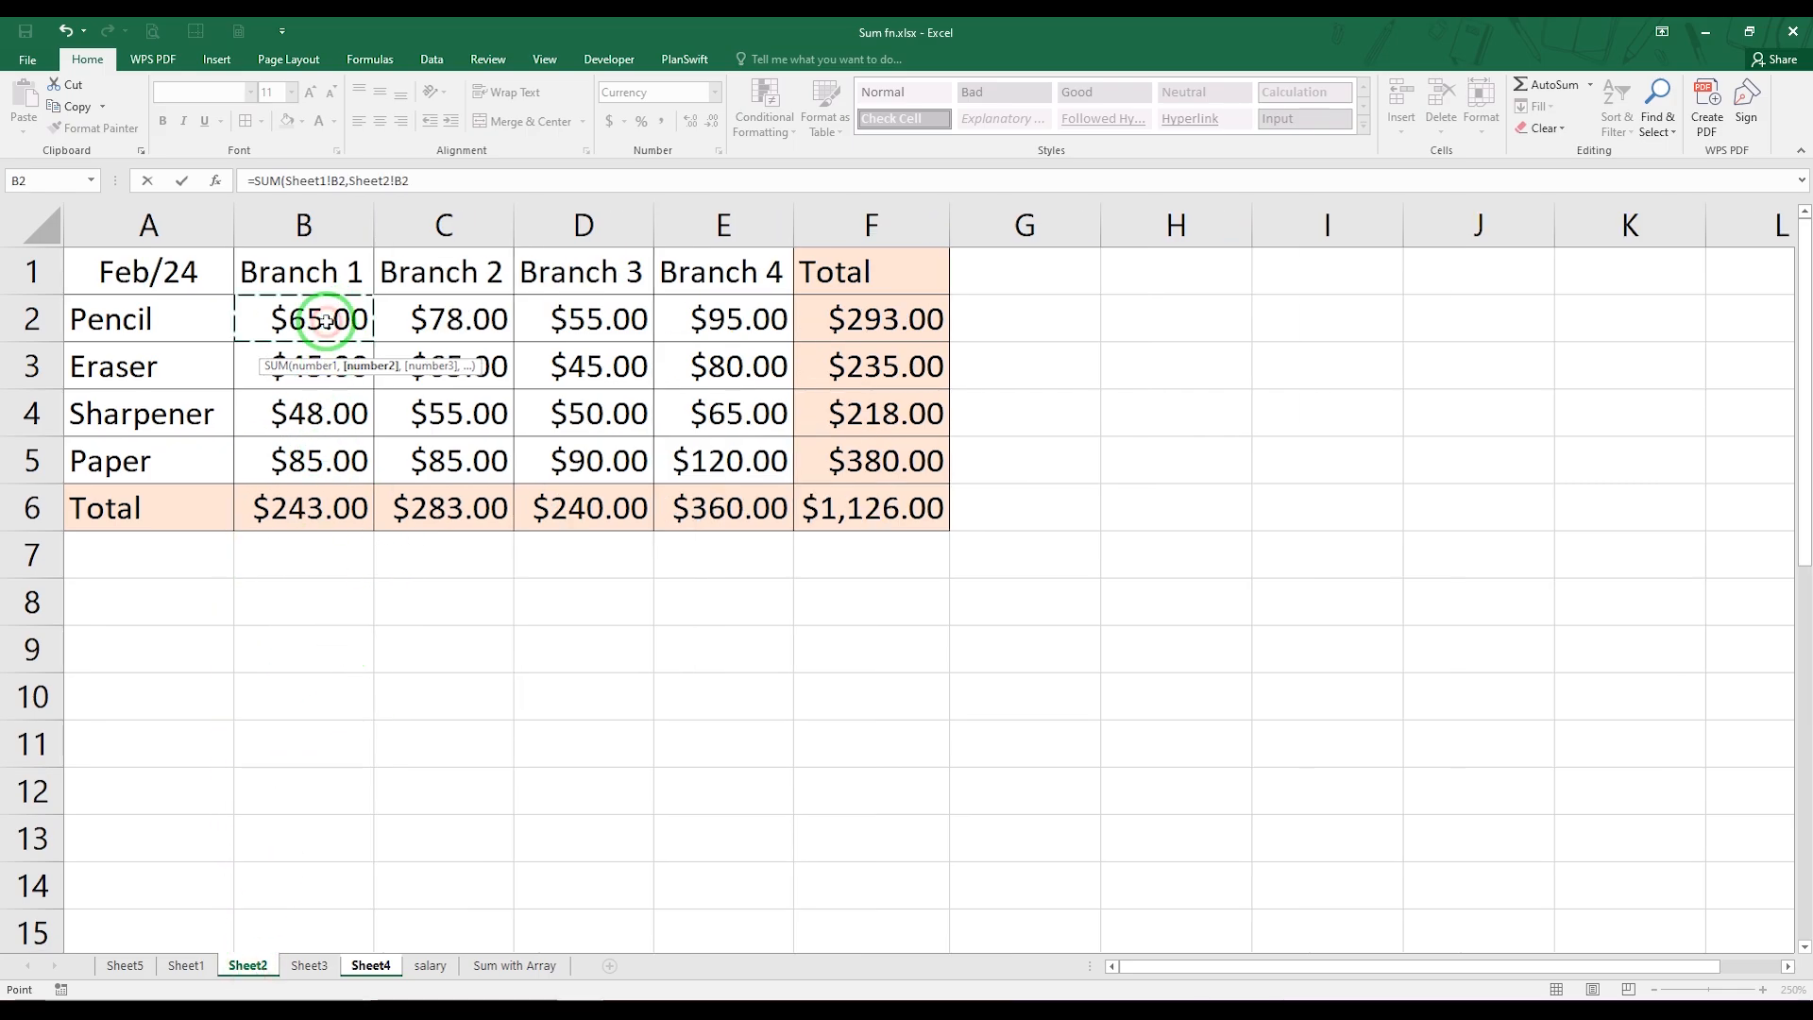
text(,)
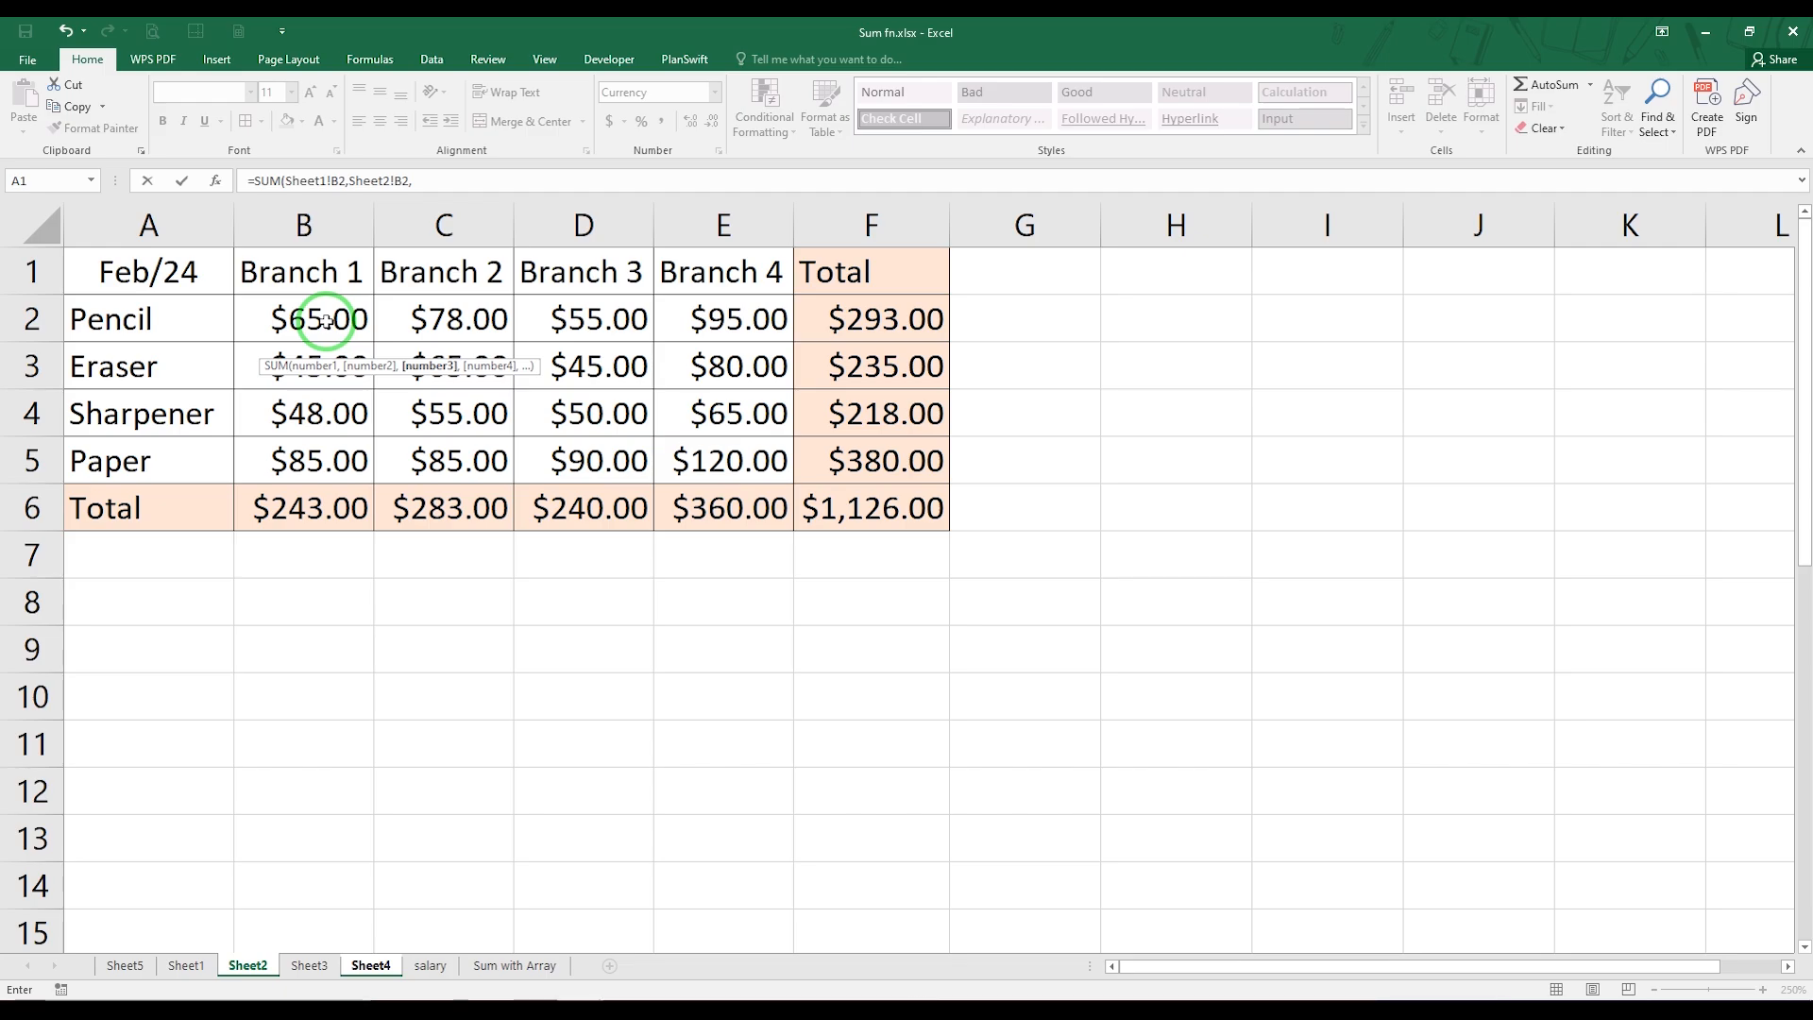
click(308, 965)
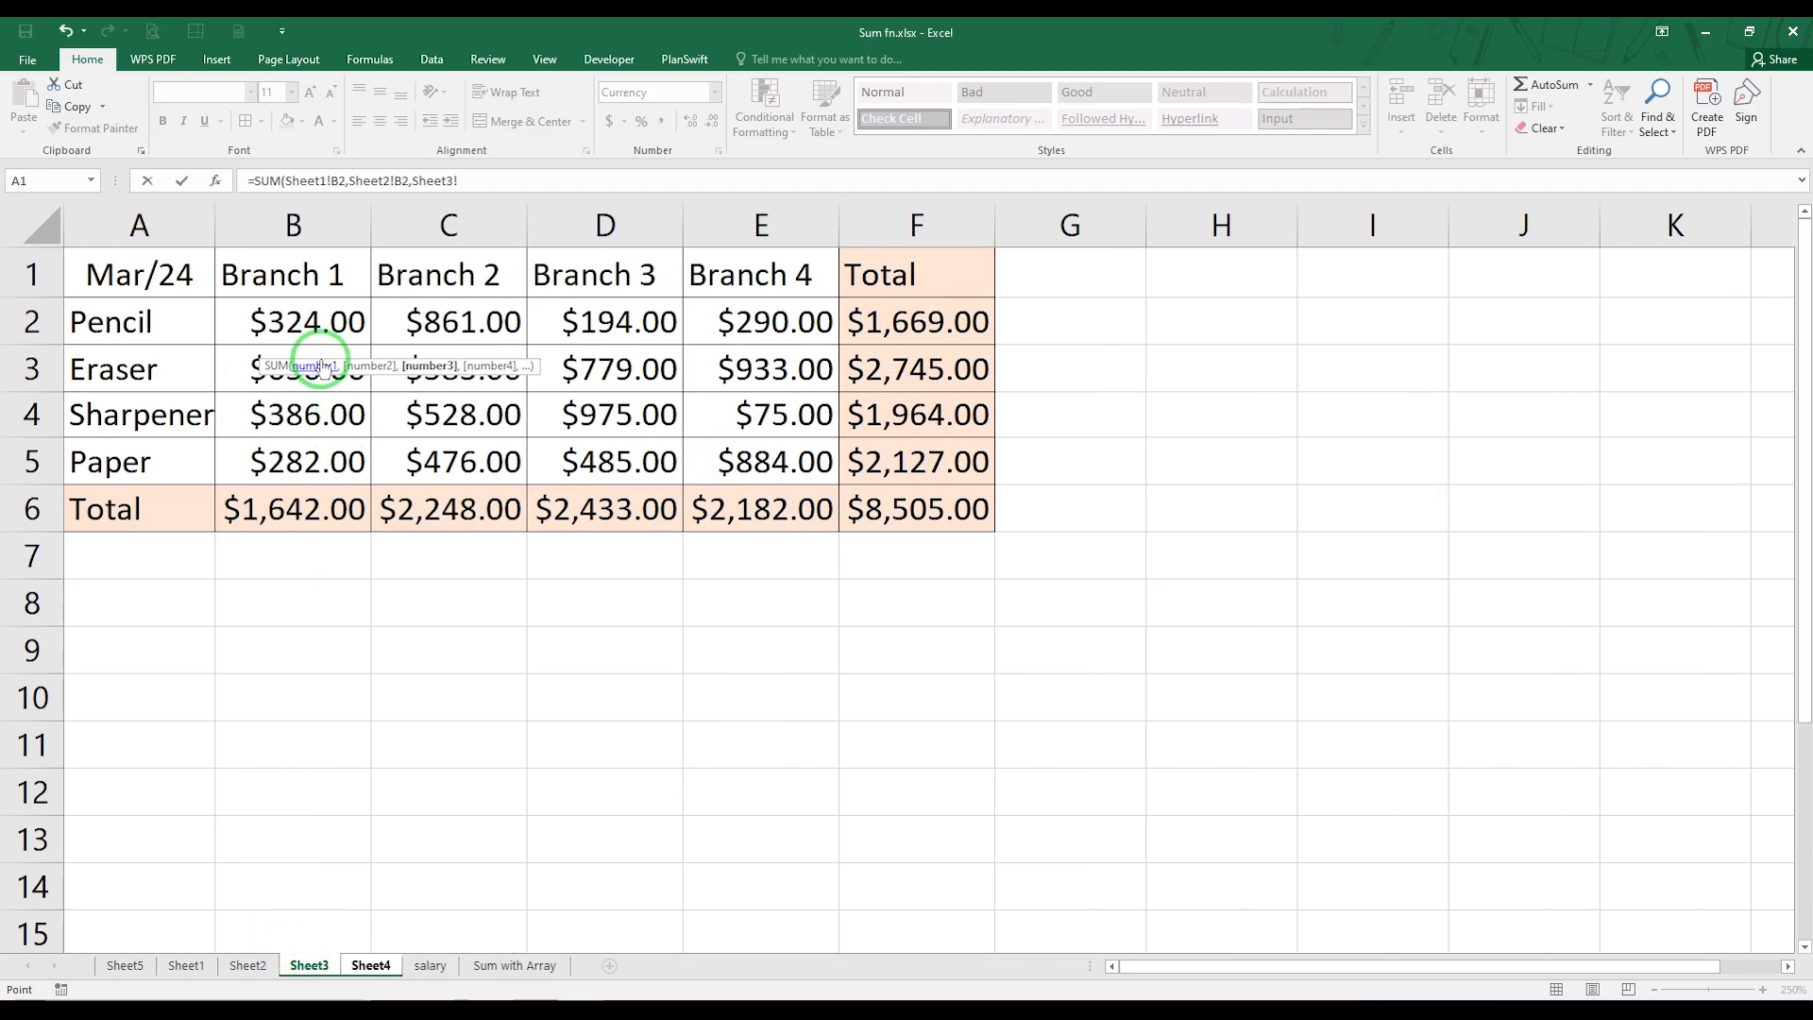
click(302, 323)
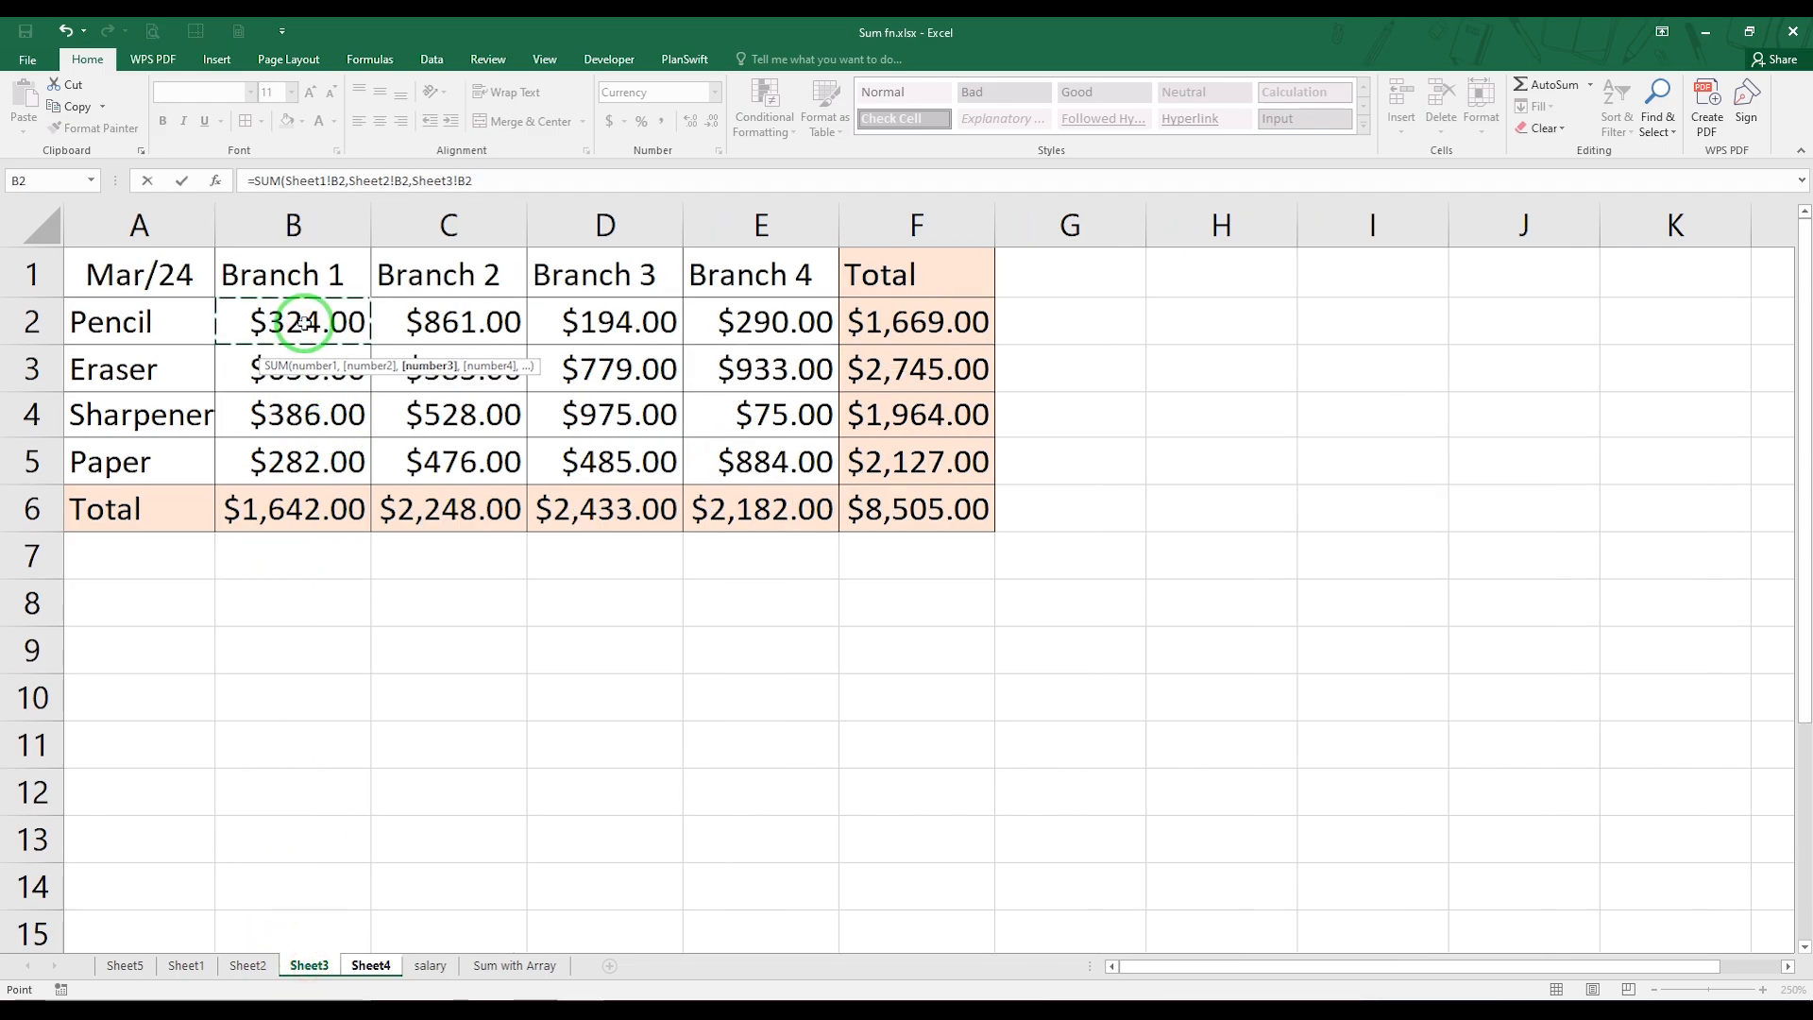
key(Return)
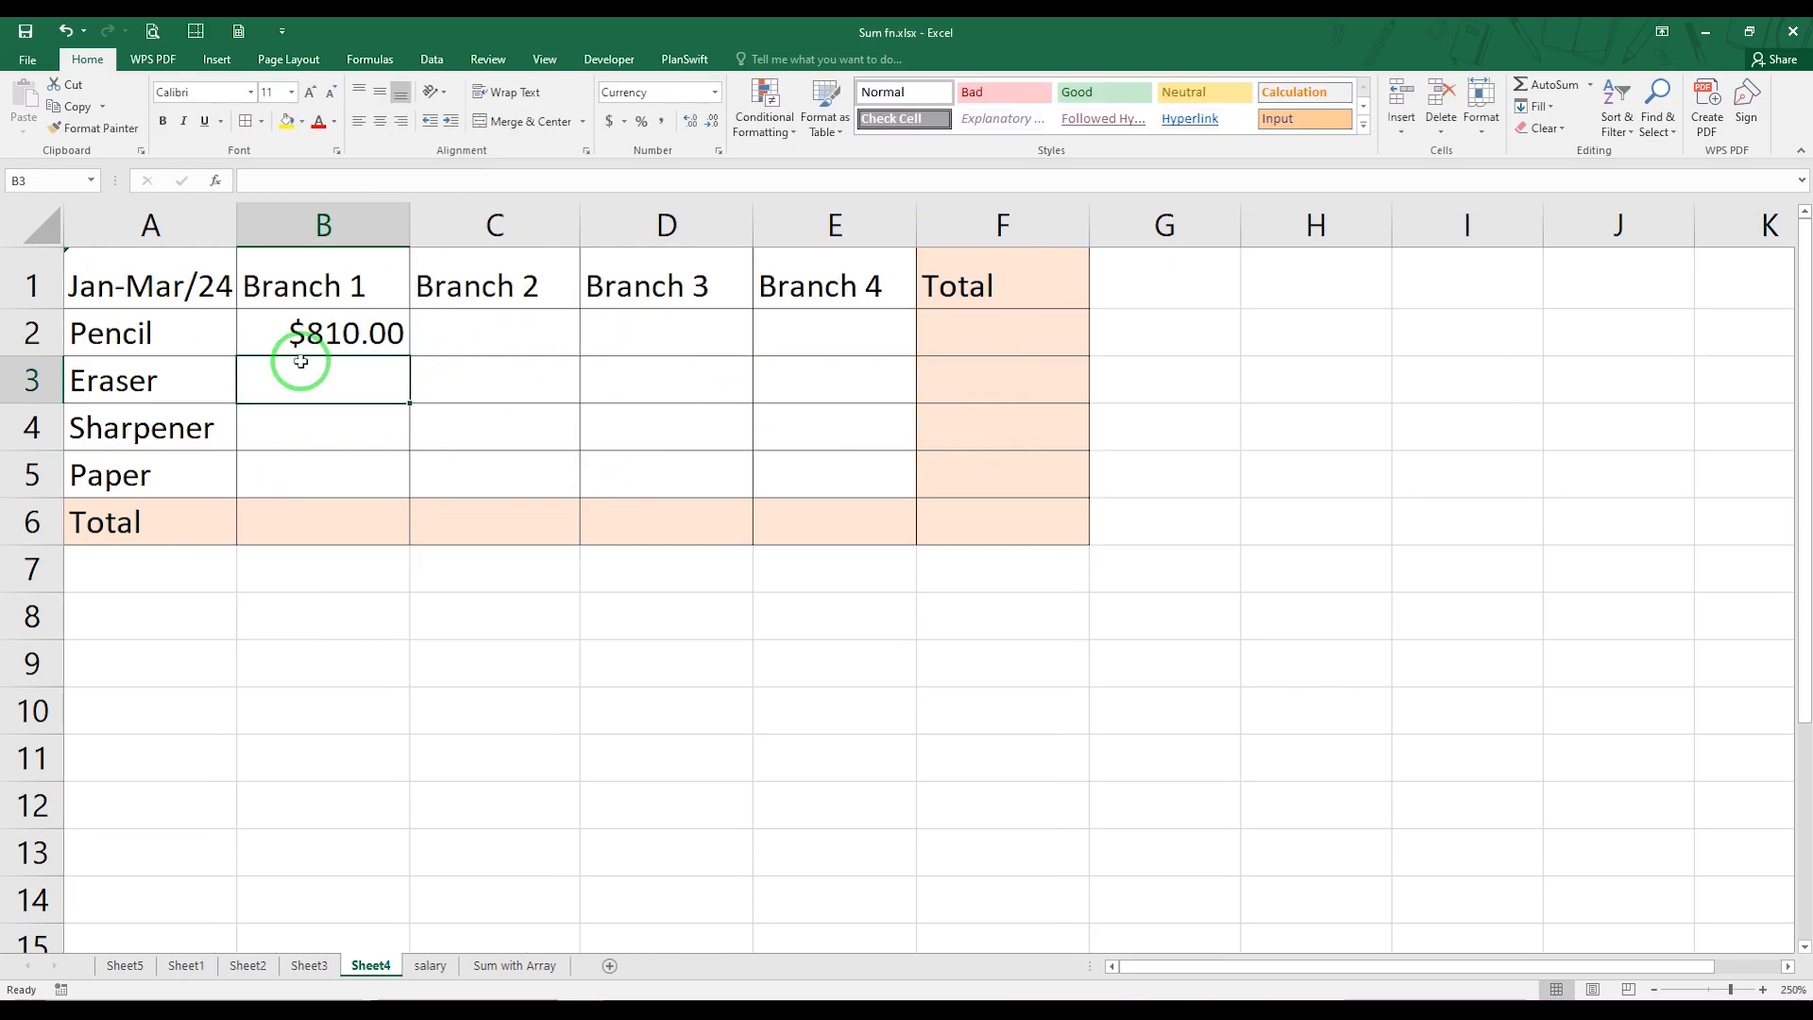
Fill the cross-sheet SUM formula from B2 across all products and branches, covering B2:E5
click(352, 334)
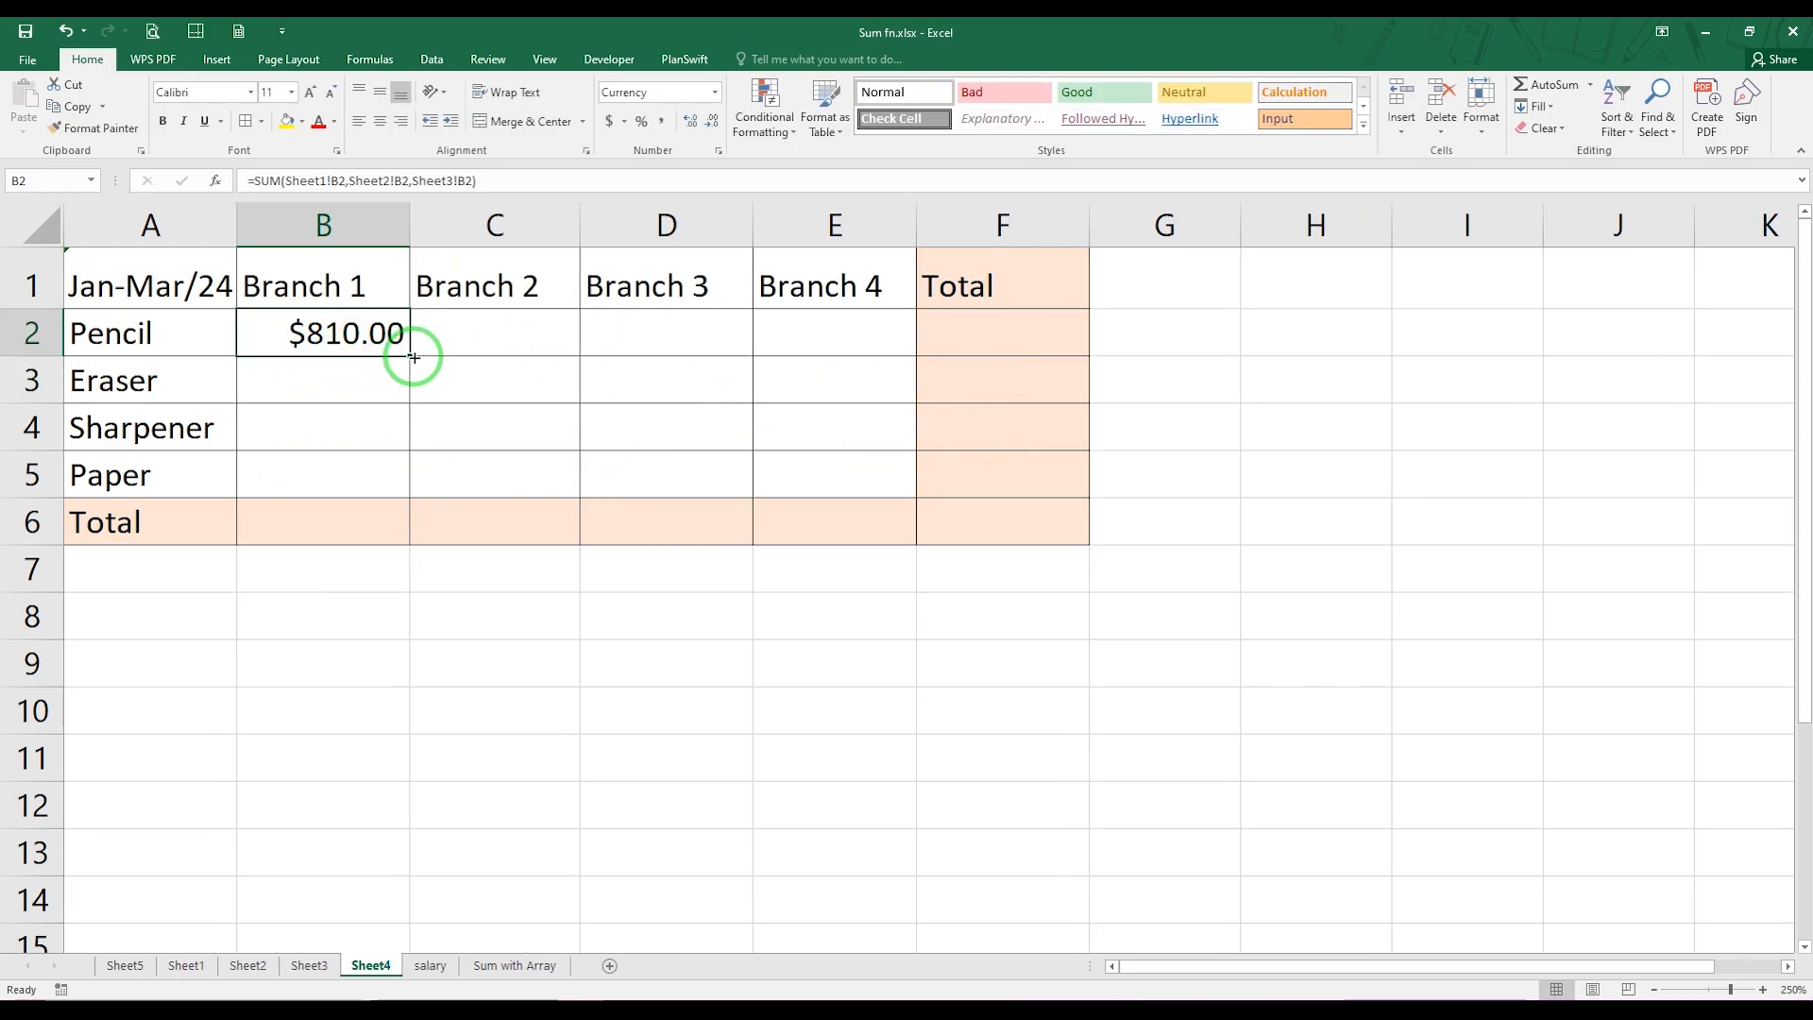
drag(408, 355, 918, 480)
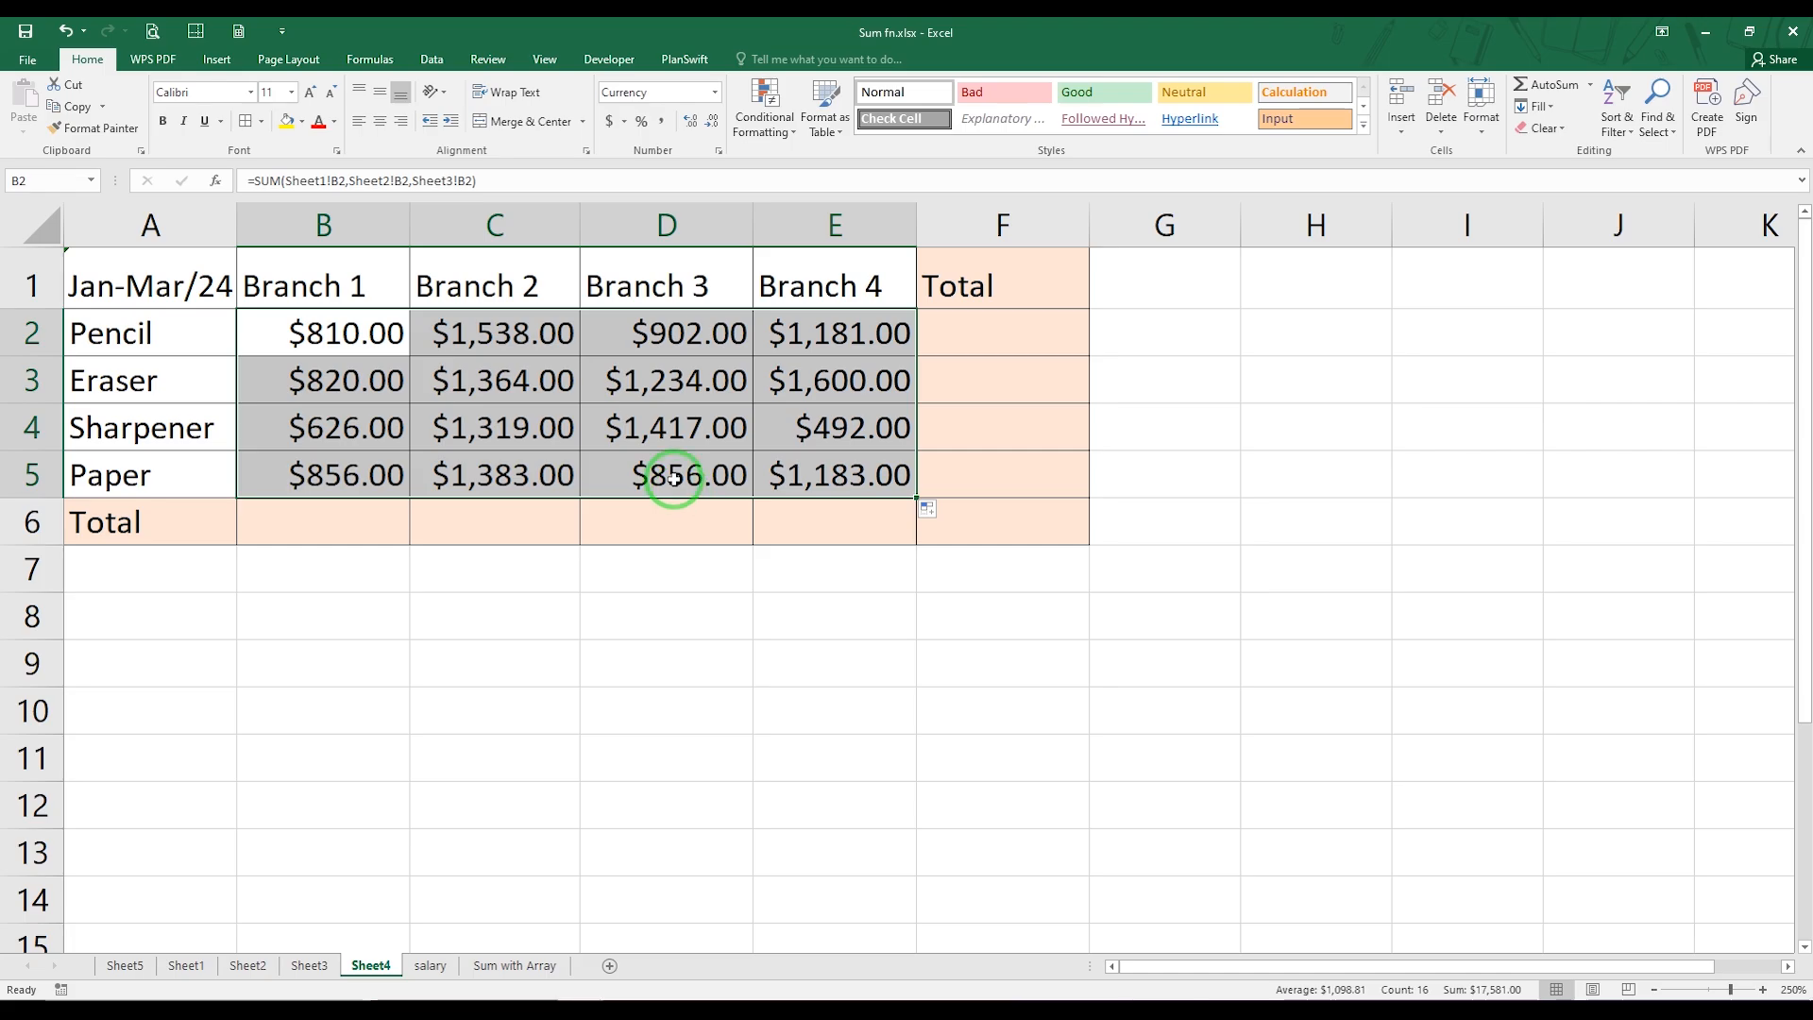
Clear the formulas in B2:E5 of Sheet4 and enter the 3-D sum =SUM('Sheet1:Sheet3'!B2) in B2
key(Delete)
click(319, 334)
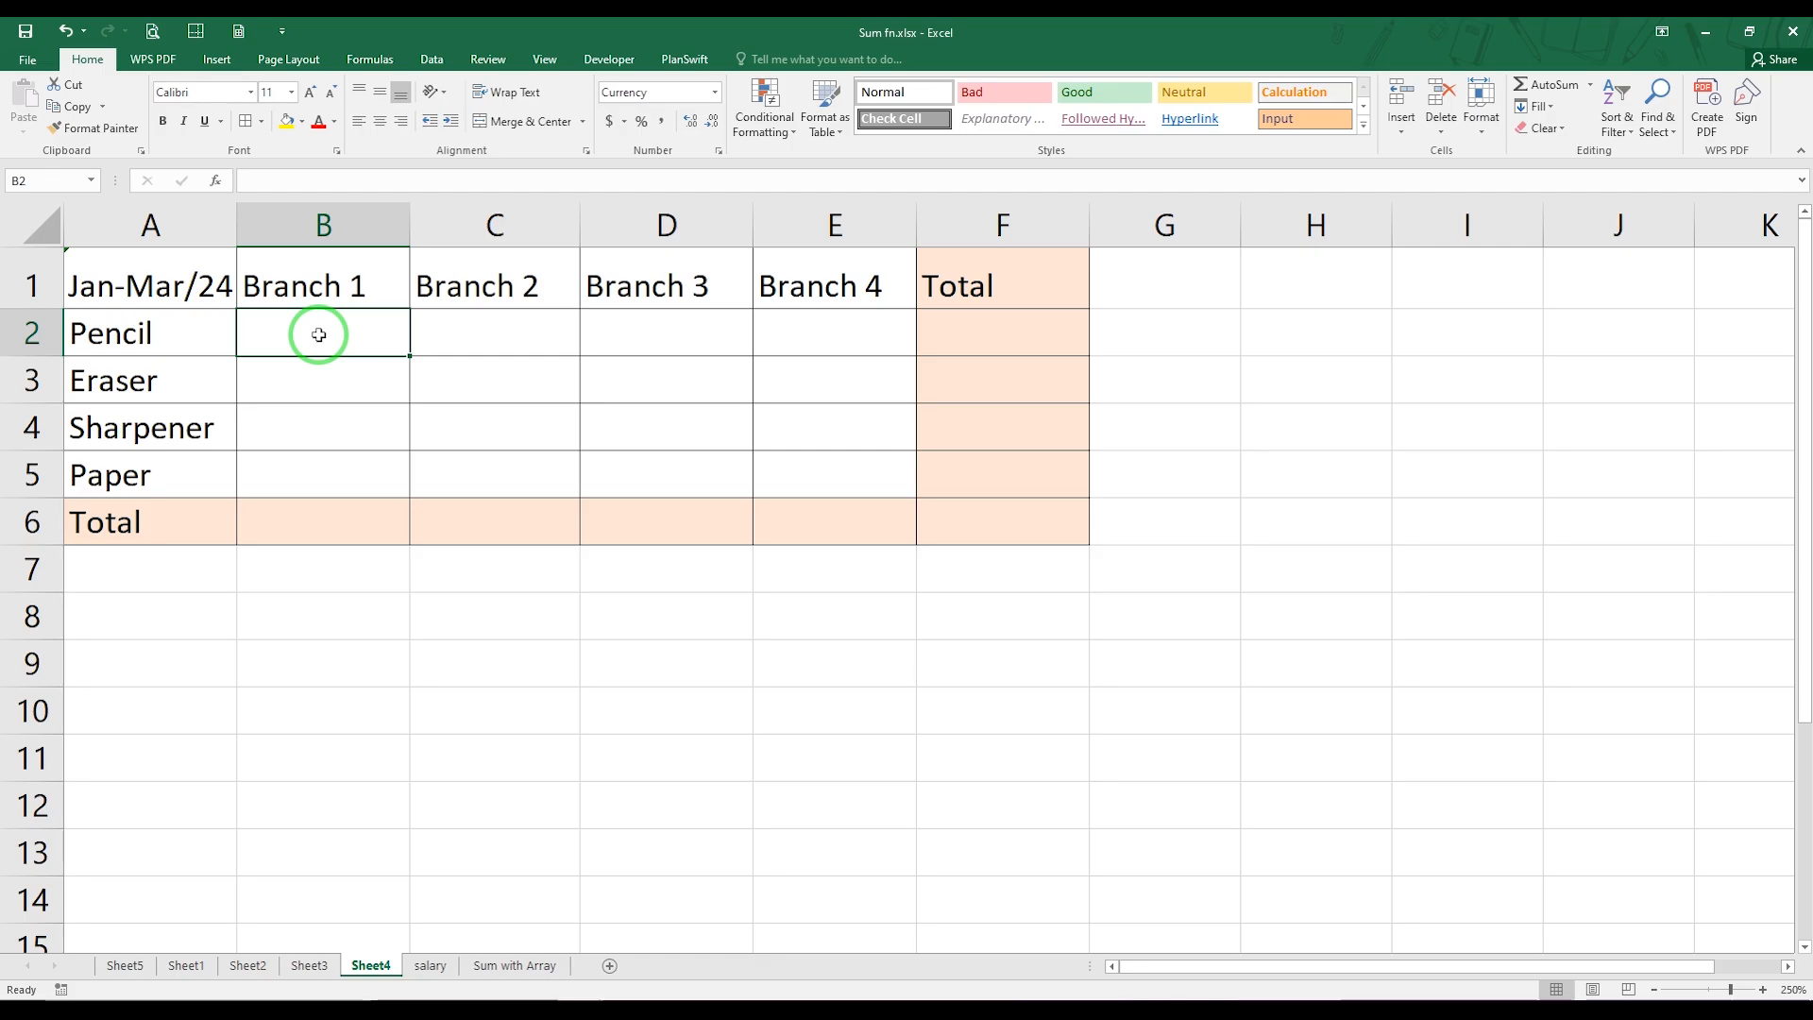
text(=)
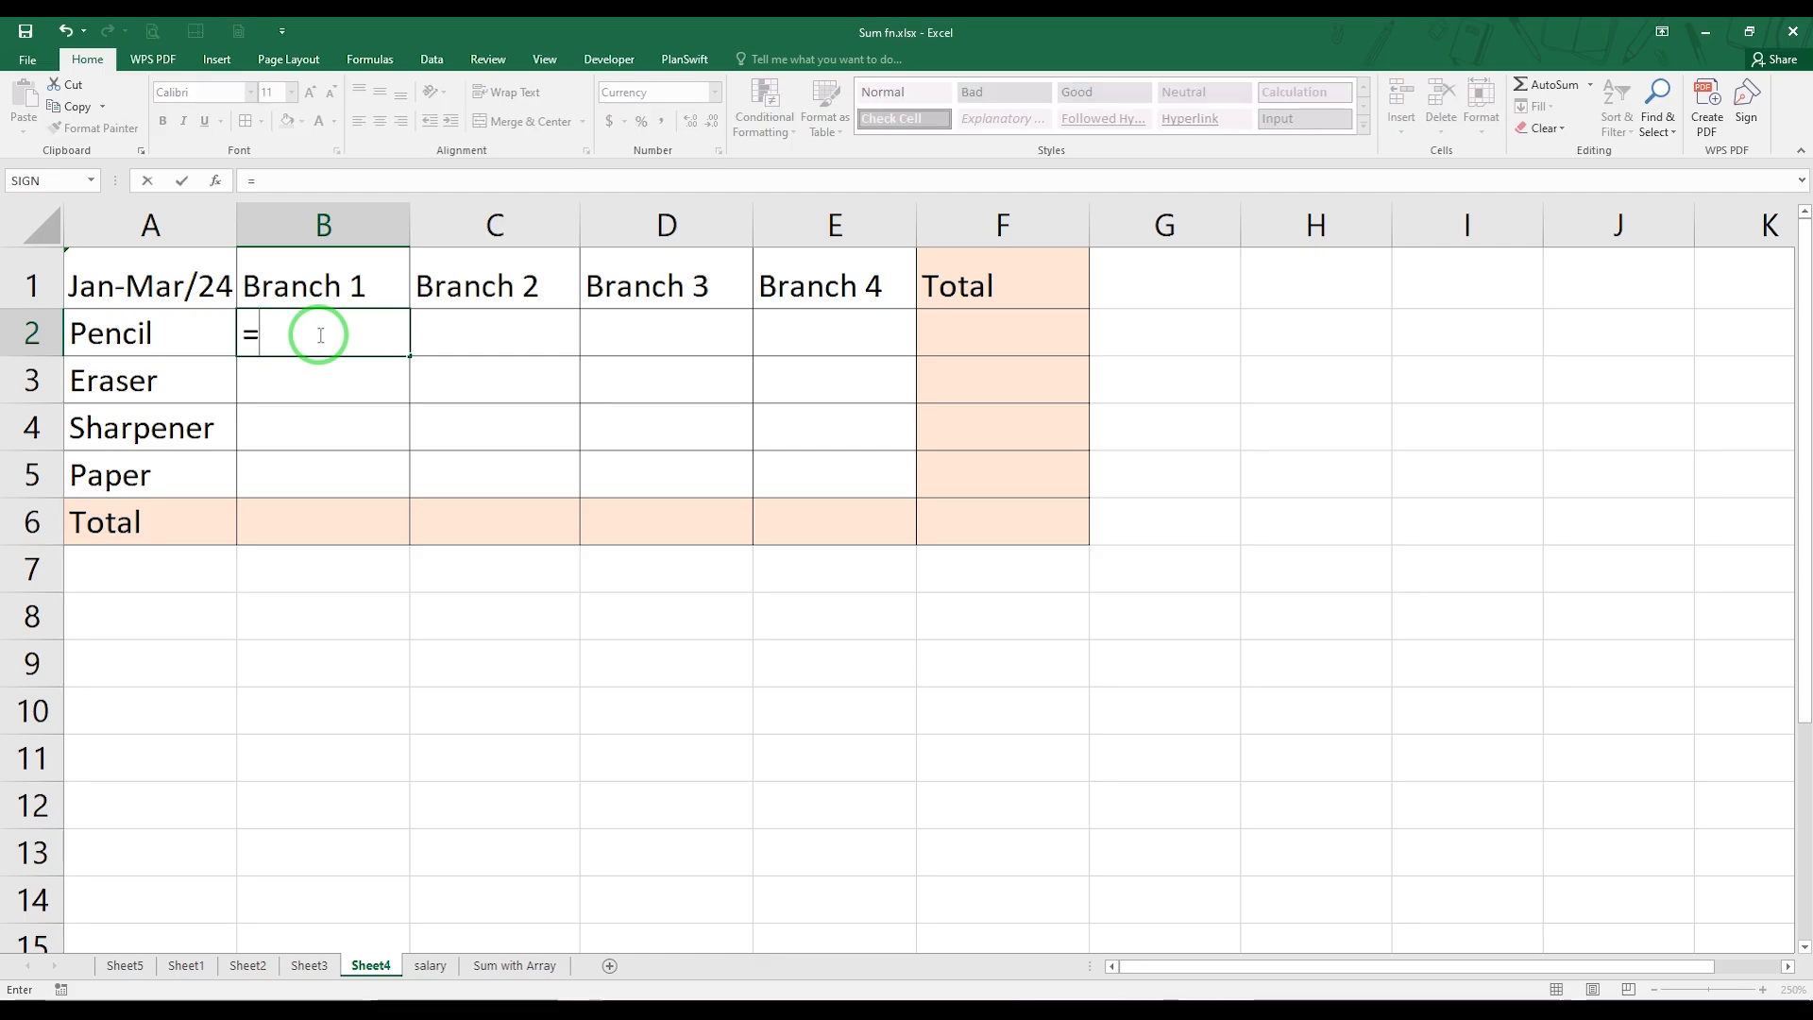
text(SUM()
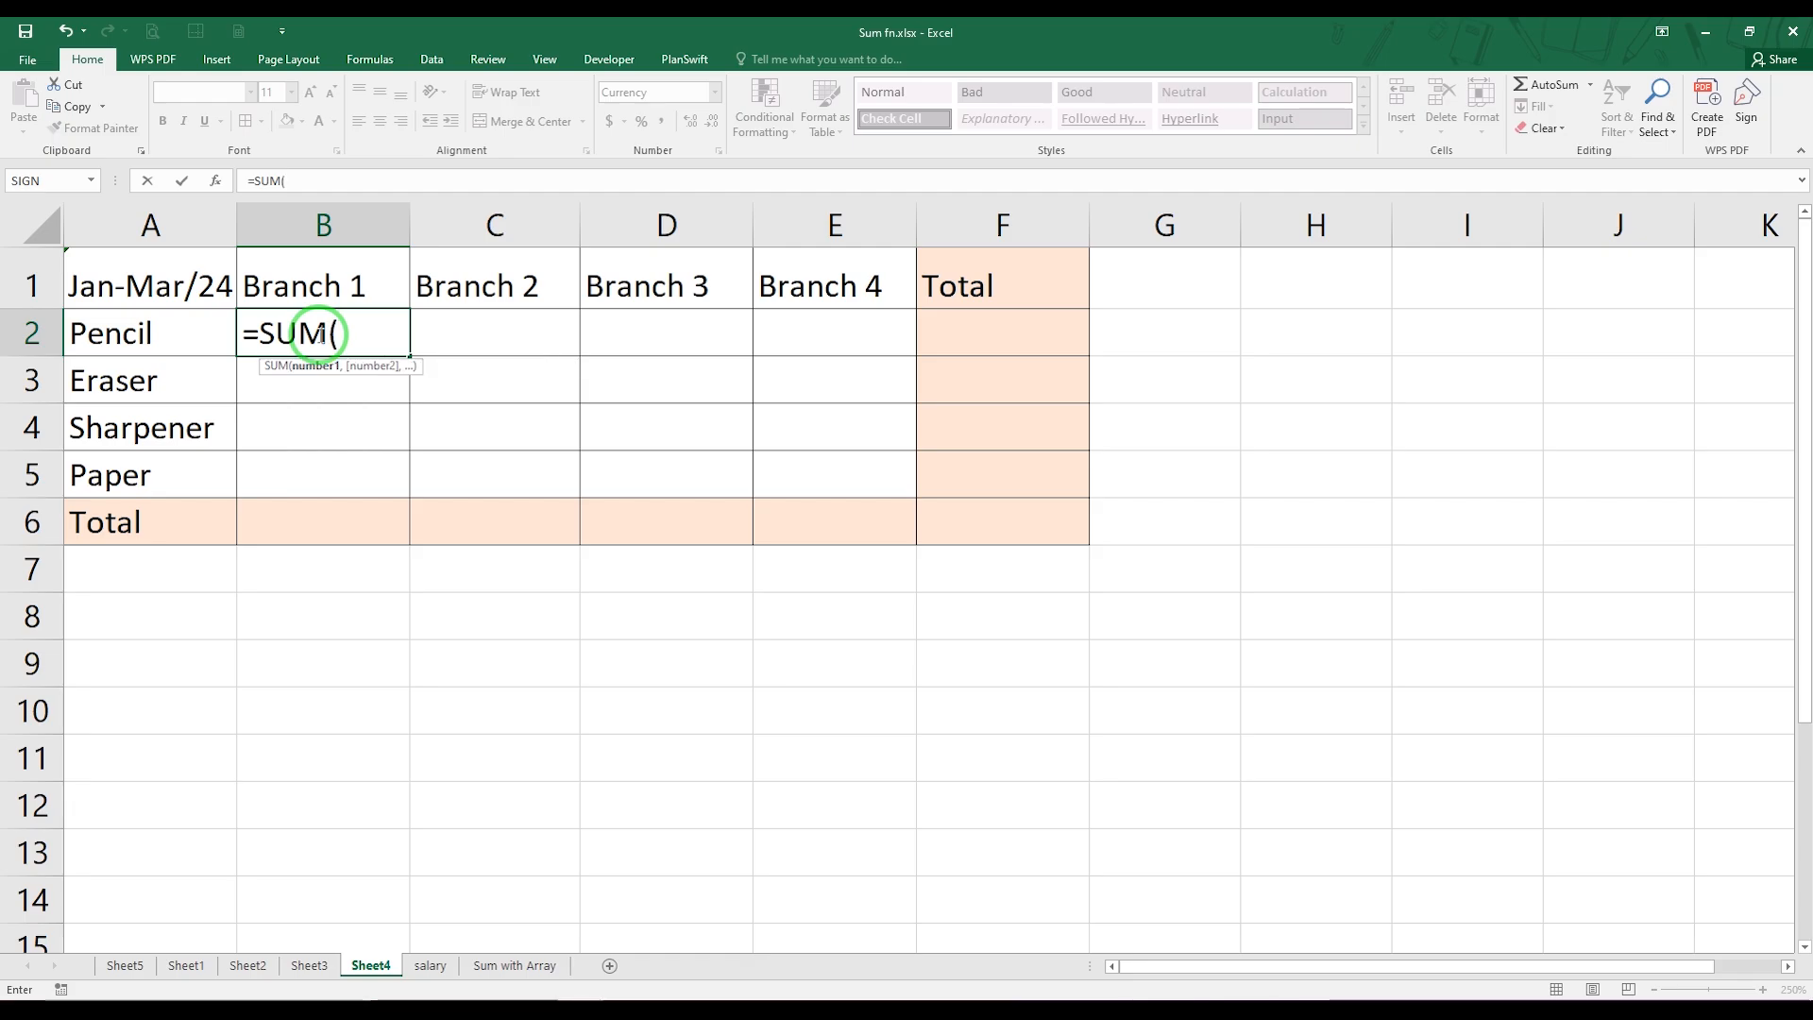
click(186, 965)
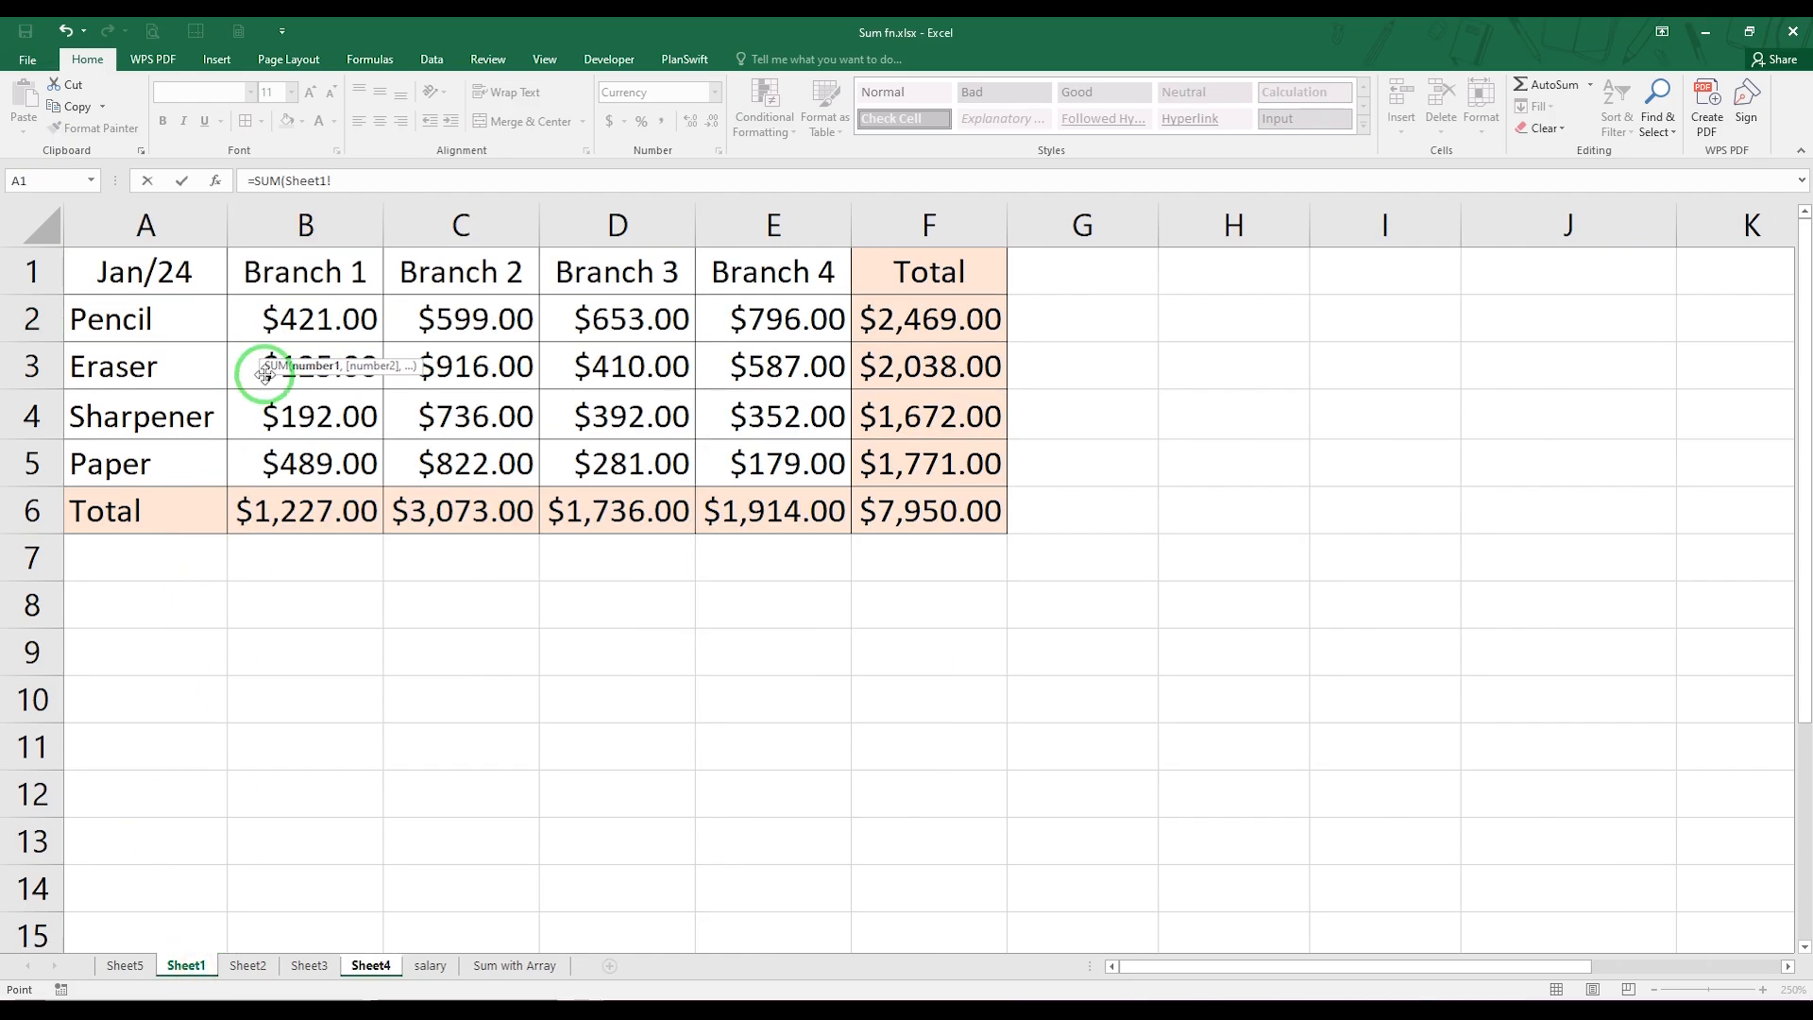
click(281, 315)
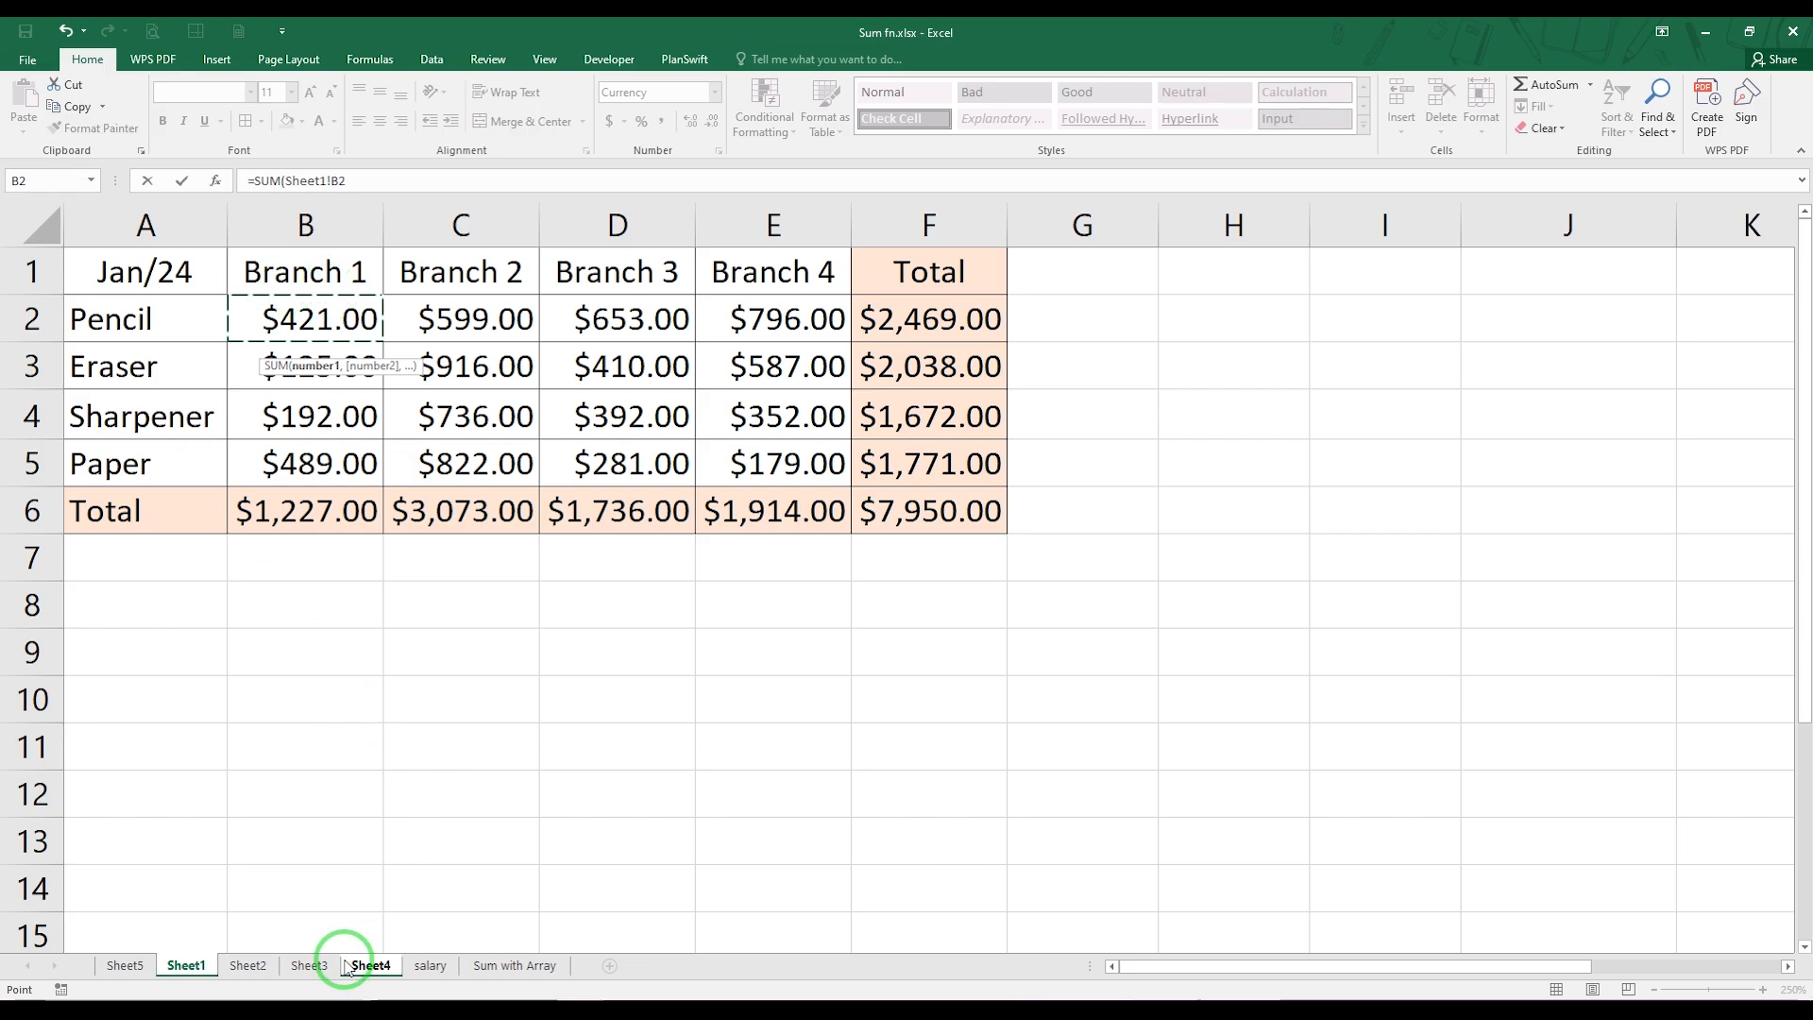
shift+click(318, 973)
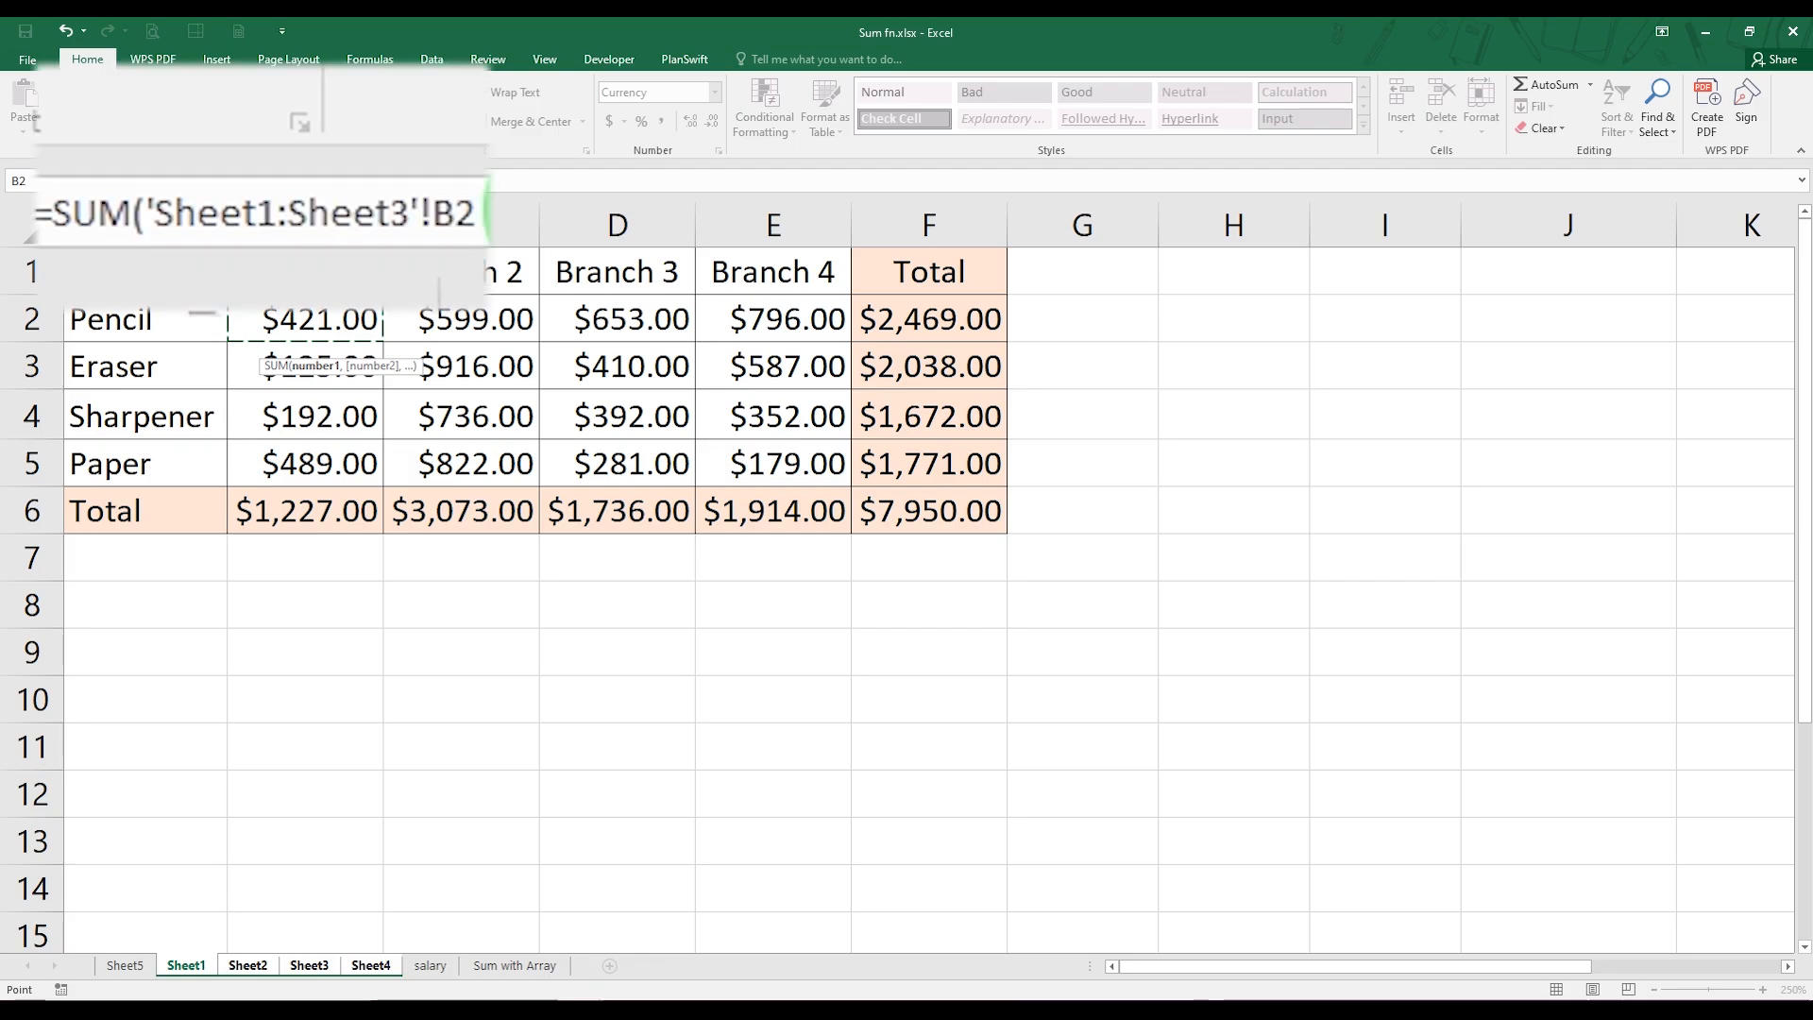
click(428, 179)
text())
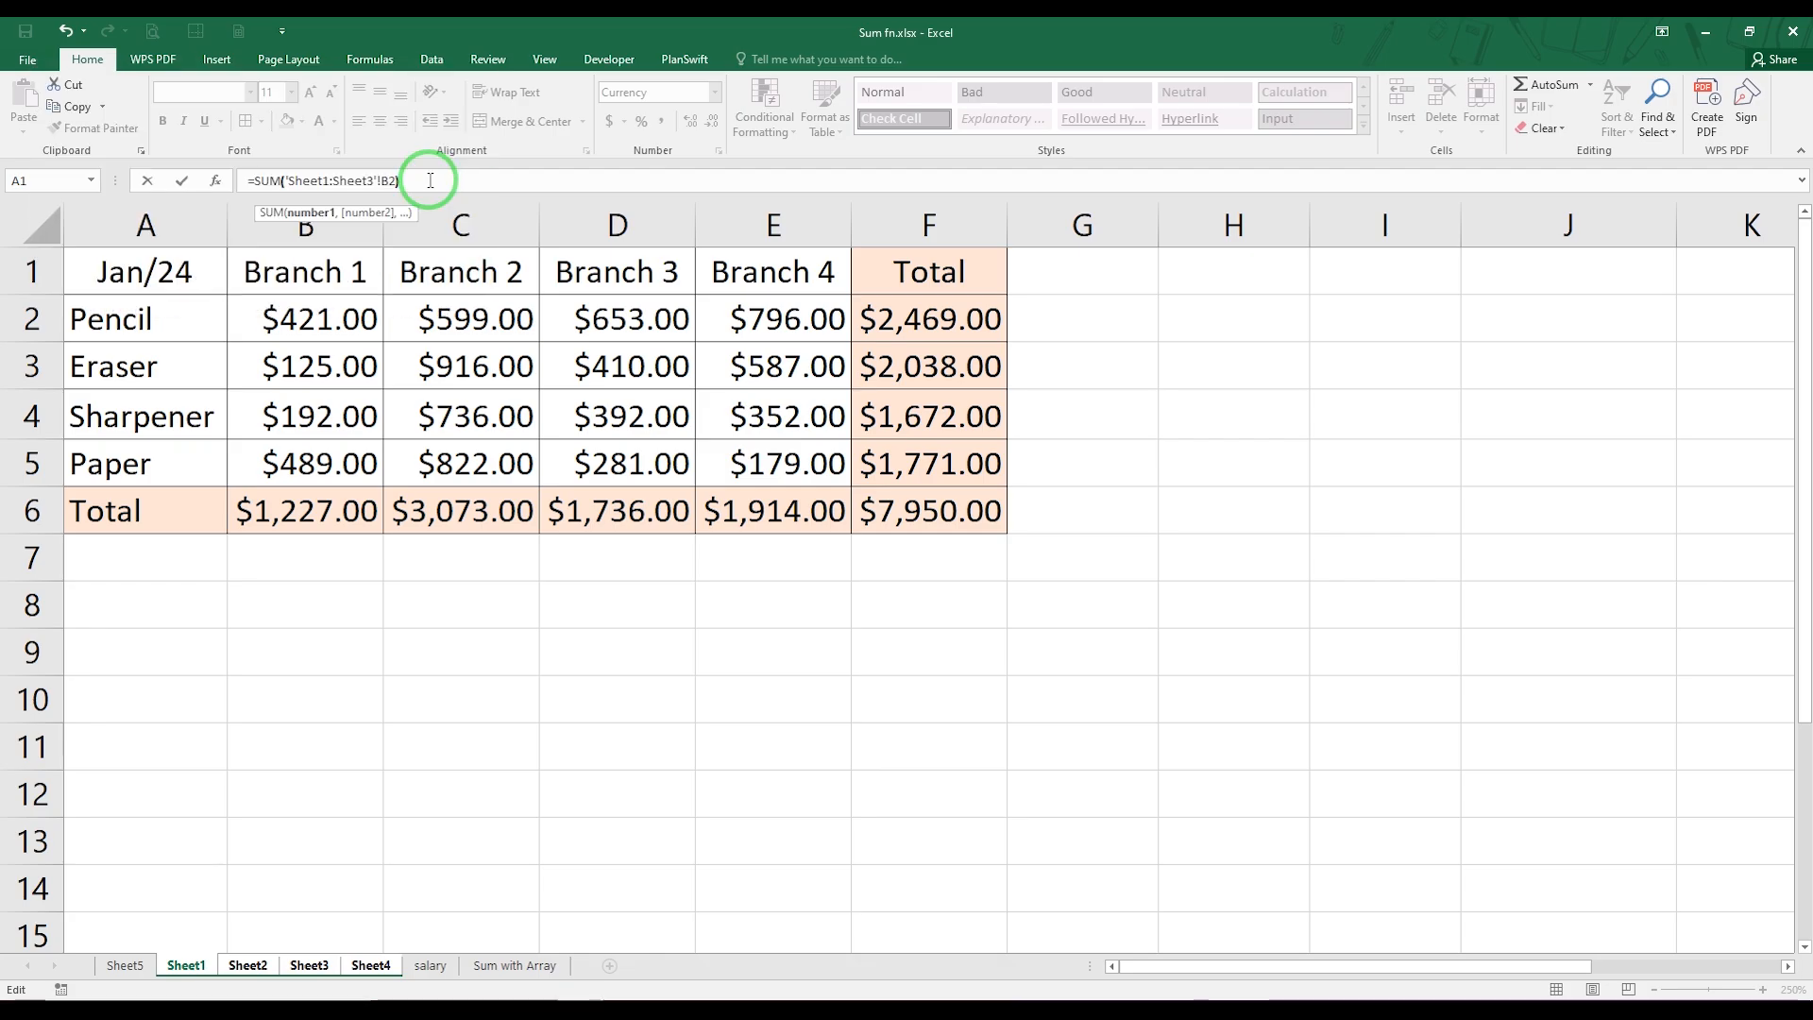
key(Return)
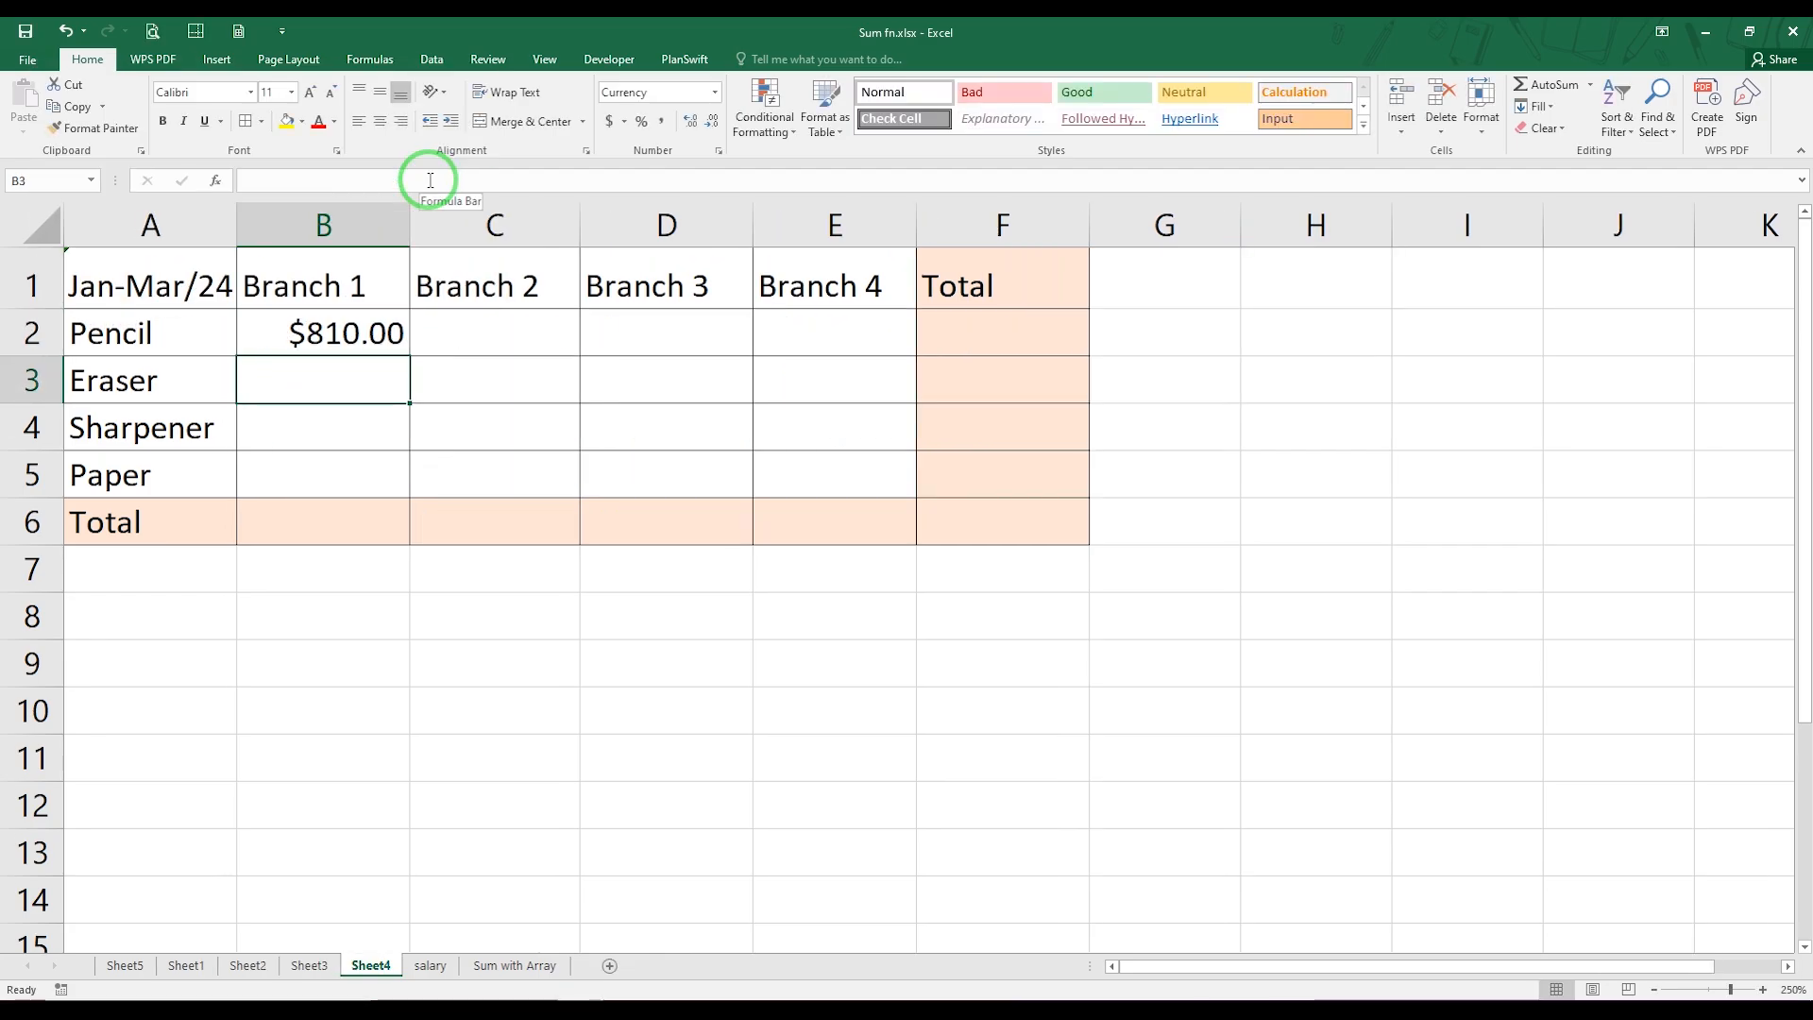
Fill the B2 formula across B2:E5, and use AutoSum for the totals in B6:E6 and F2:F6
click(405, 347)
drag(406, 351, 928, 493)
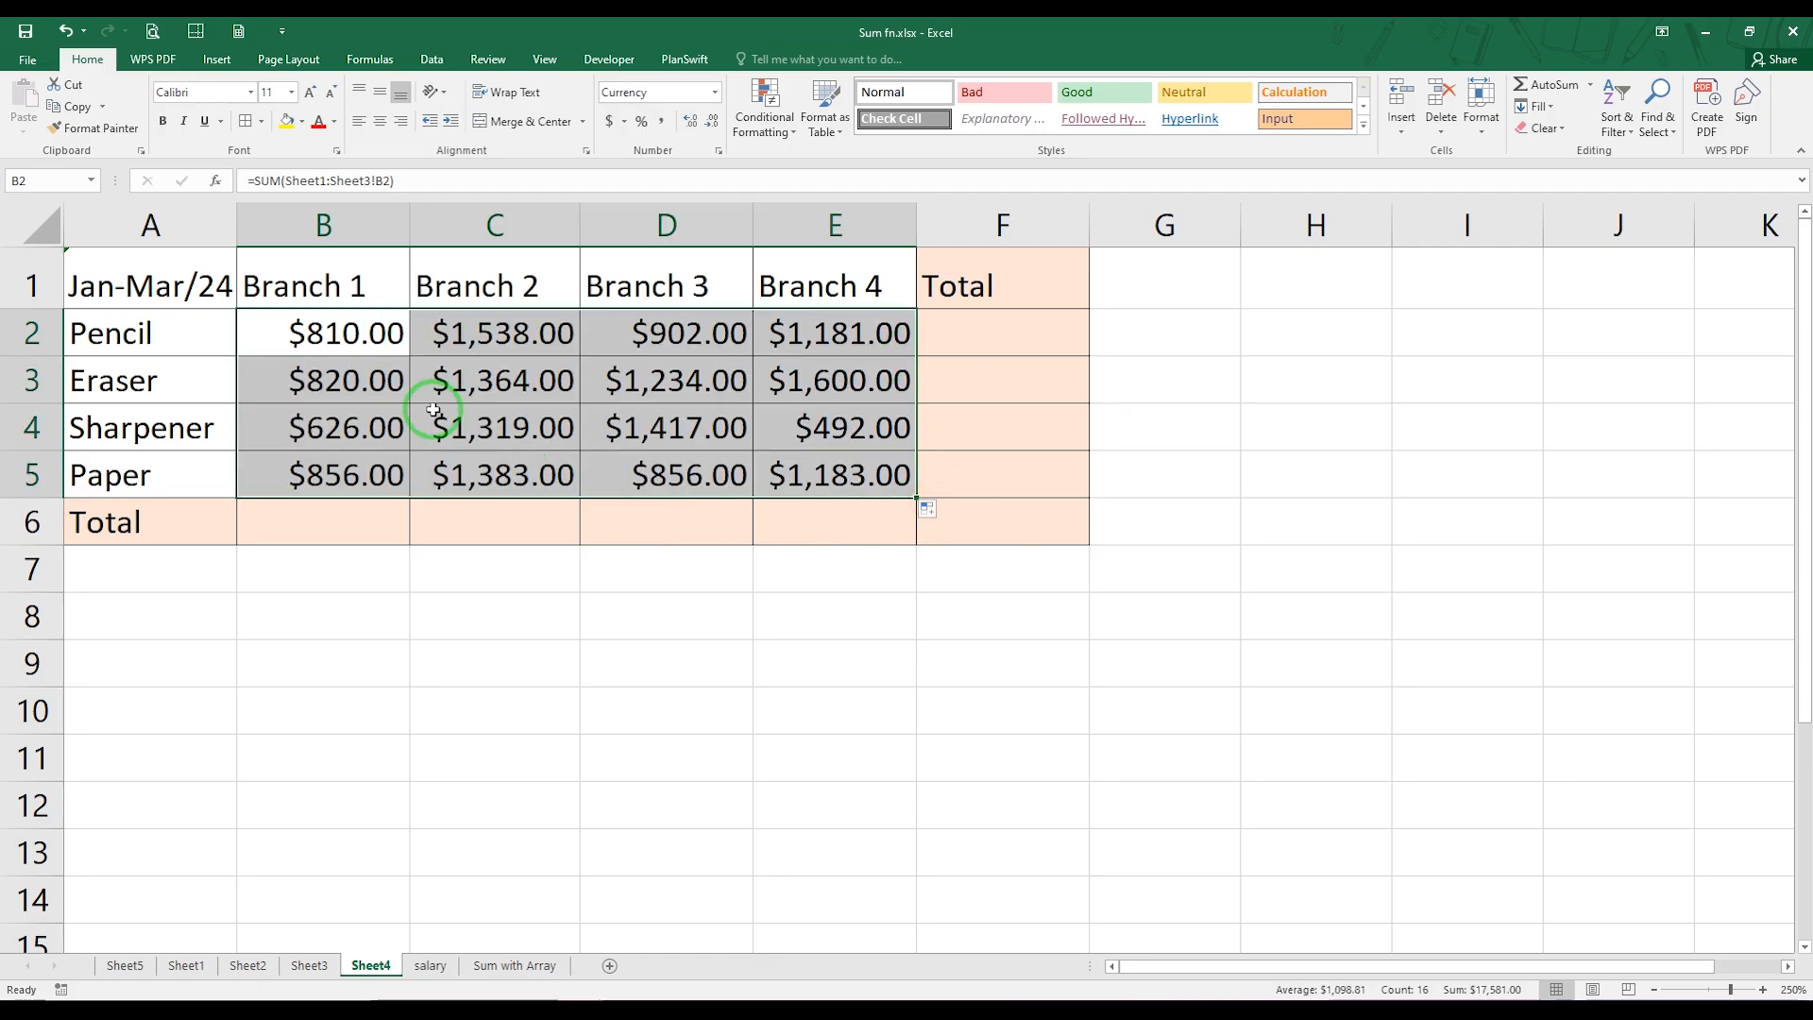
click(357, 530)
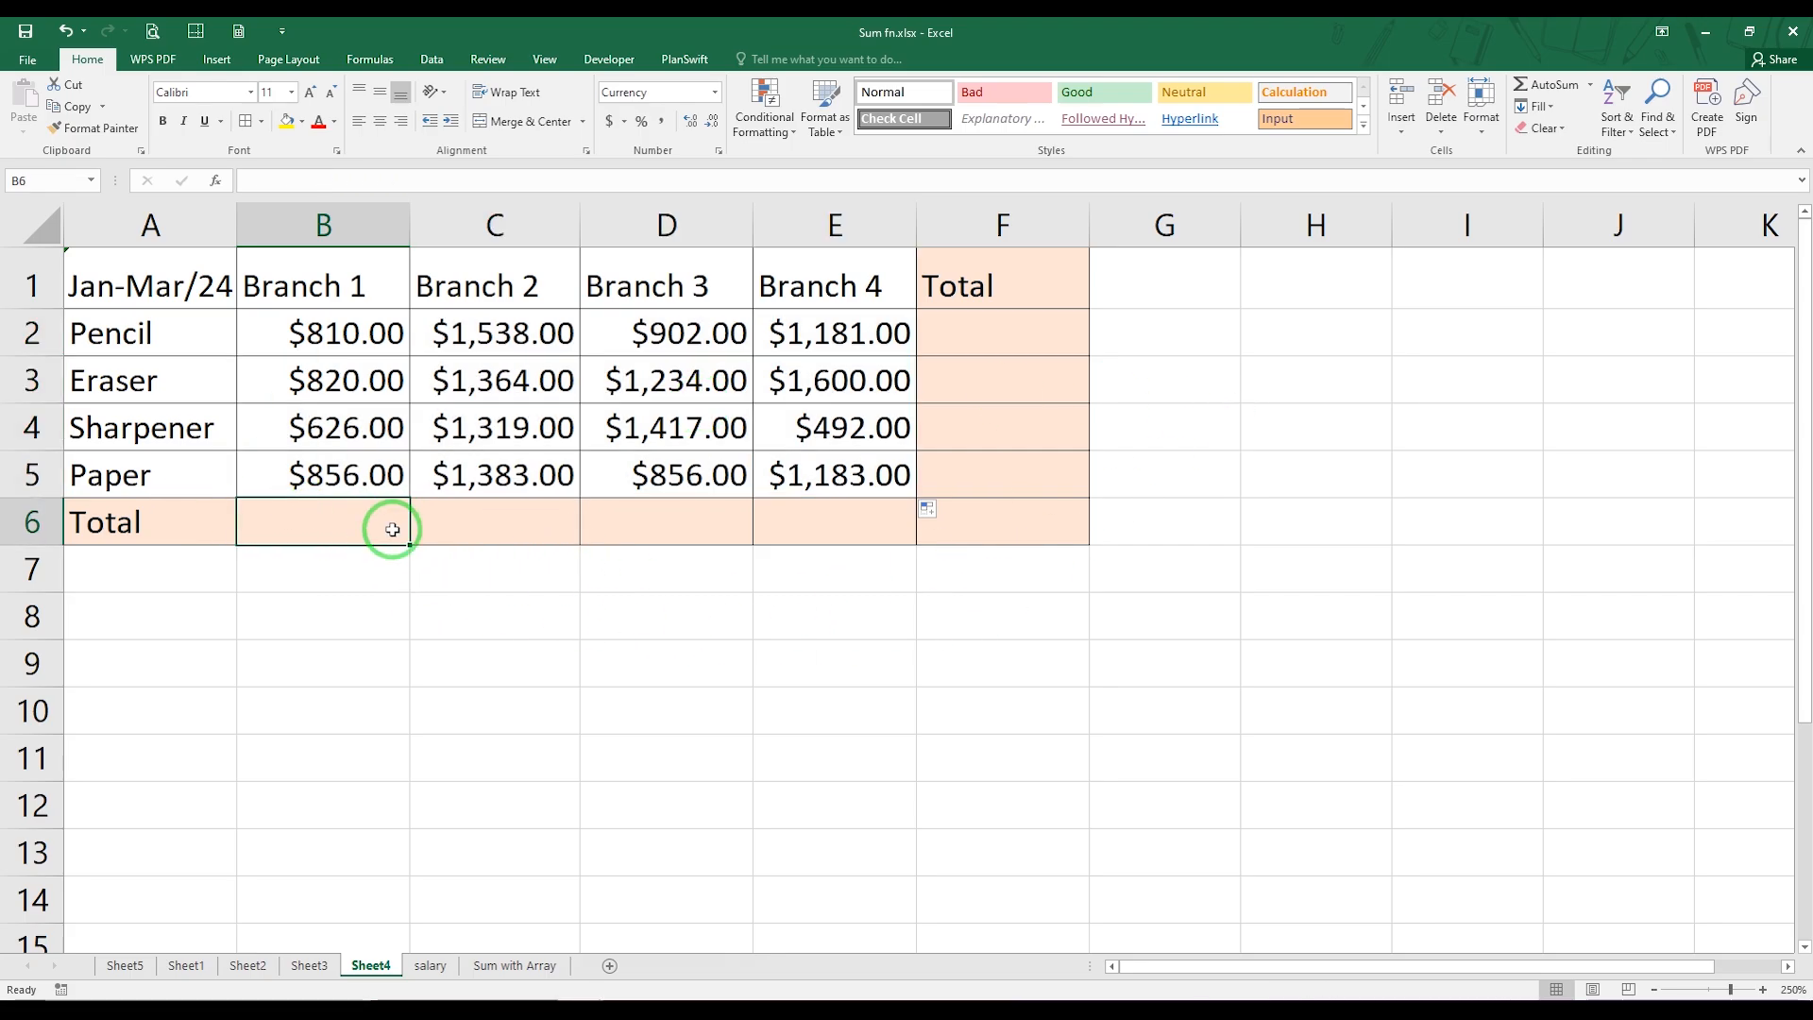
drag(378, 521, 825, 531)
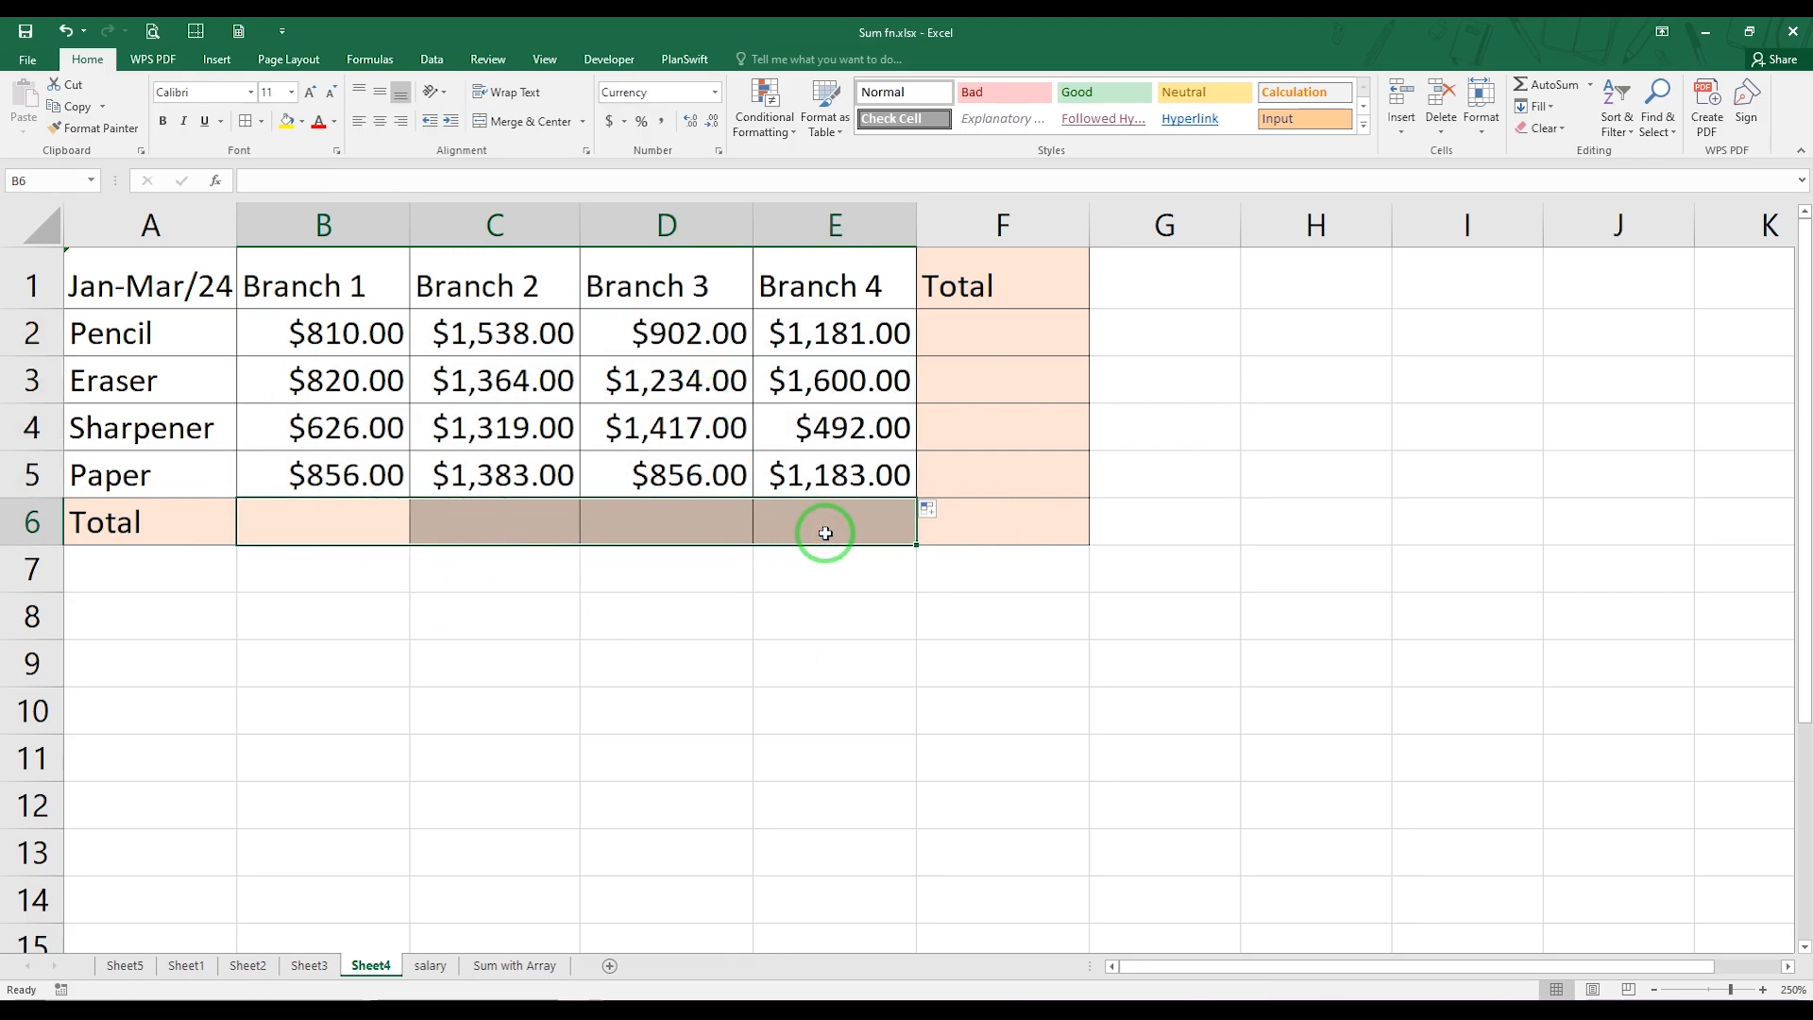
key(alt+equal)
drag(1001, 316, 1016, 518)
key(alt+equal)
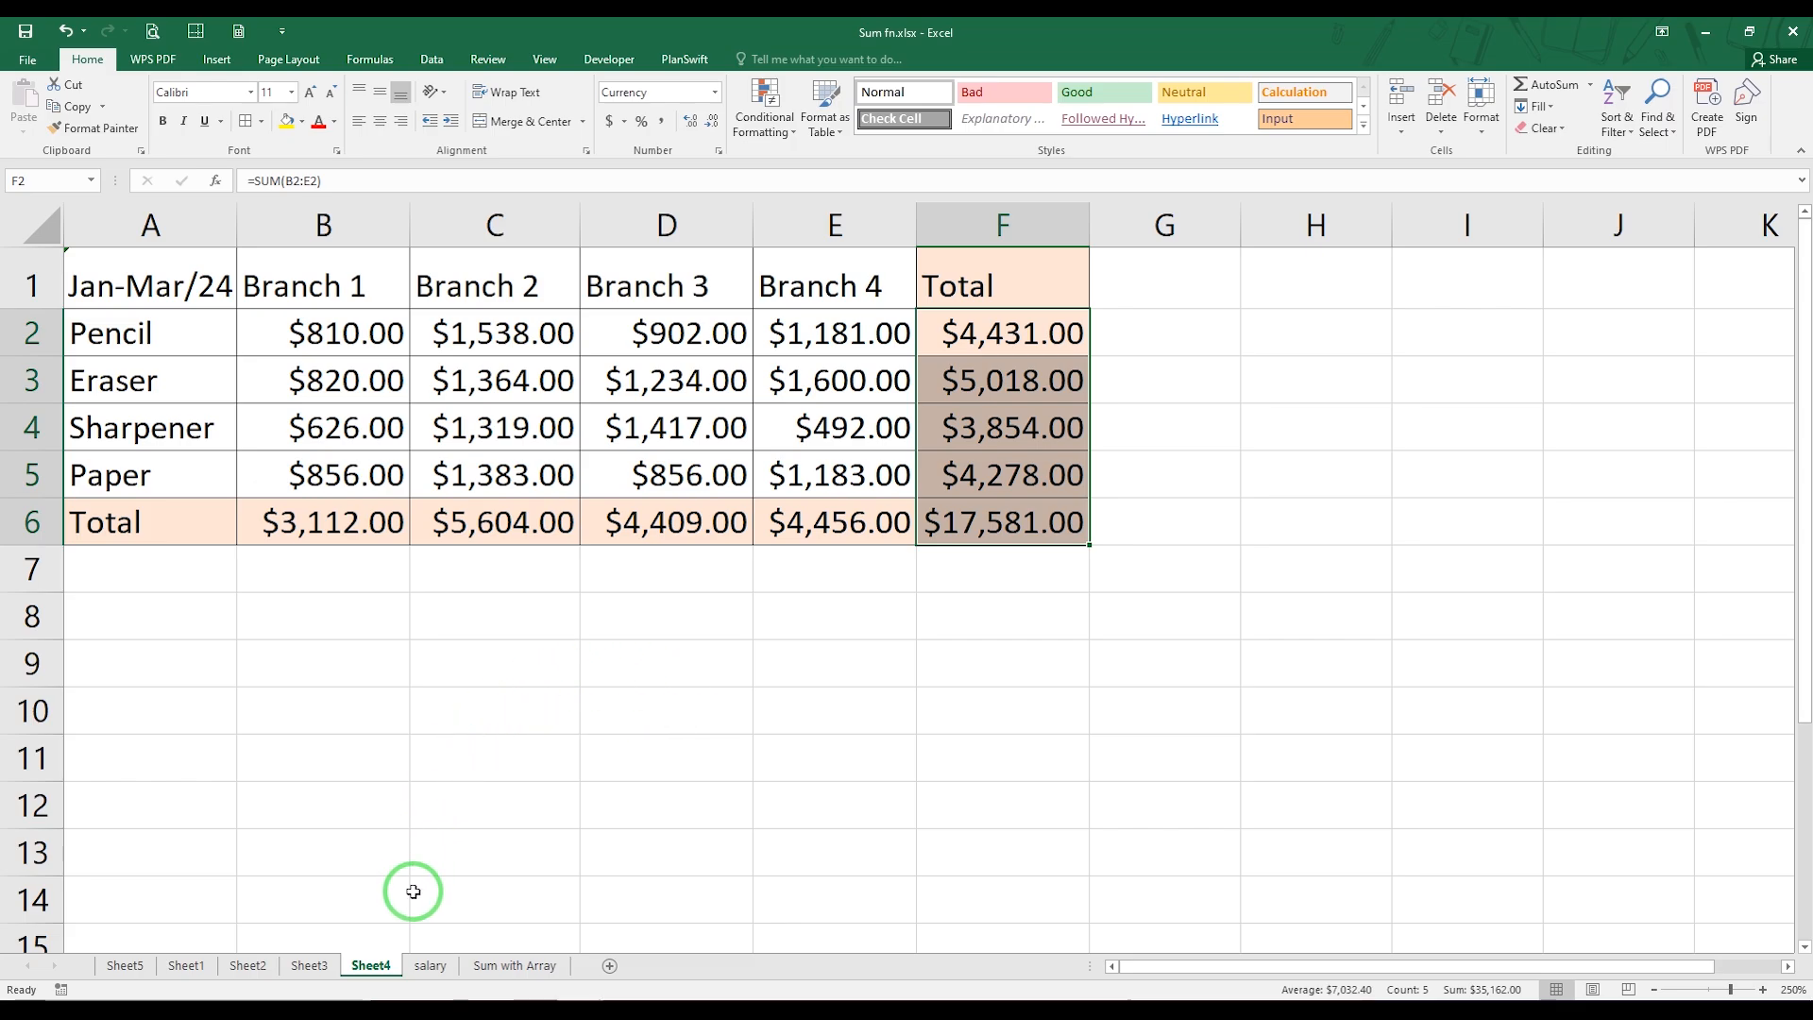
On the salary sheet, select only the blank cells within C3:O26 using Go To Special and AutoSum all the Grand Total cells at once
click(429, 965)
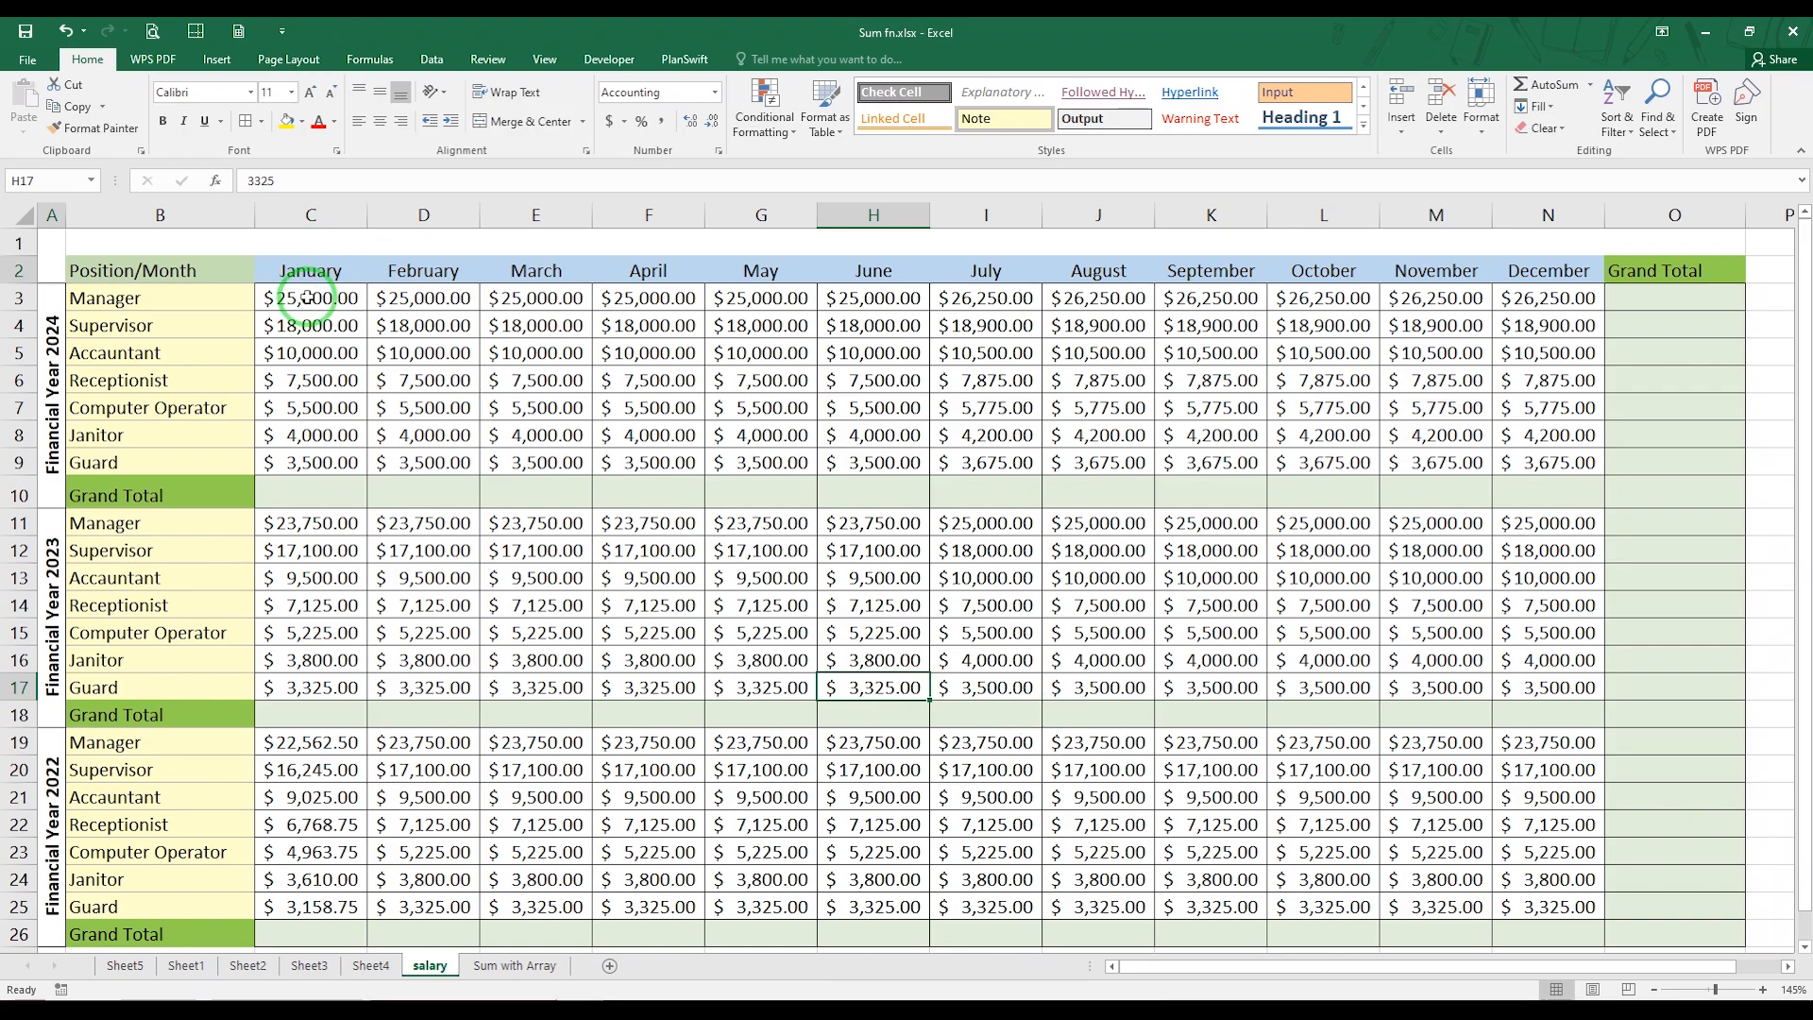
click(325, 307)
drag(329, 315, 1702, 931)
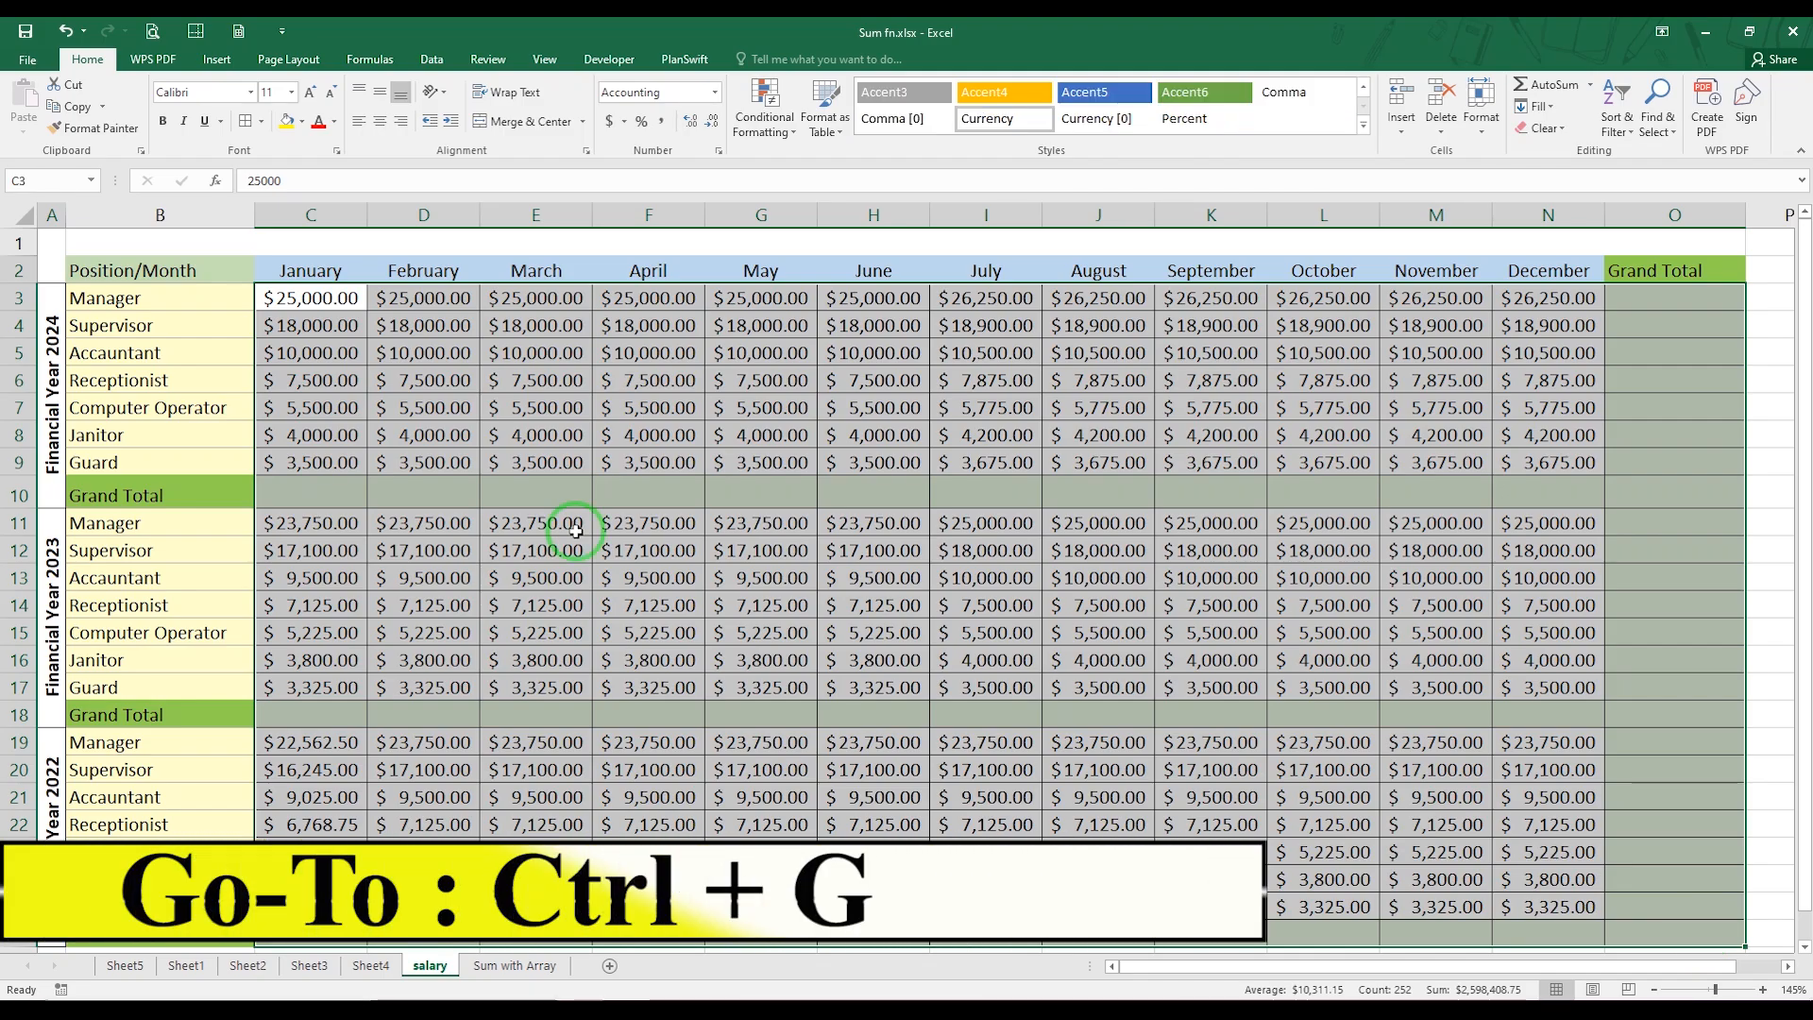
key(ctrl+g)
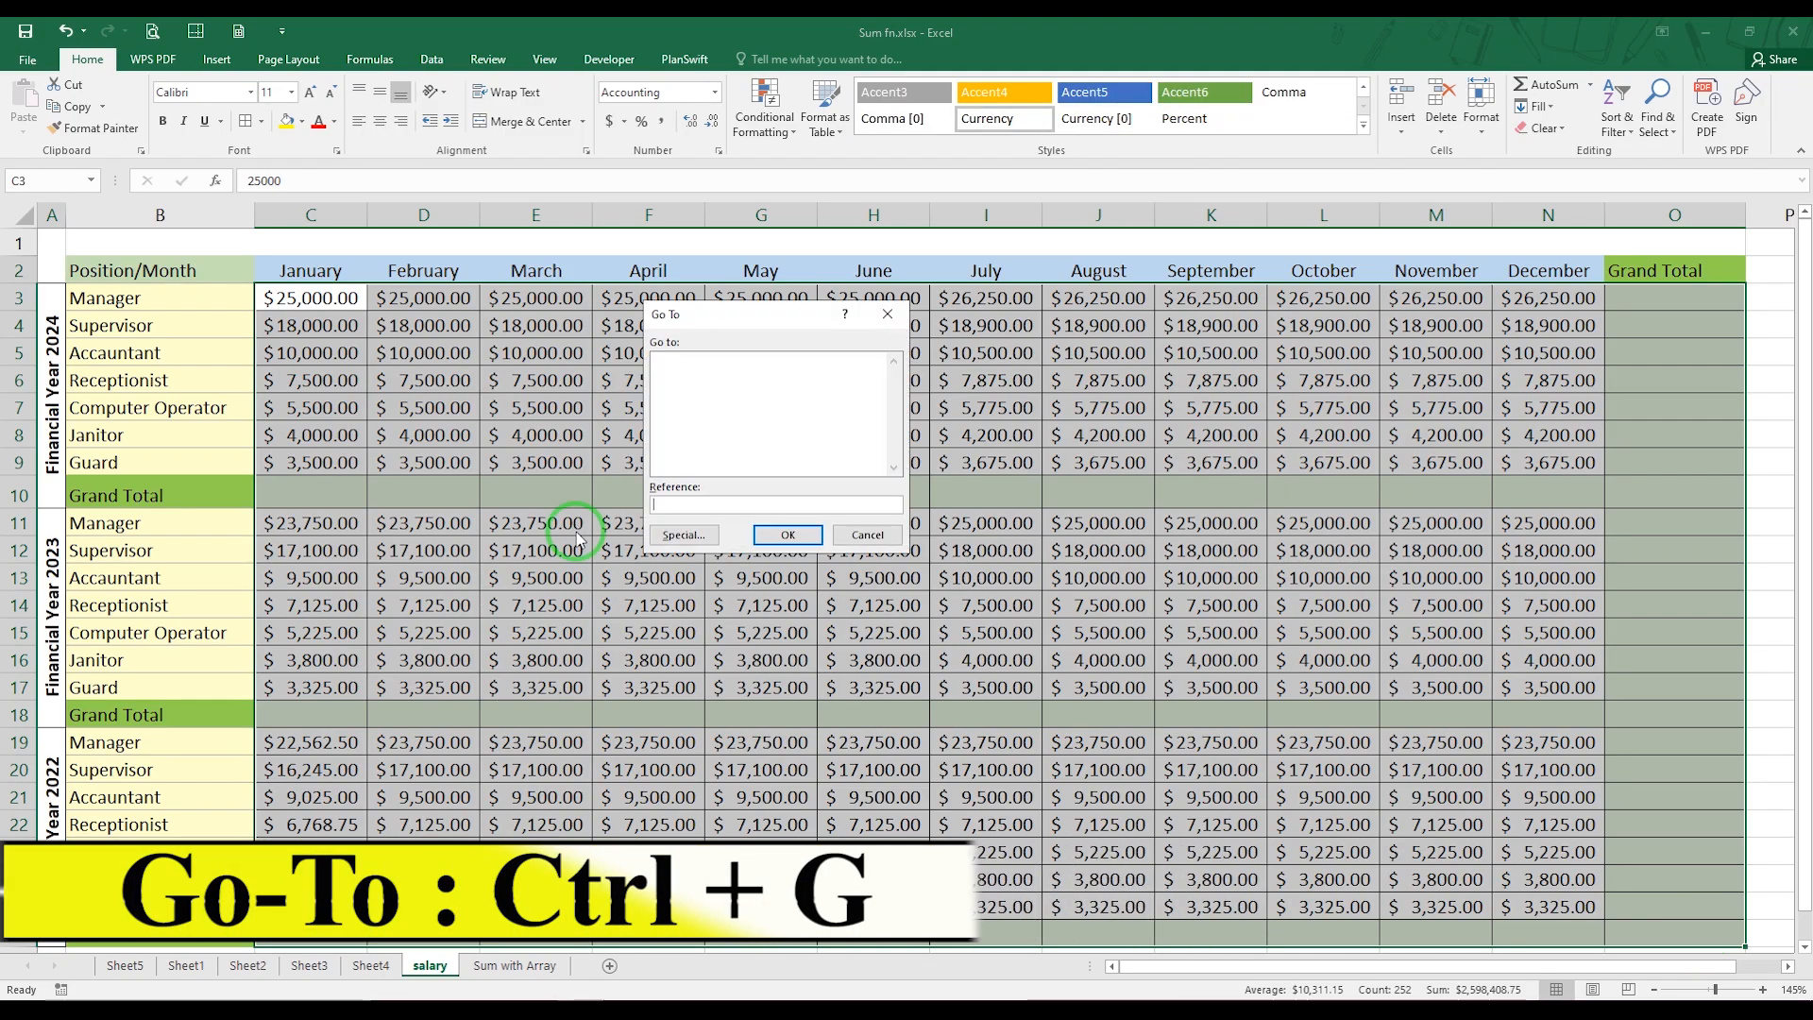
click(682, 534)
click(651, 458)
click(783, 567)
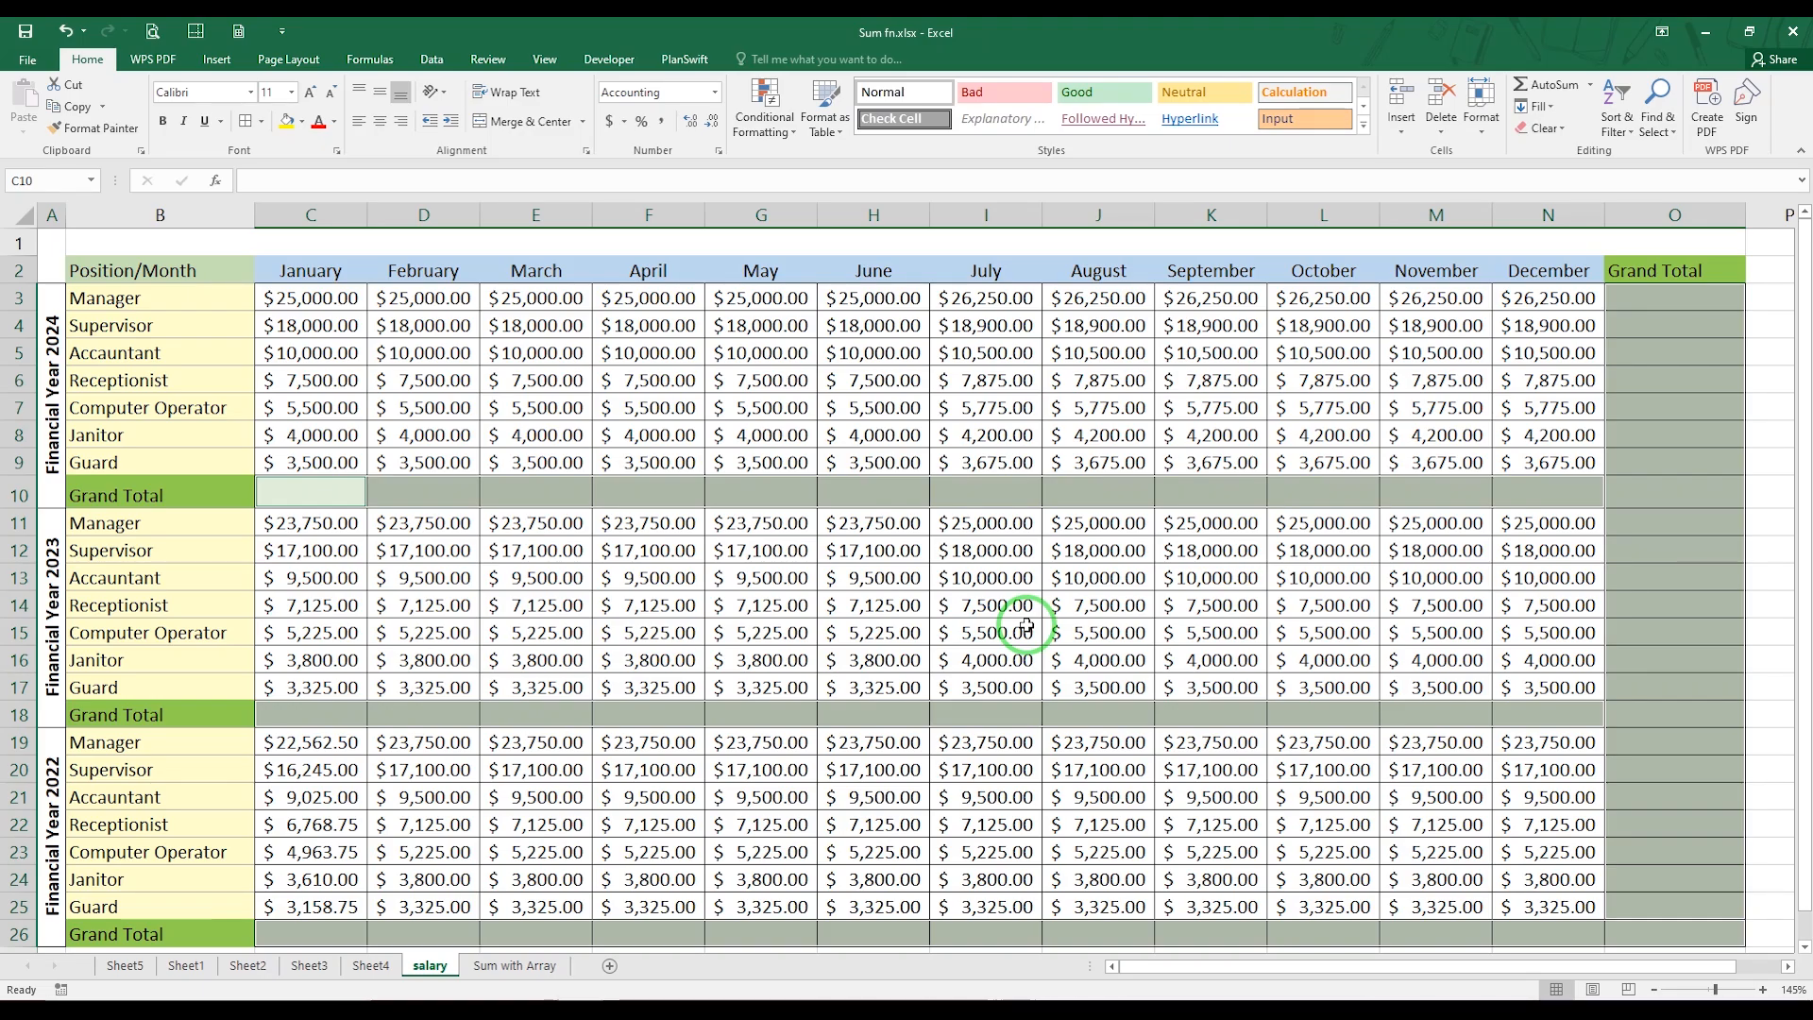
key(alt+equal)
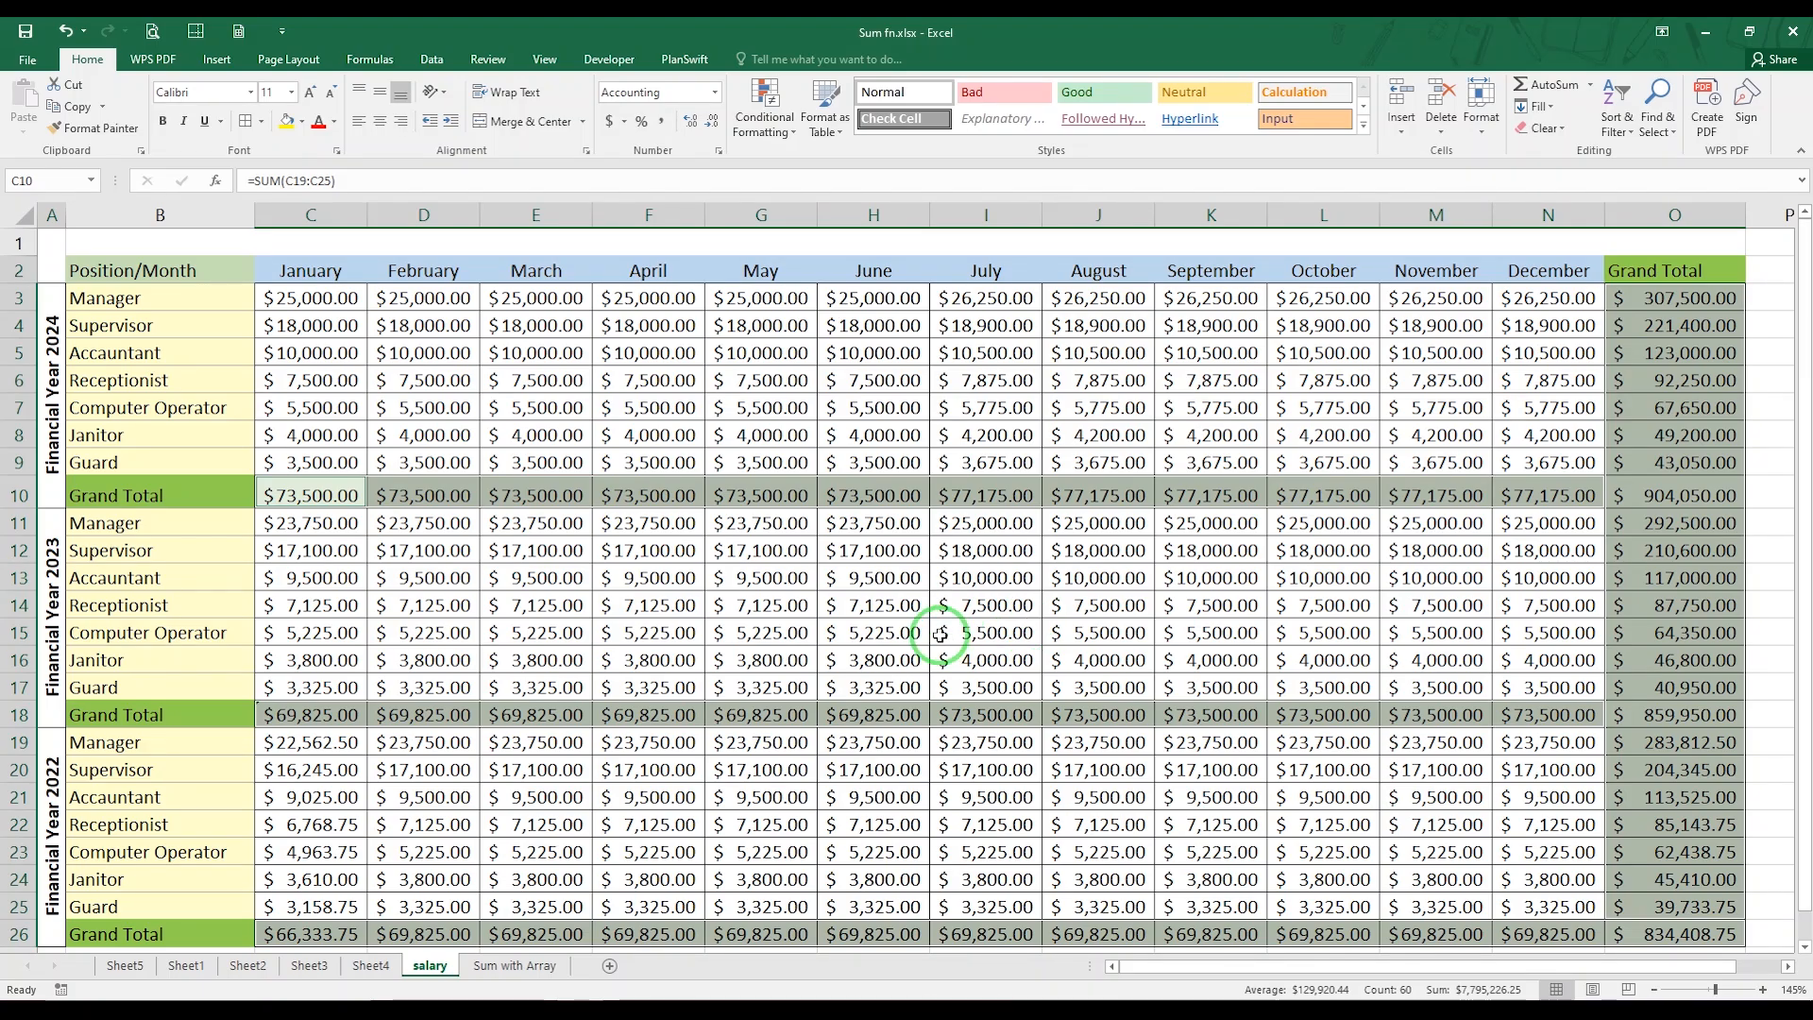
Check the ranges summed by the January 2024 total in C10 and the Receptionist total in O6
double_click(312, 495)
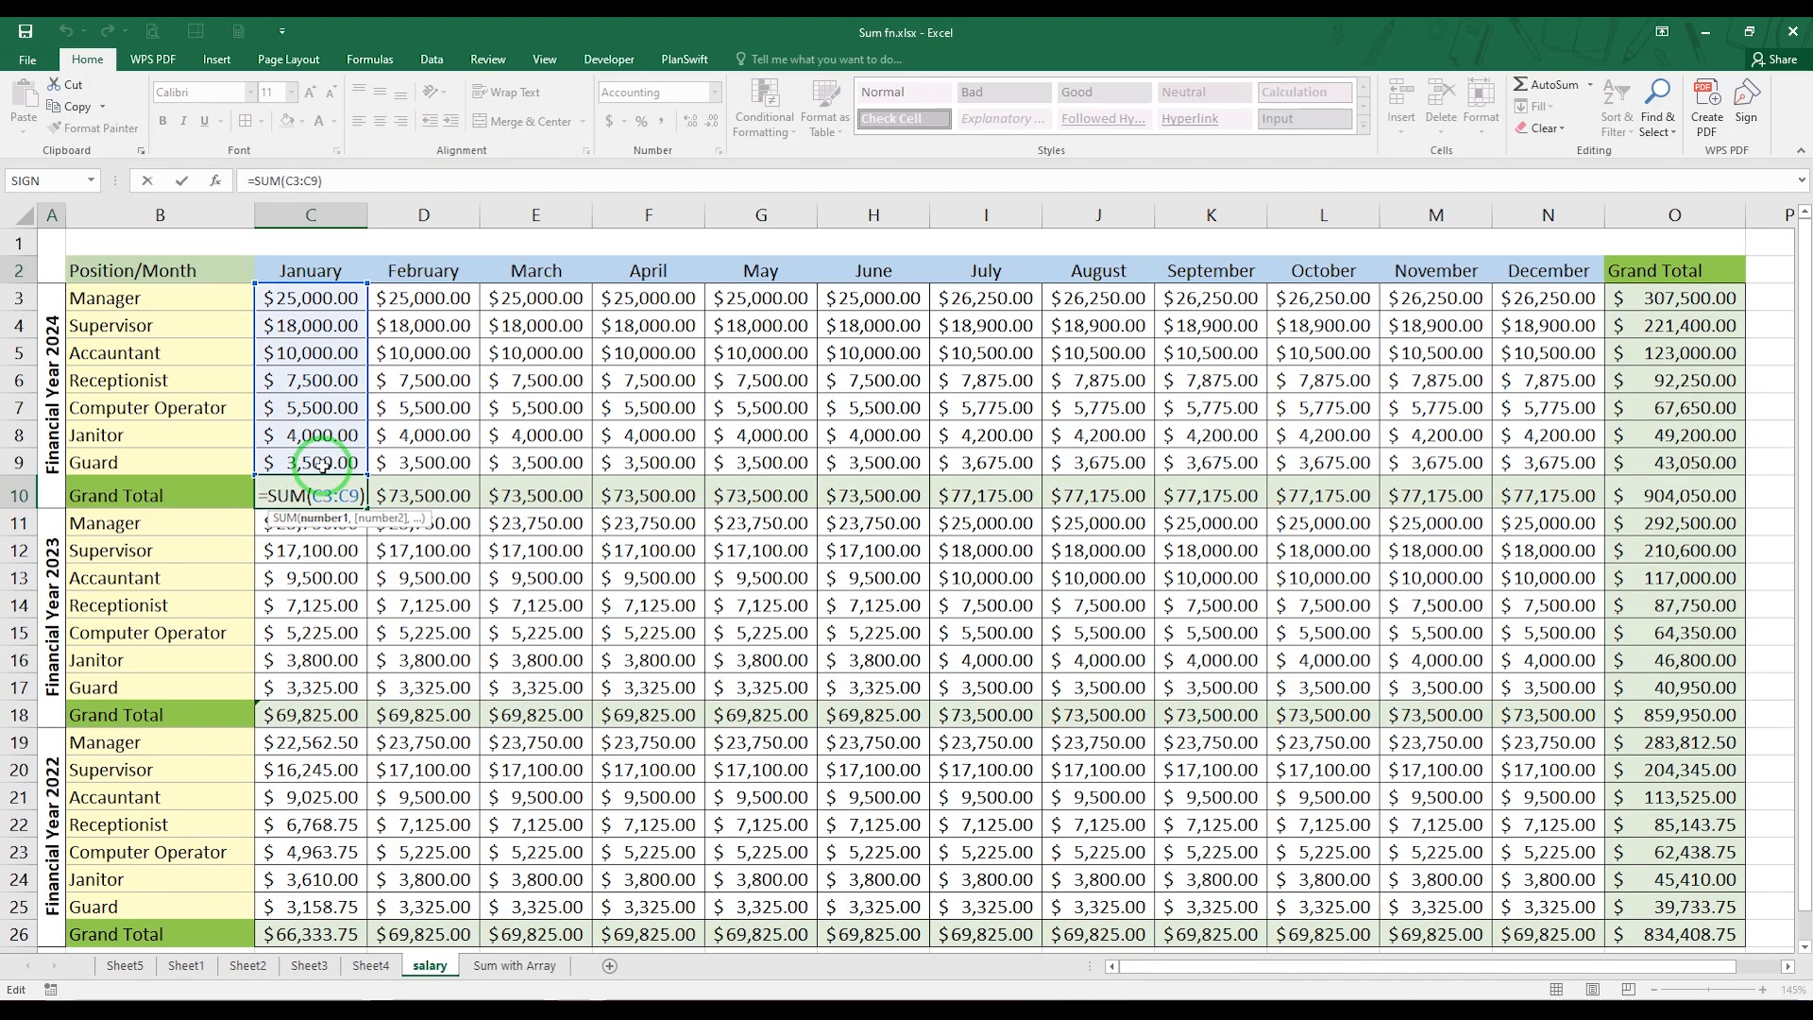
key(Escape)
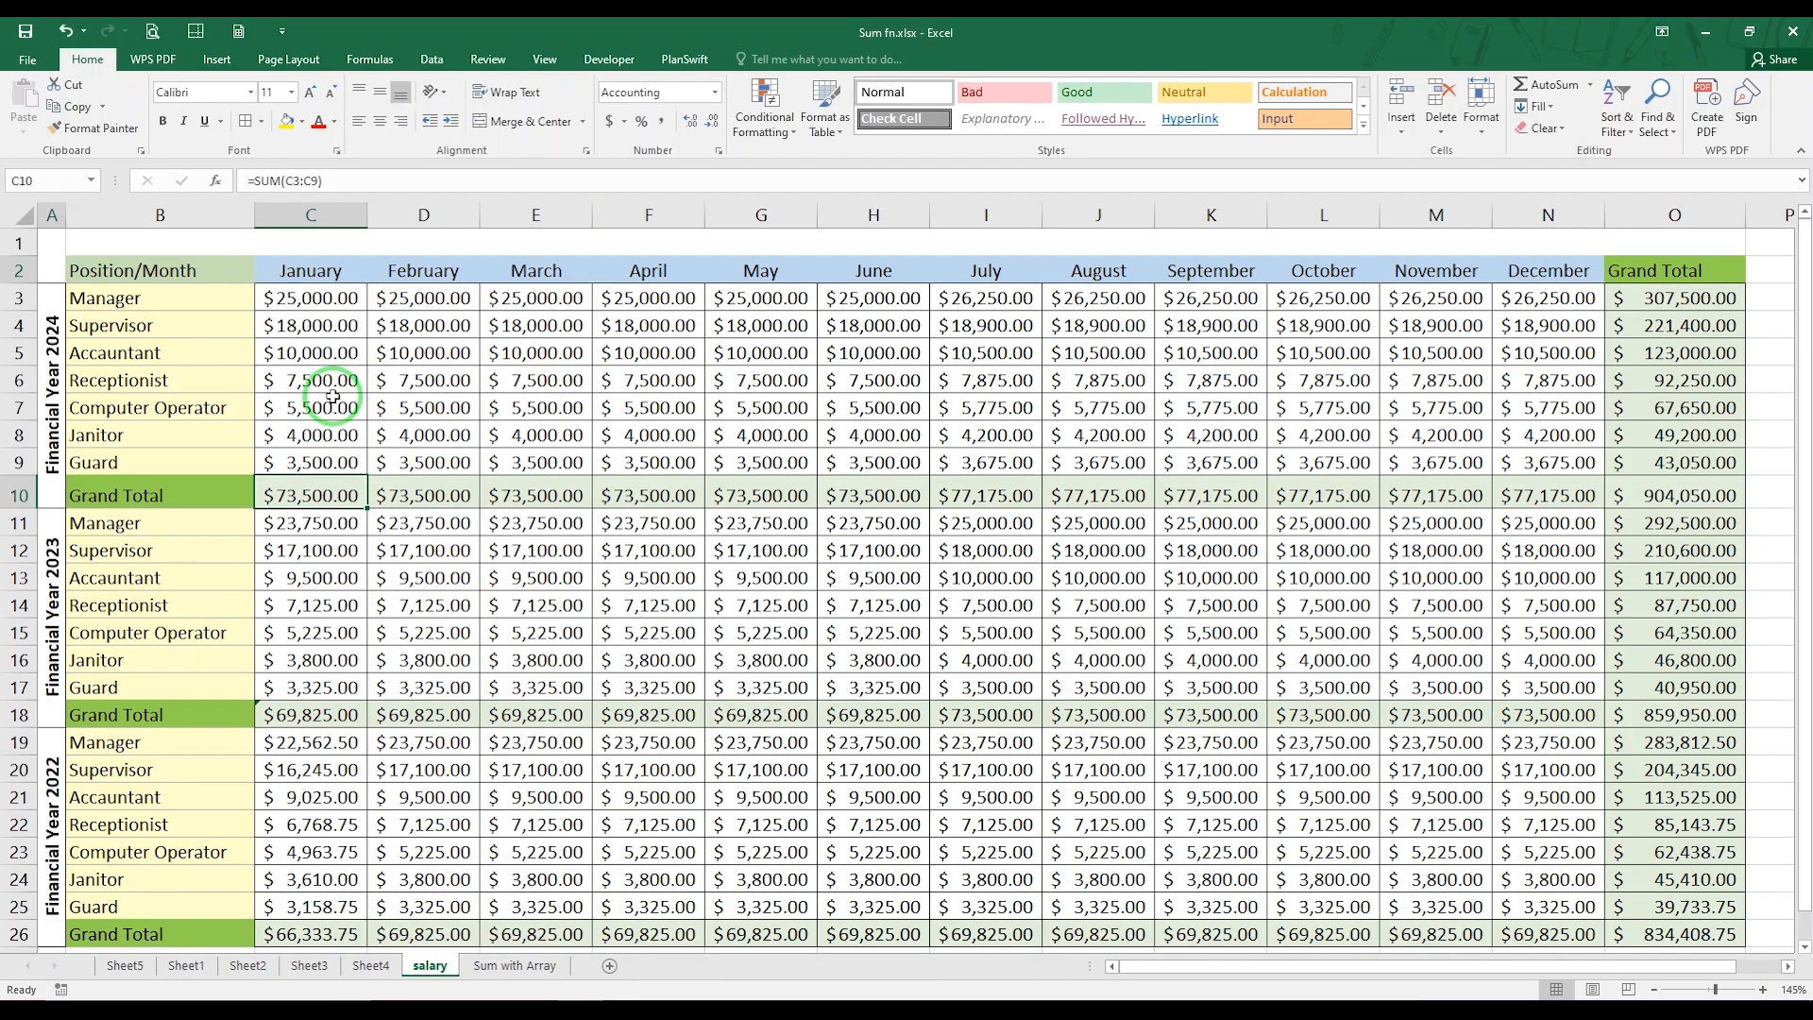
double_click(1669, 382)
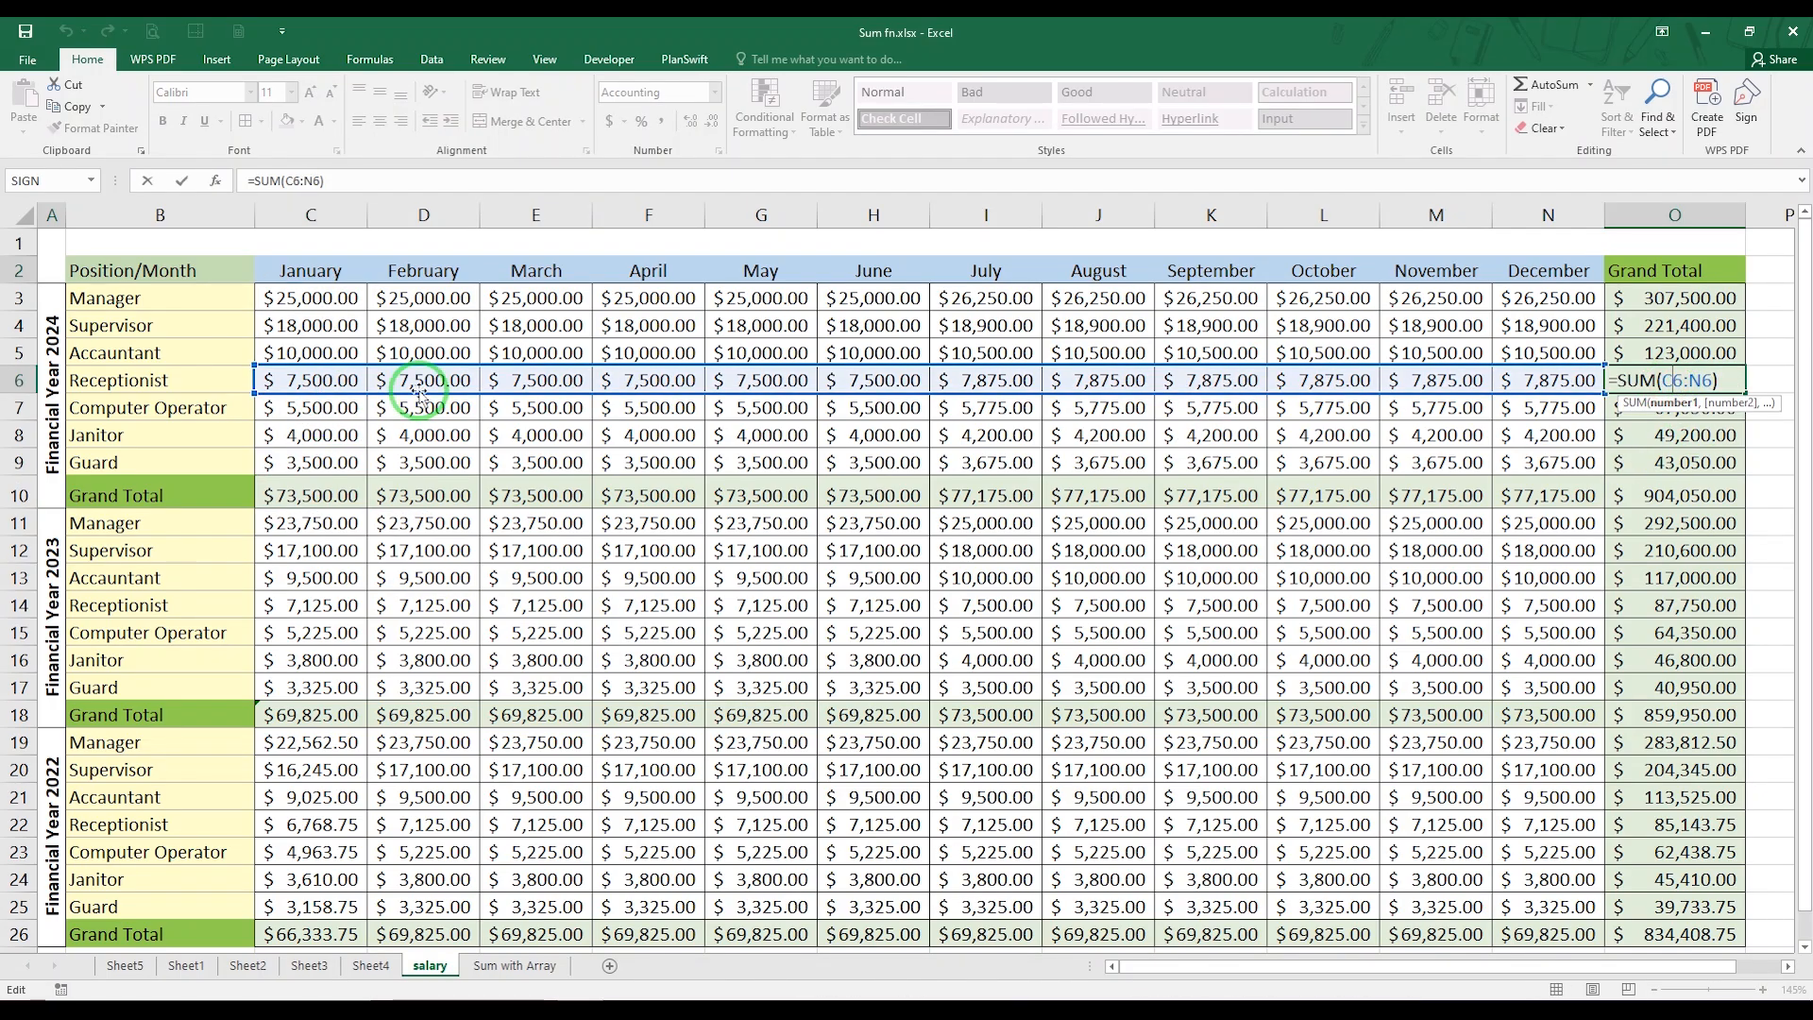
key(Escape)
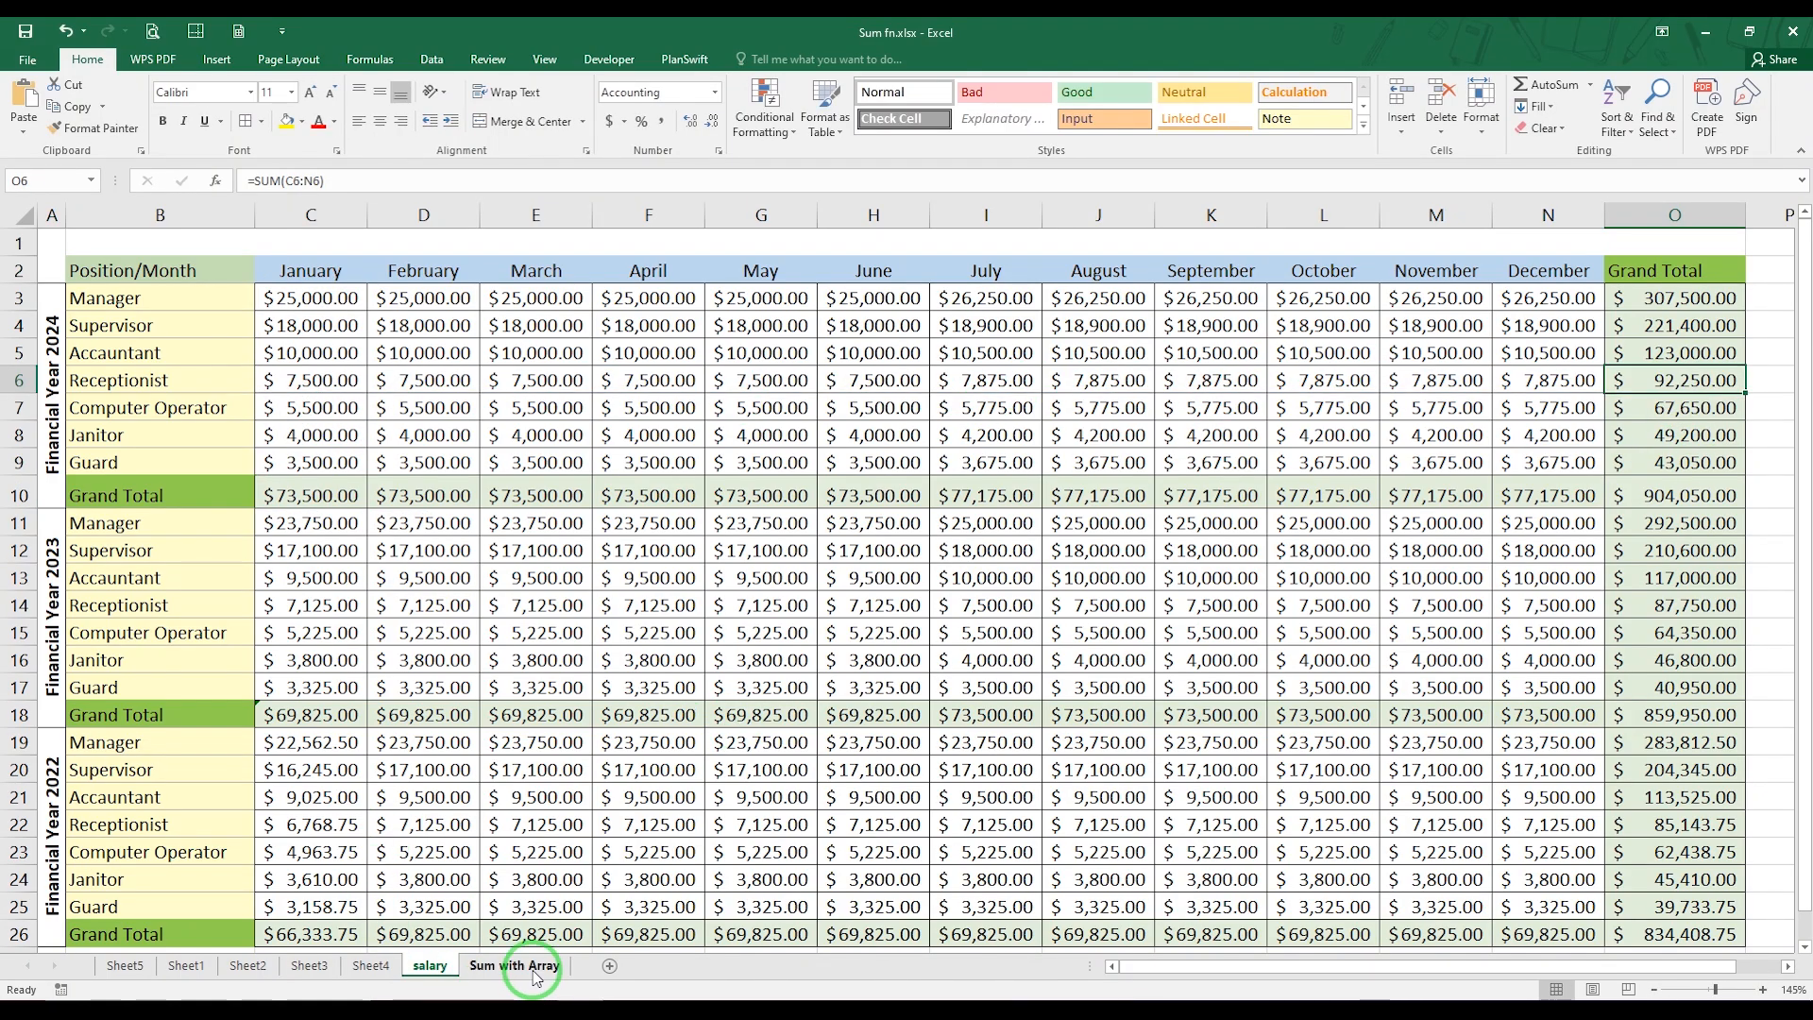
On the Sum with Array sheet, multiply pieces by rates in D2 with =B2*C2 and fill the formula down to D11
click(515, 965)
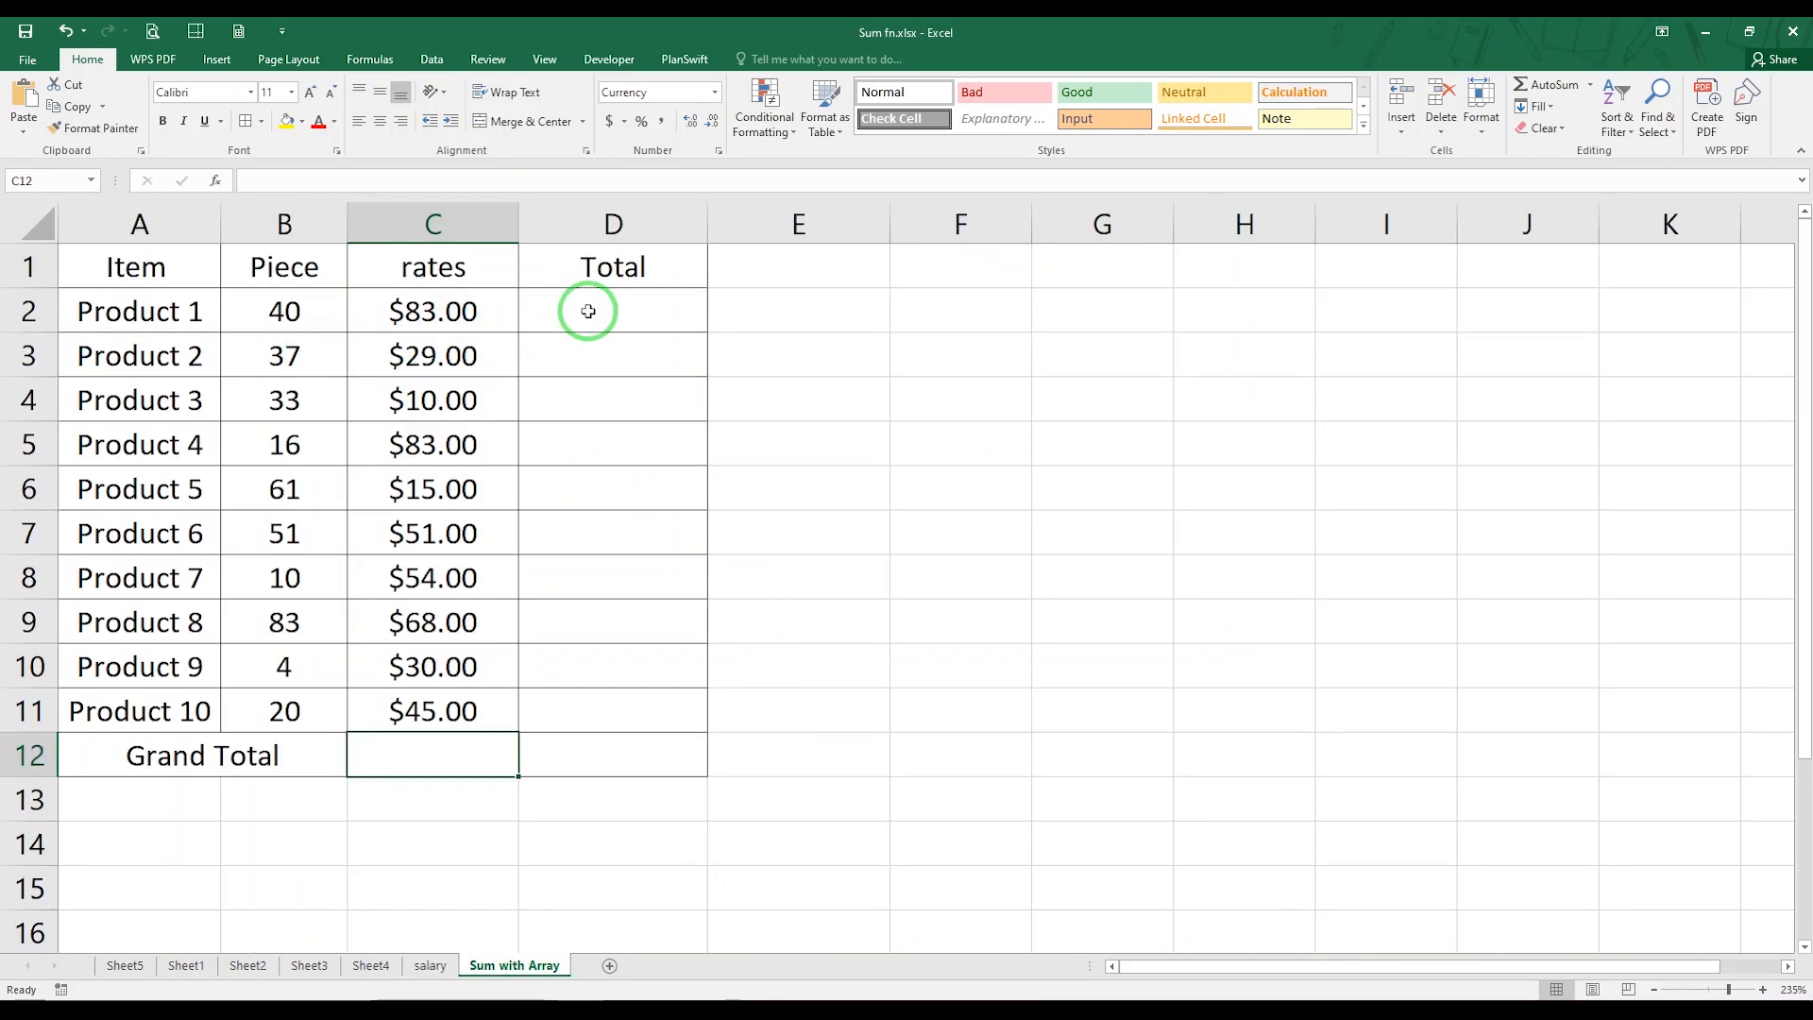
click(546, 301)
click(544, 300)
text(=)
click(338, 288)
text(*)
click(433, 303)
key(Return)
click(528, 312)
drag(707, 332, 700, 712)
Add up the product totals in D12 with =SUM(D2:D11)
click(642, 745)
text(=SUM()
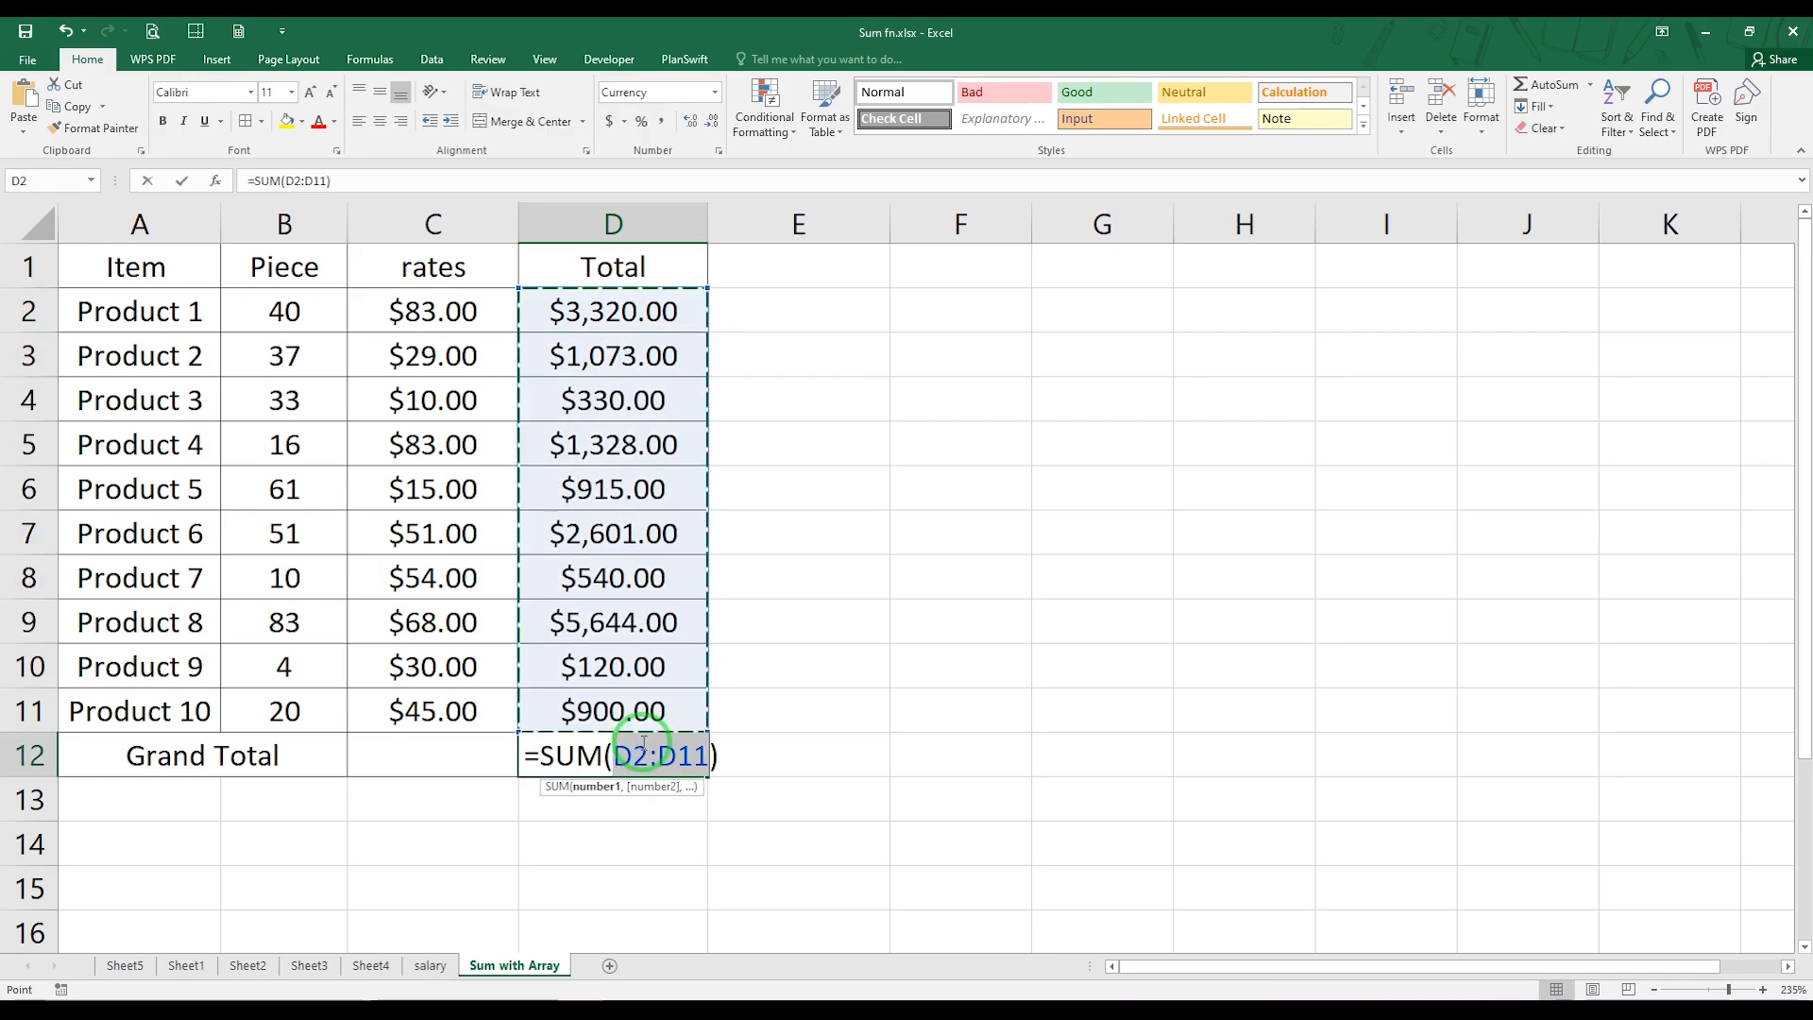
text(D2:D11))
key(Return)
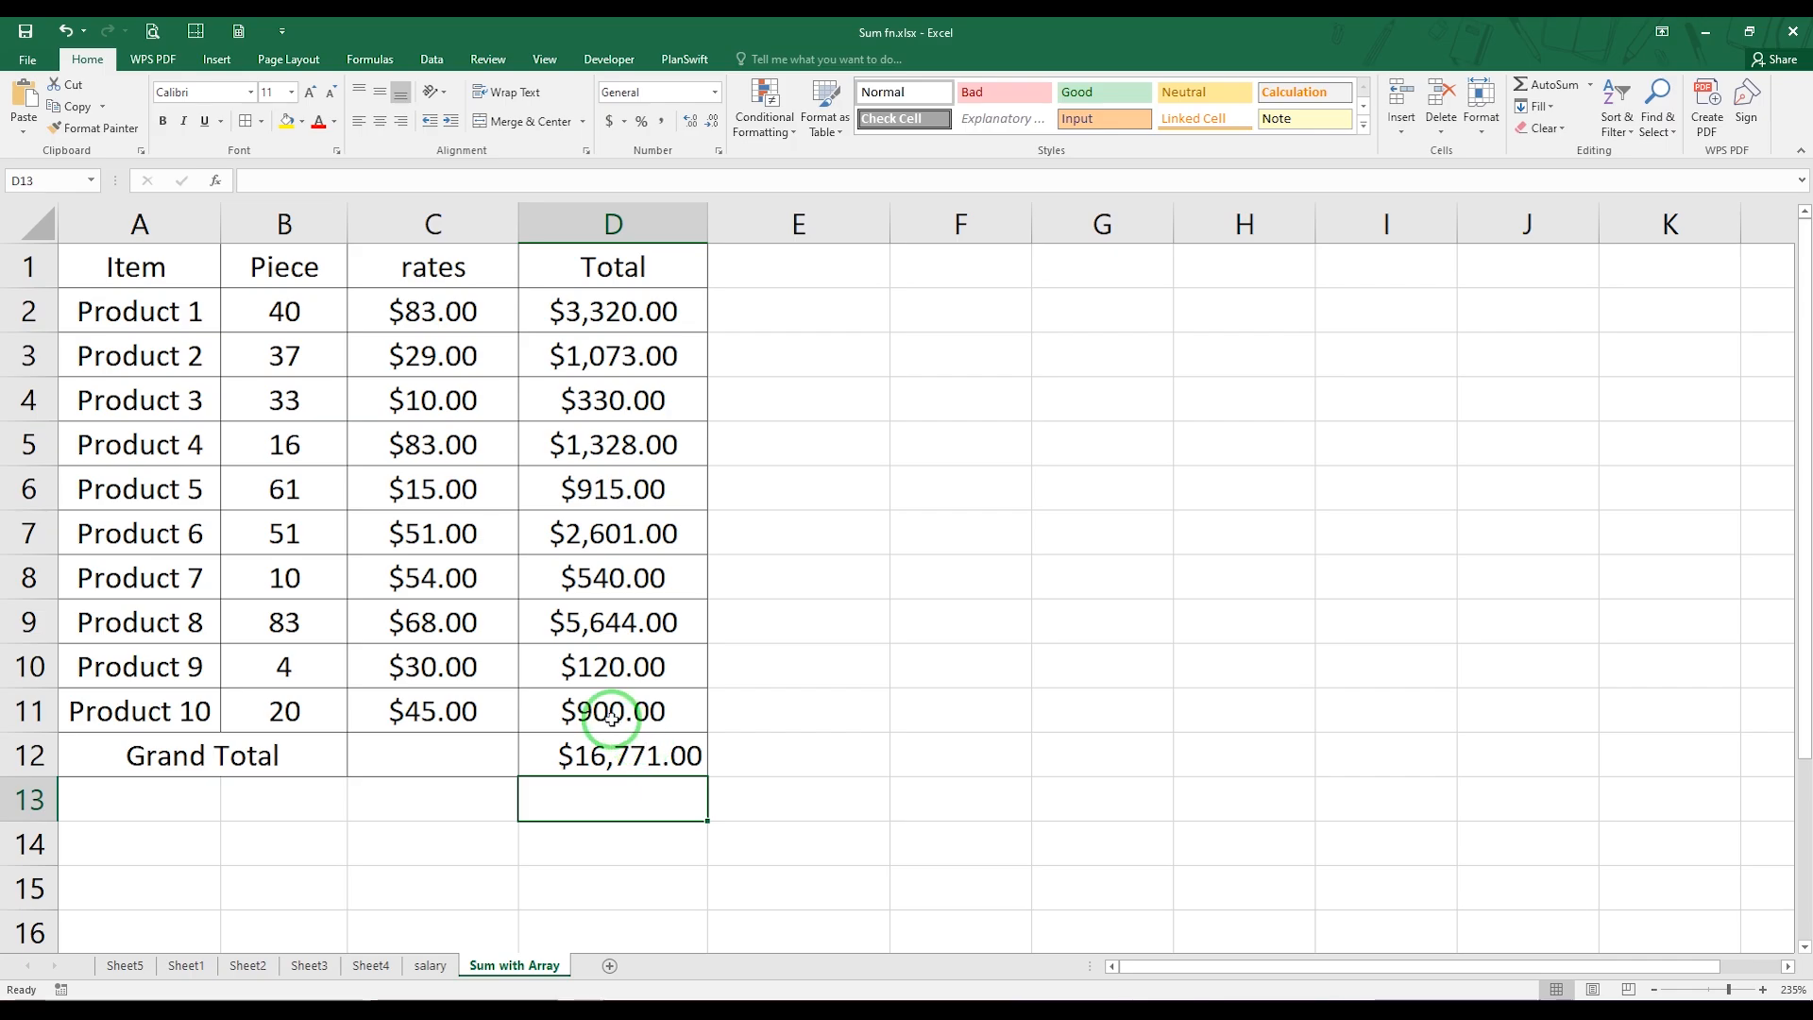
Calculate the grand total in C12 with the array formula {=SUM(B2:B11*C2:C11)}
click(433, 757)
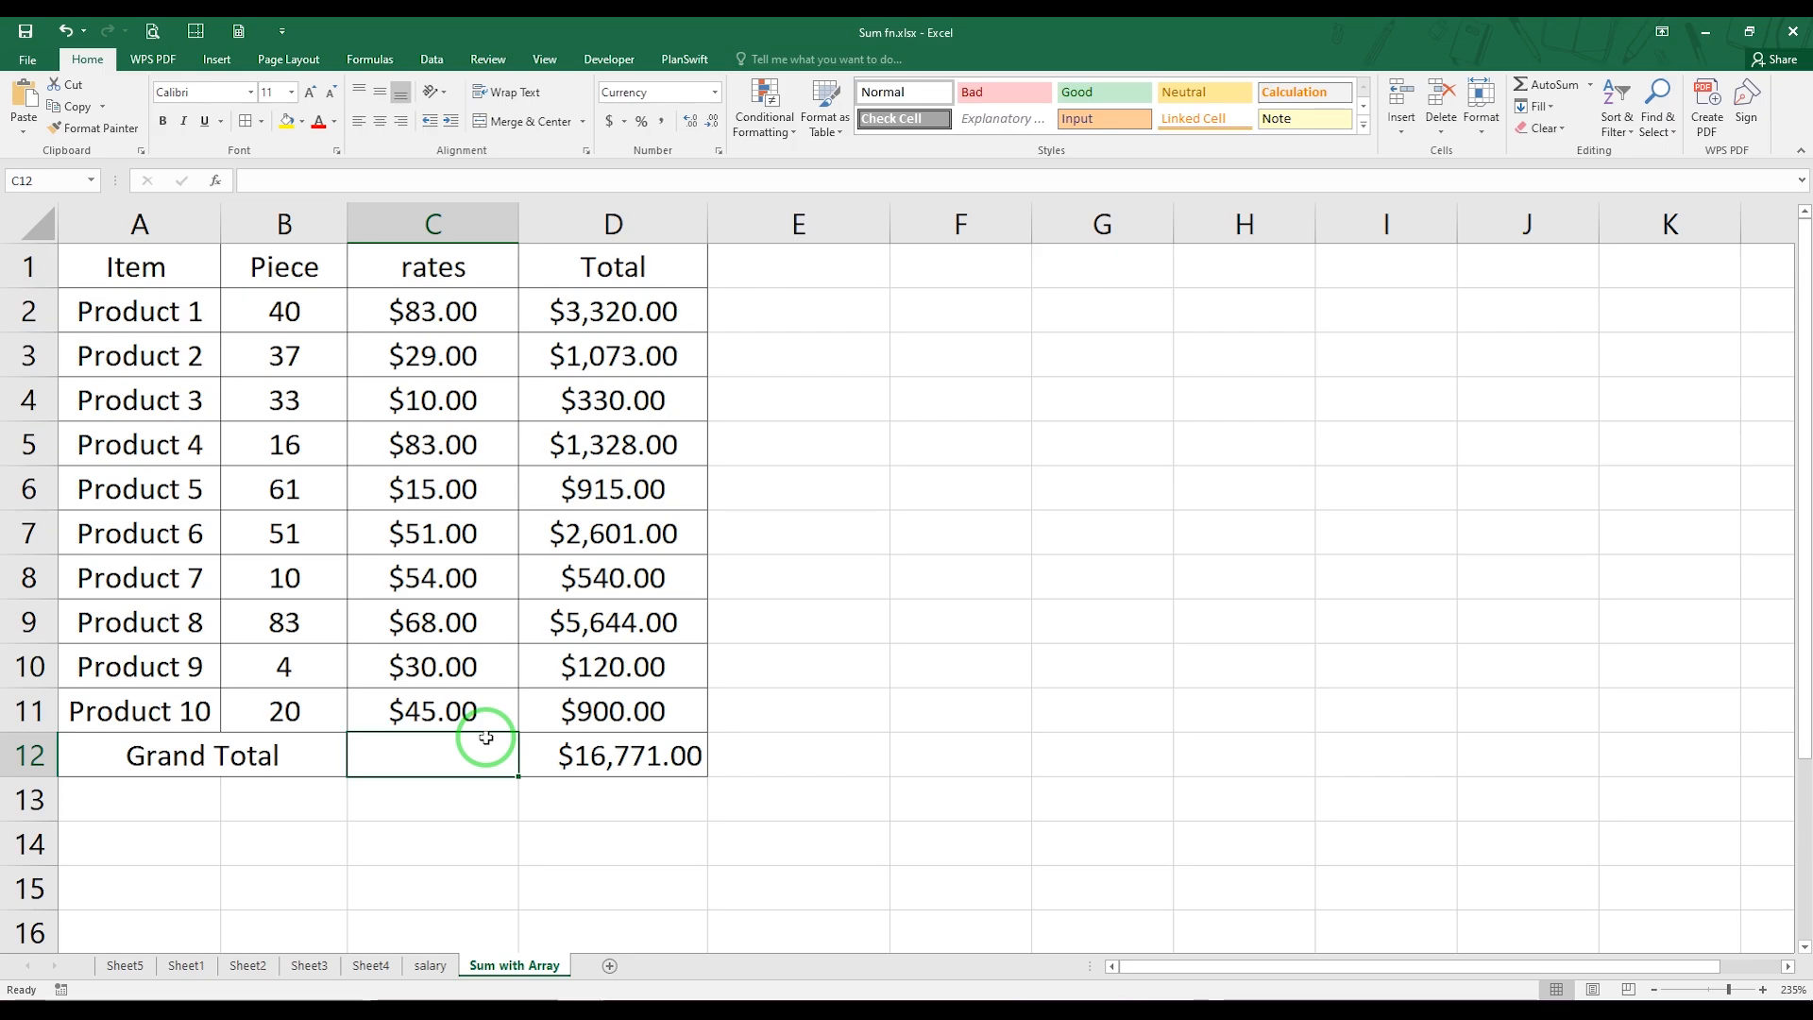
text(=SUM()
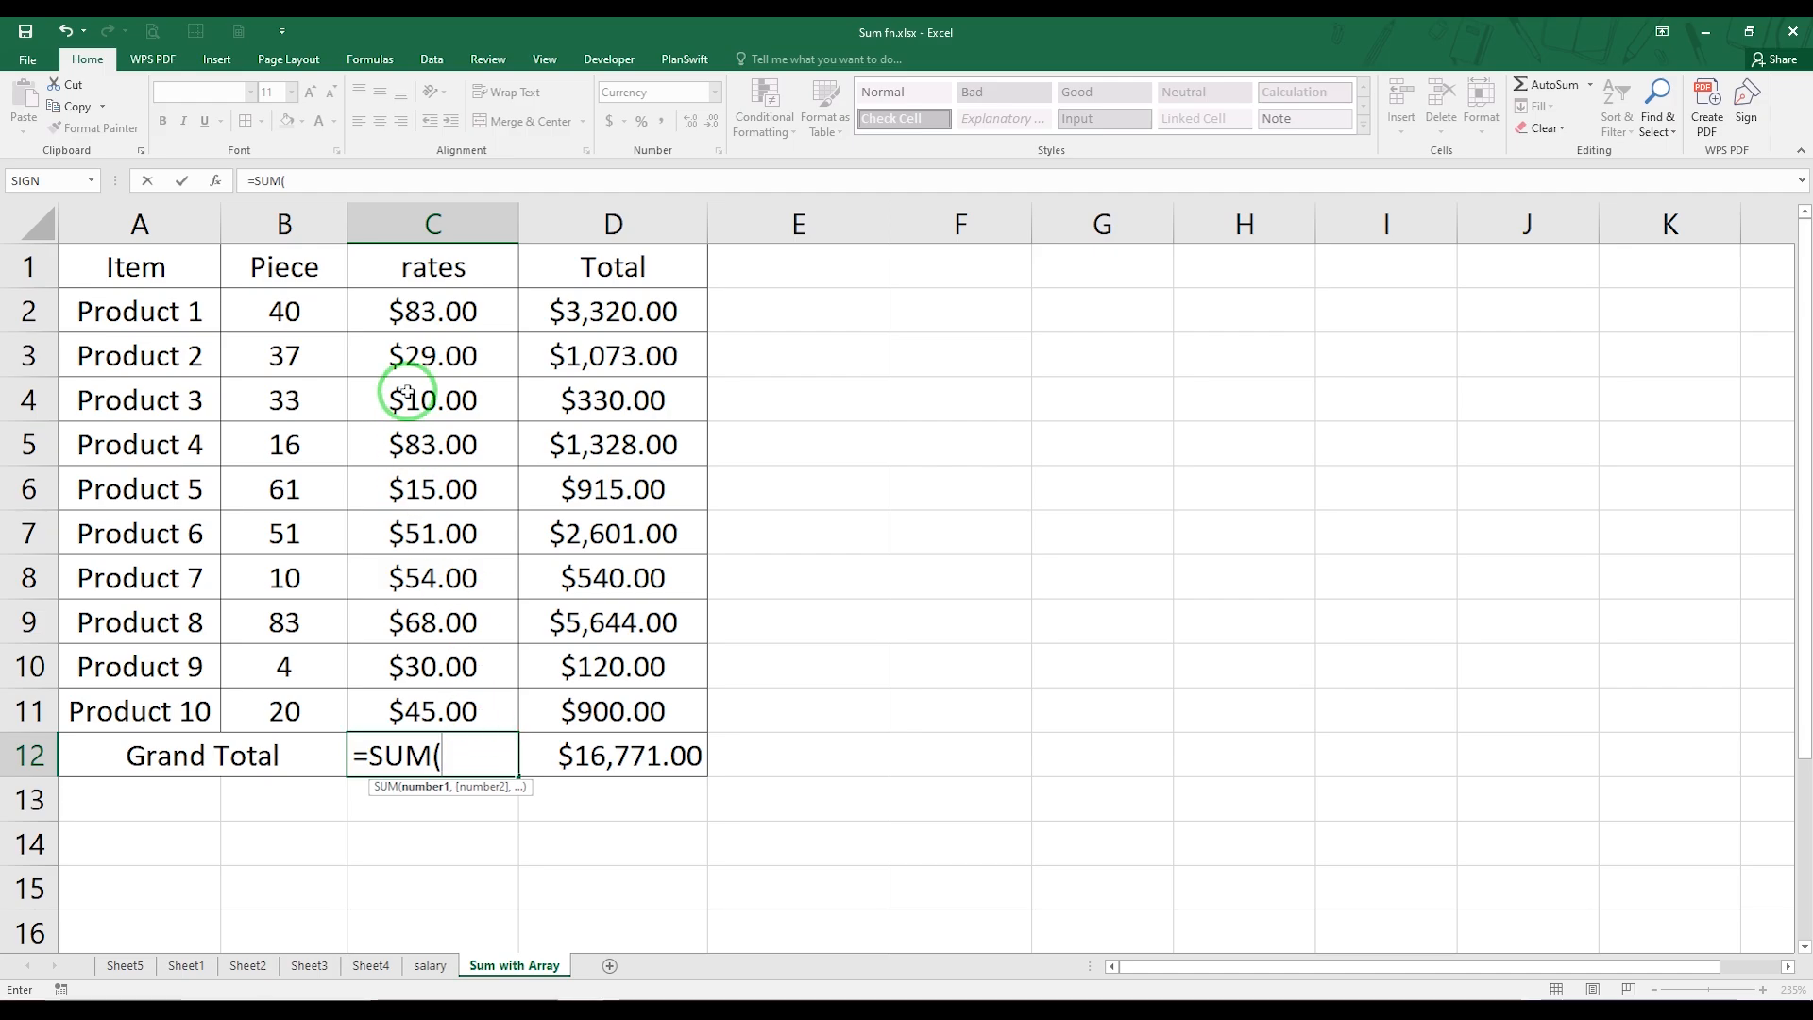
drag(308, 303, 336, 712)
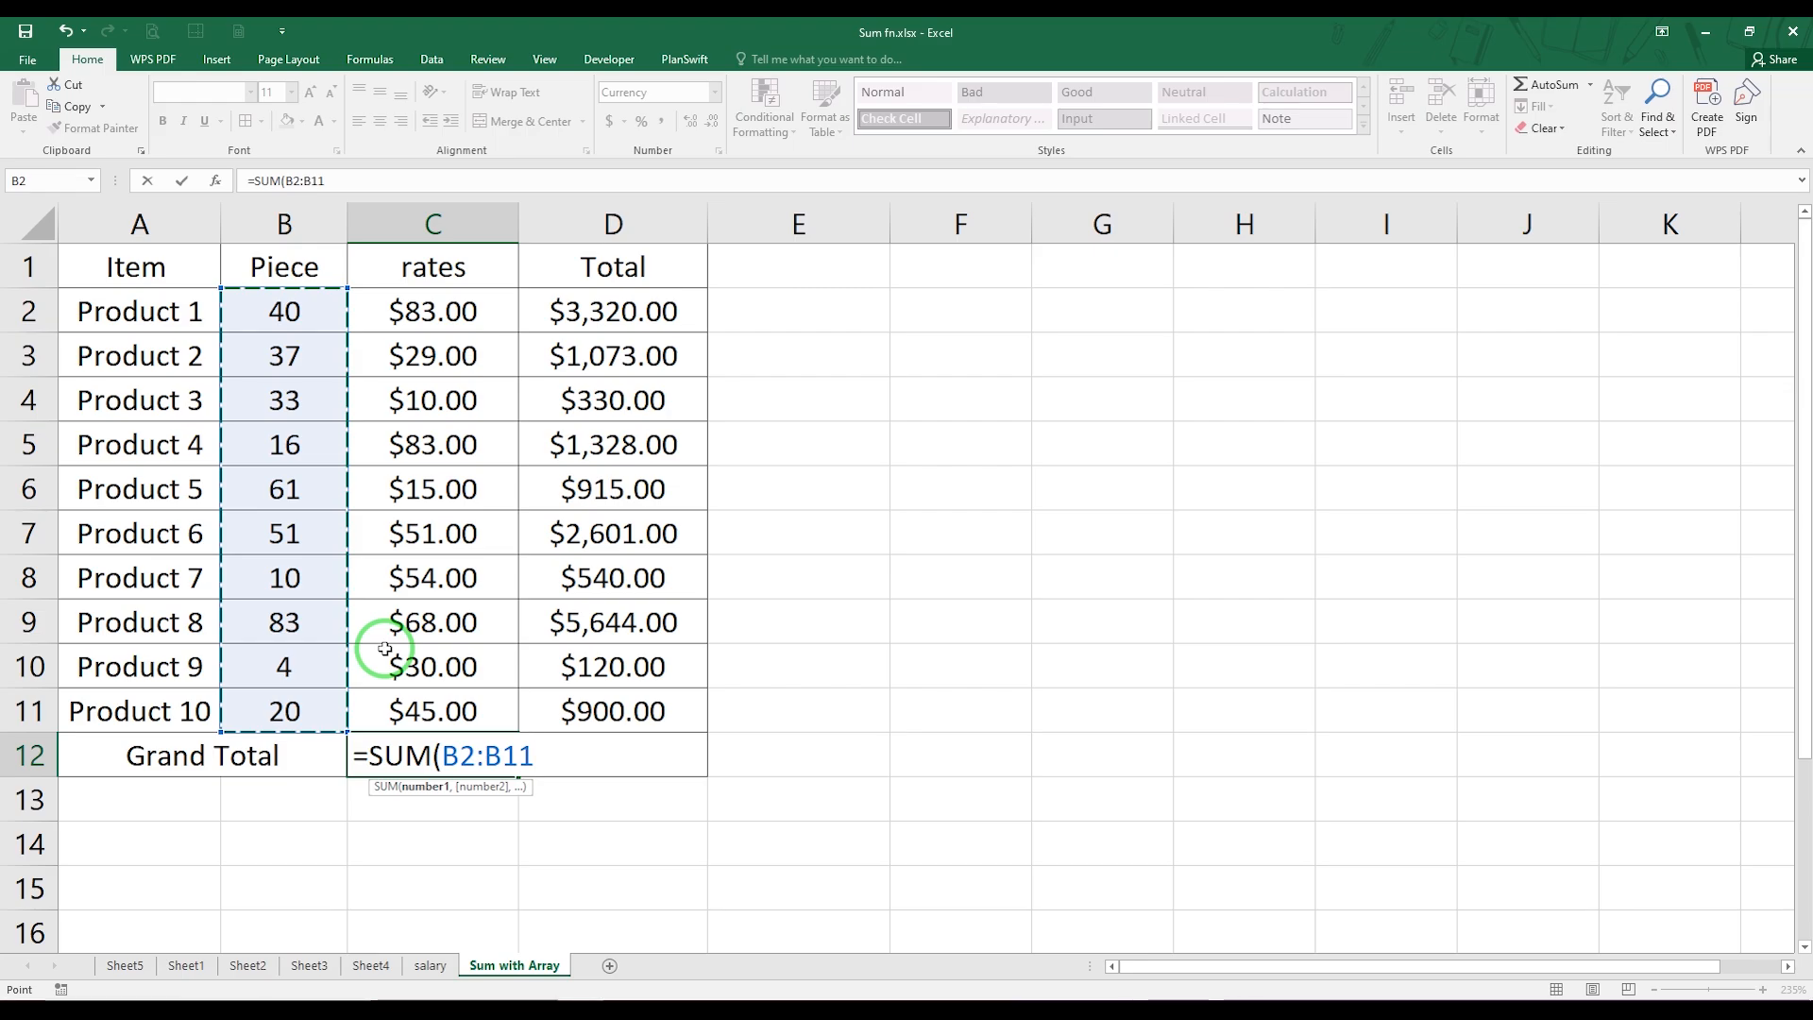
text(*)
click(430, 322)
drag(430, 322, 454, 720)
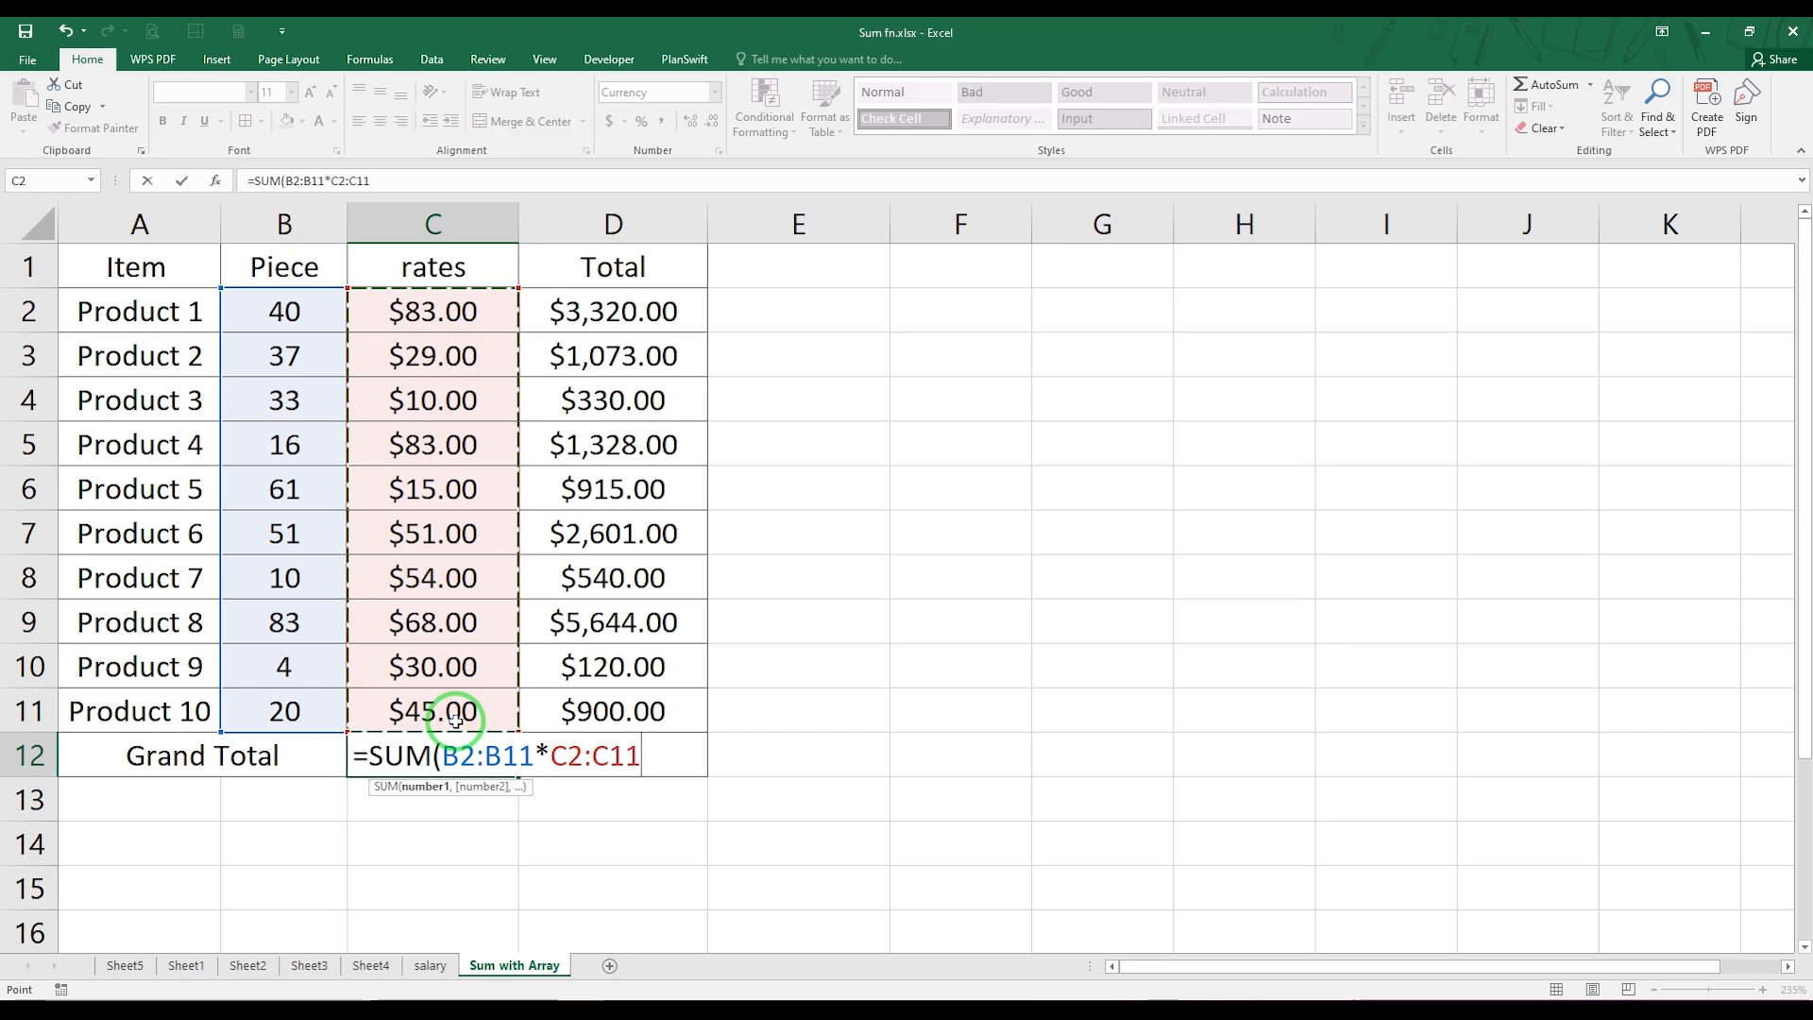
text())
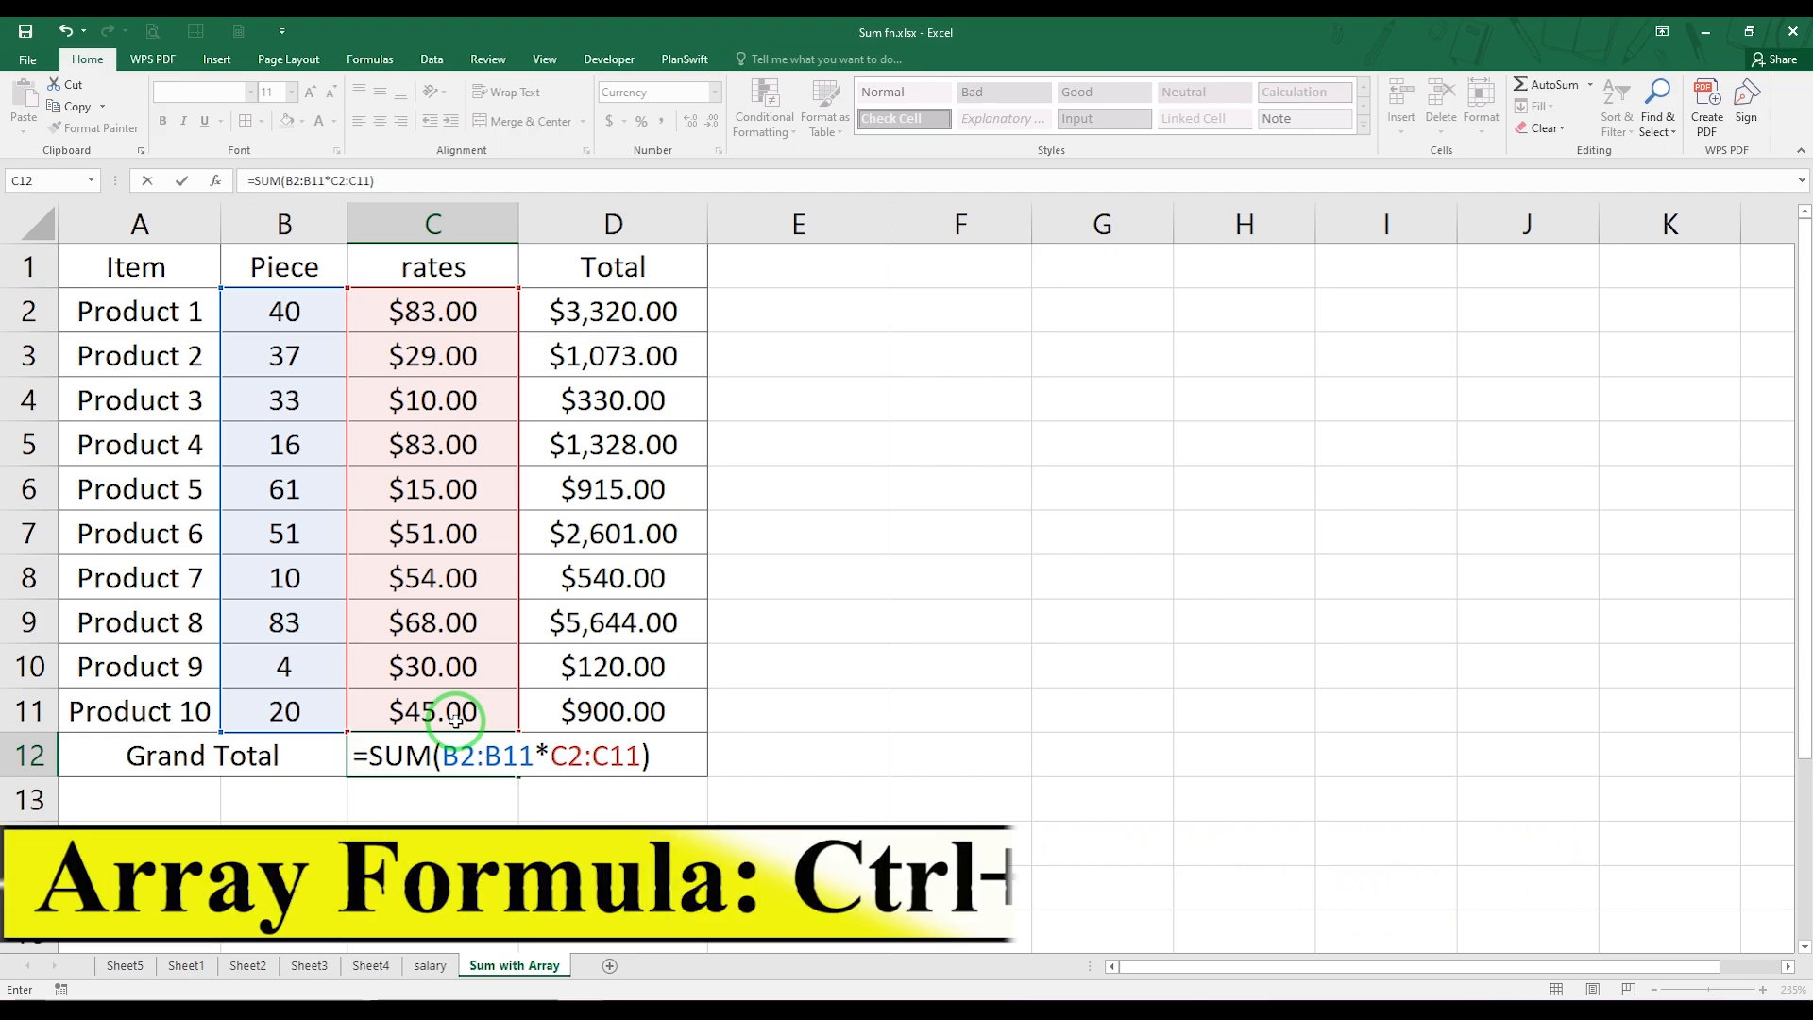
key(ctrl+shift+Return)
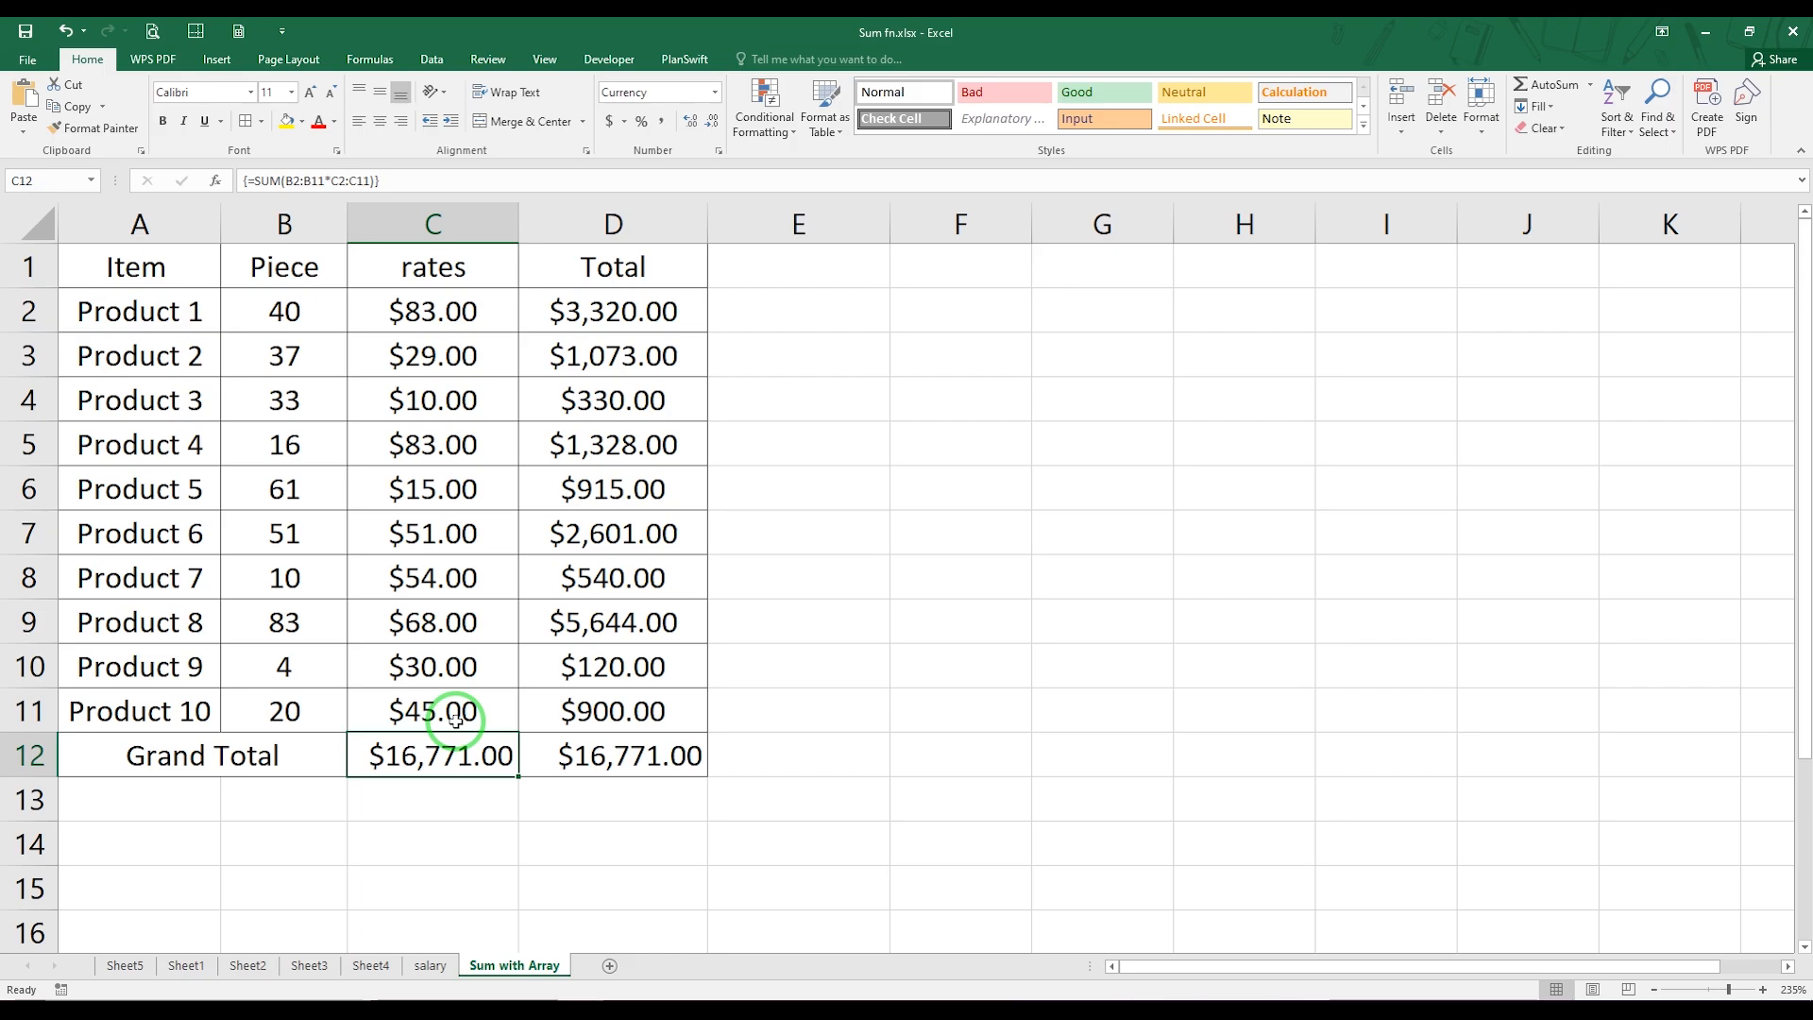
Clear the contents of the helper Total column, D1:D12
drag(625, 269, 656, 753)
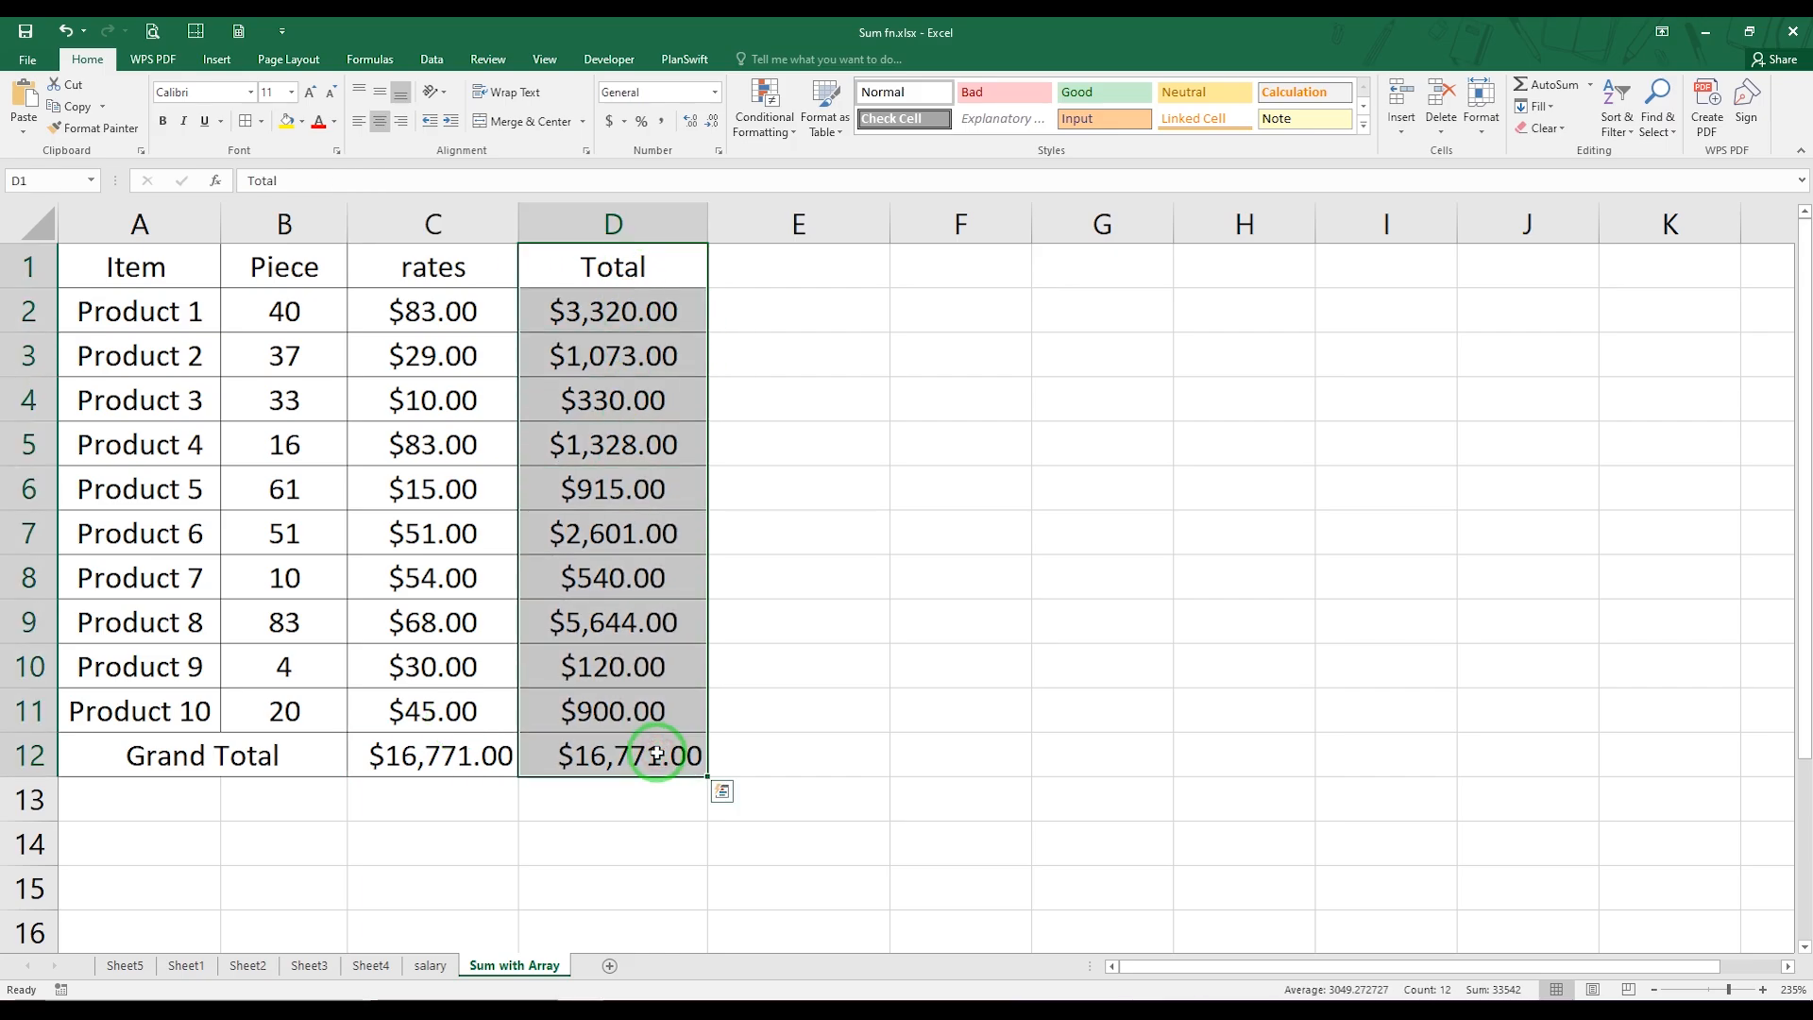
key(Delete)
click(473, 873)
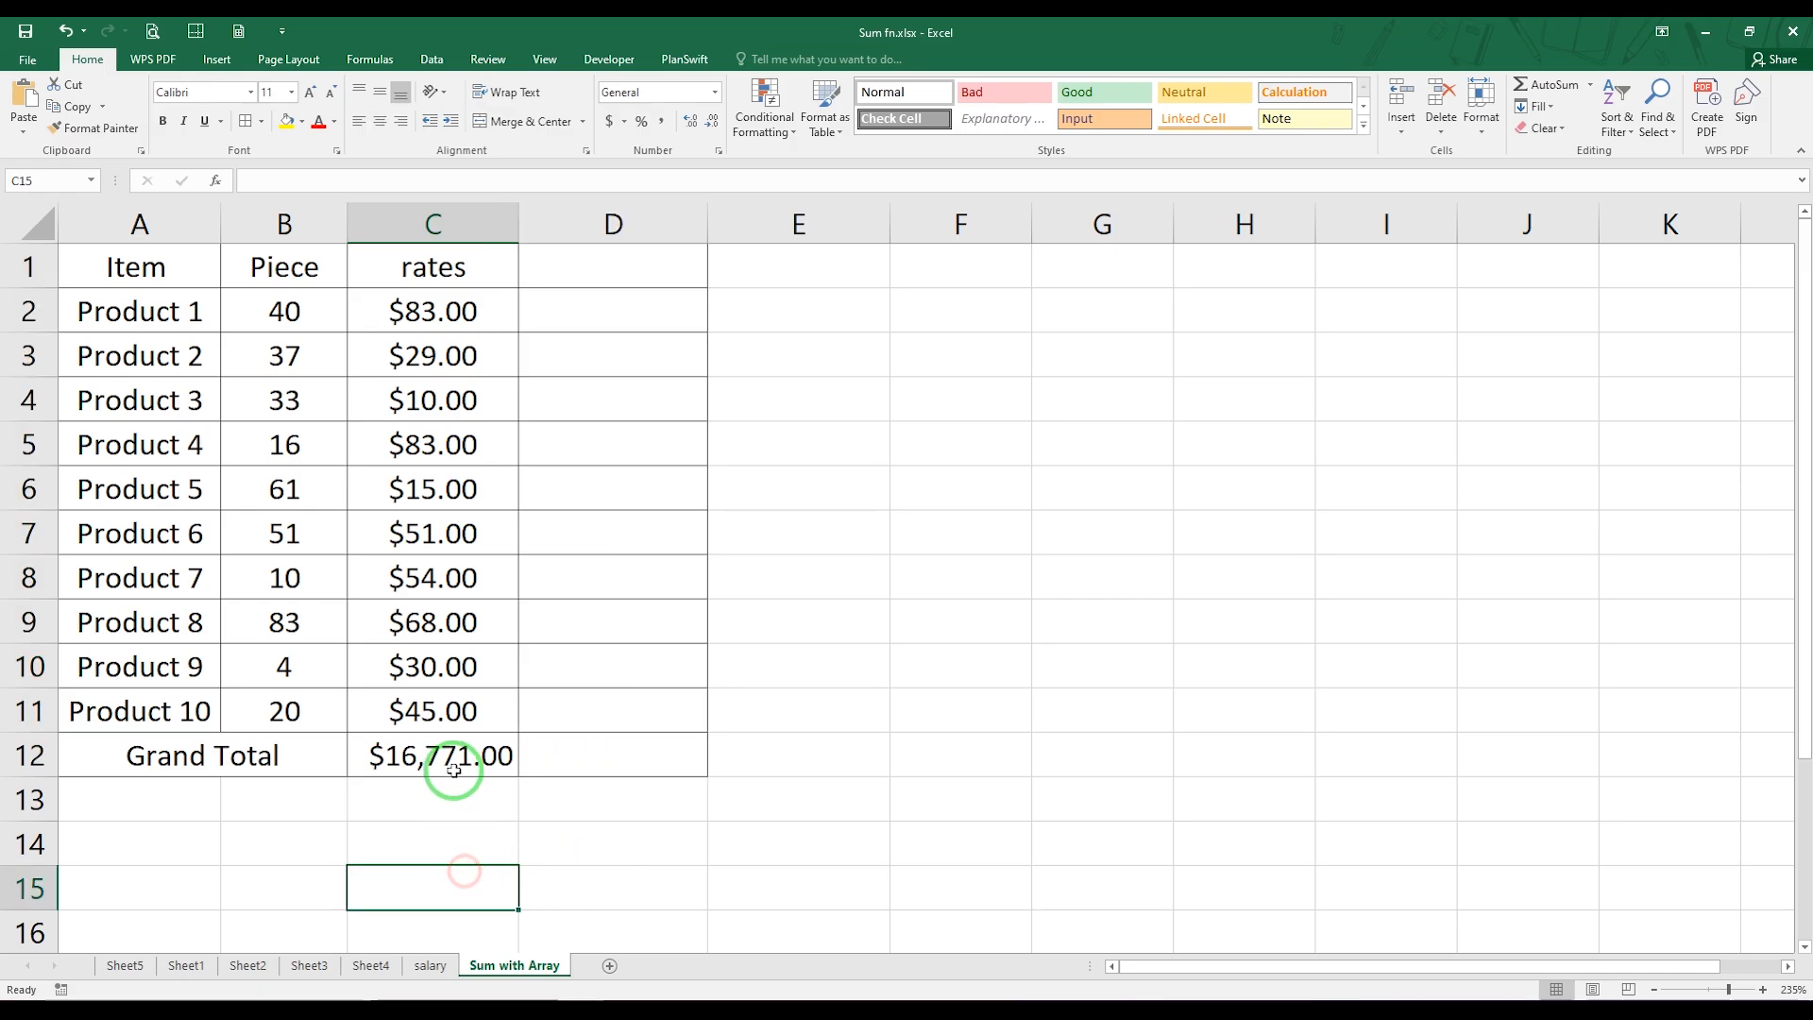